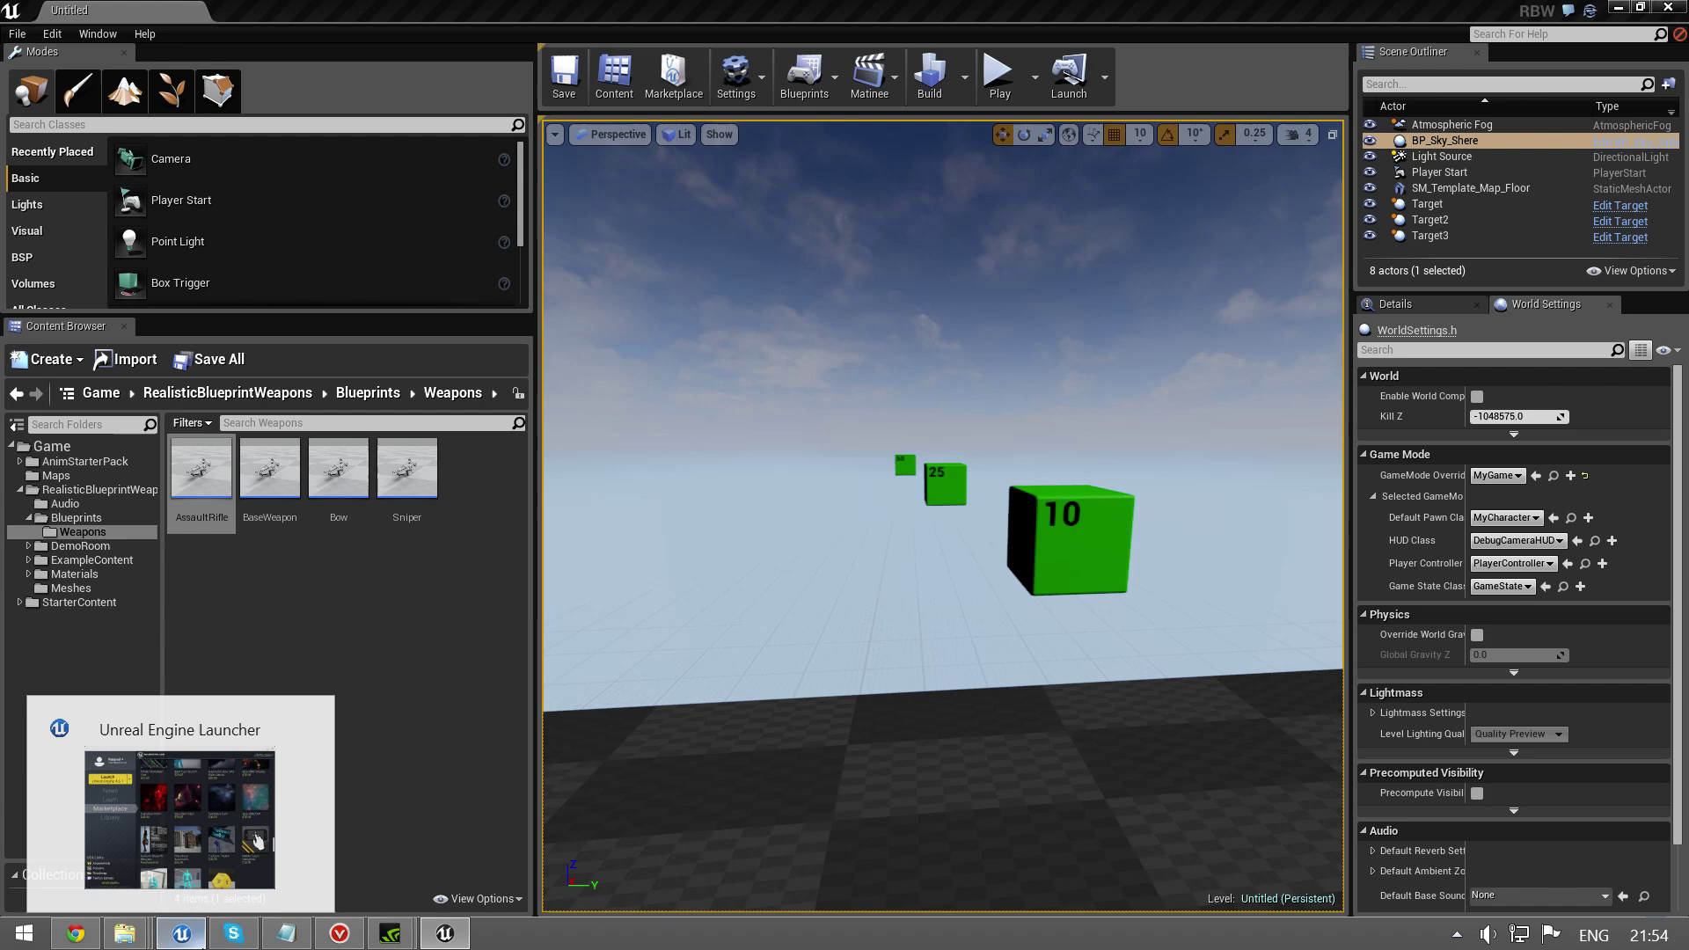
# Step: View the Realistic Blueprint Weapons marketplace page in the Unreal Engine Launcher and close the launcher
pyautogui.click(197, 940)
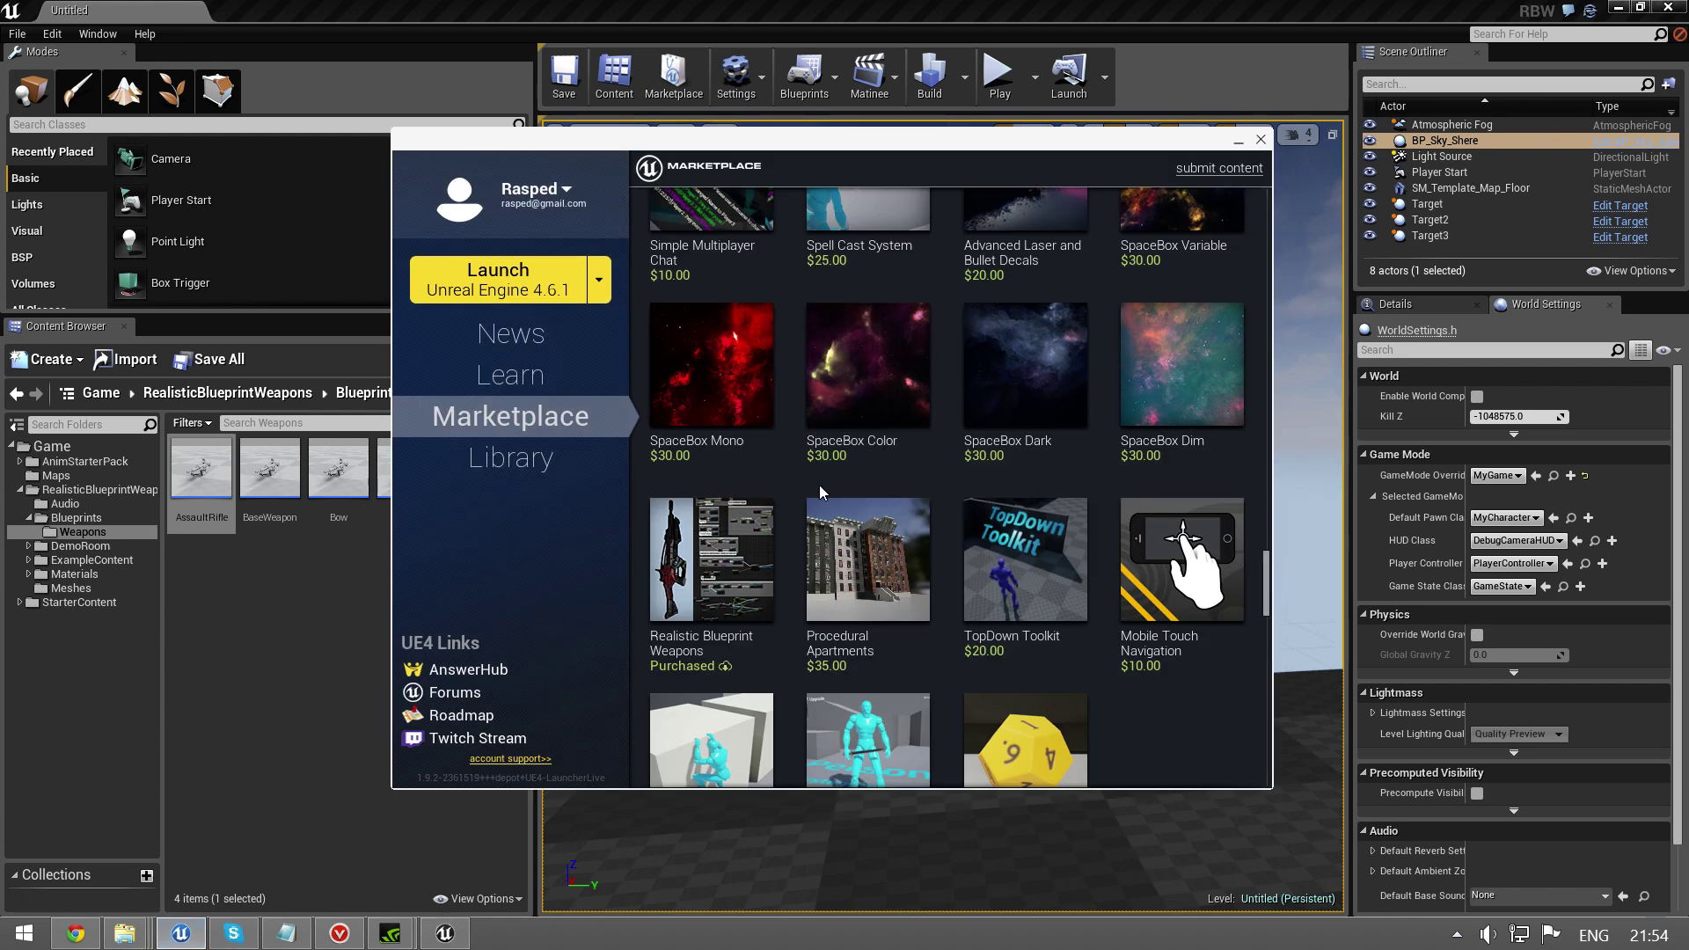
pyautogui.click(717, 585)
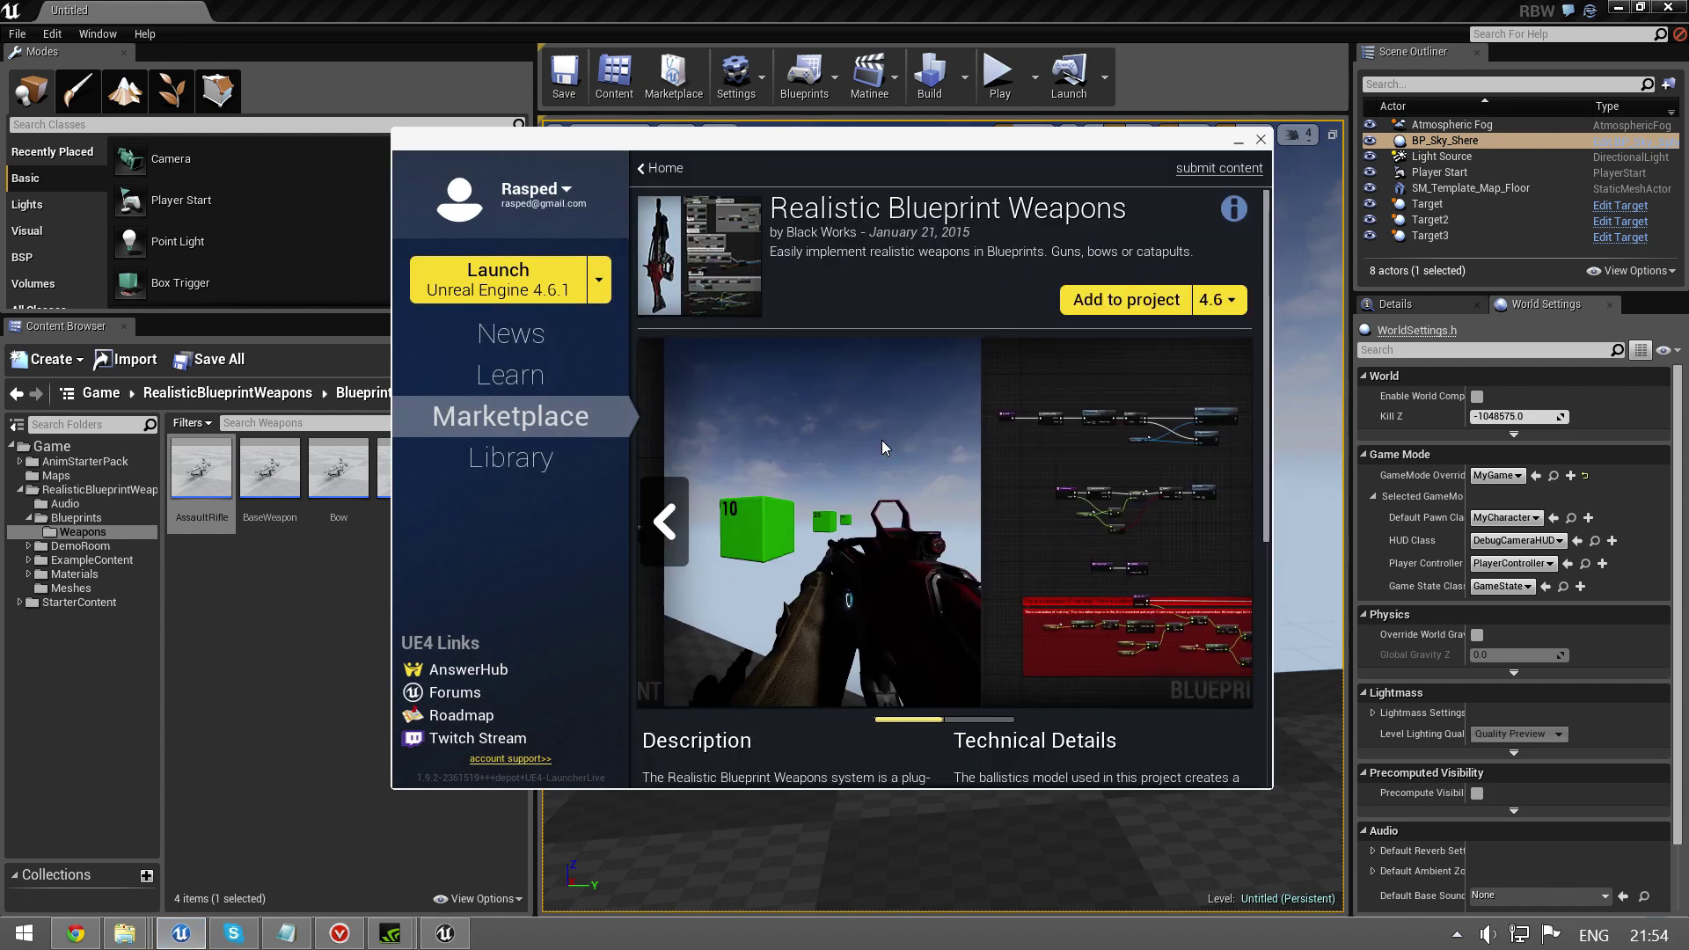
pyautogui.click(1260, 139)
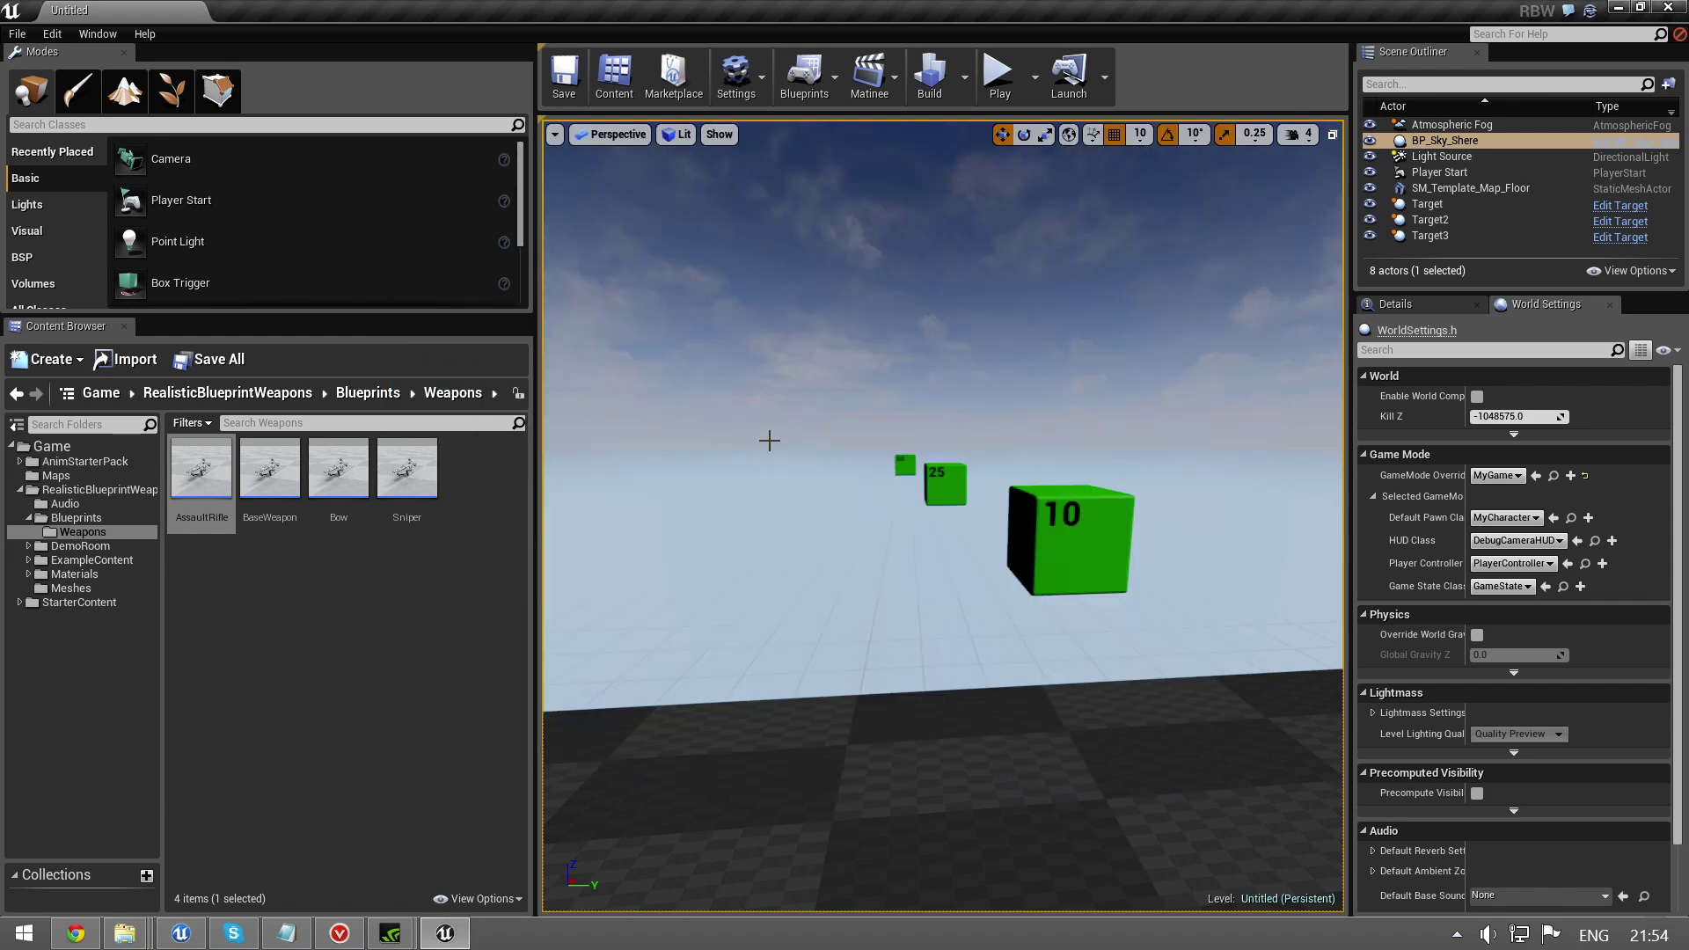
# Step: Create a child blueprint based on the BaseWeapon asset and open its default properties
pyautogui.click(427, 640)
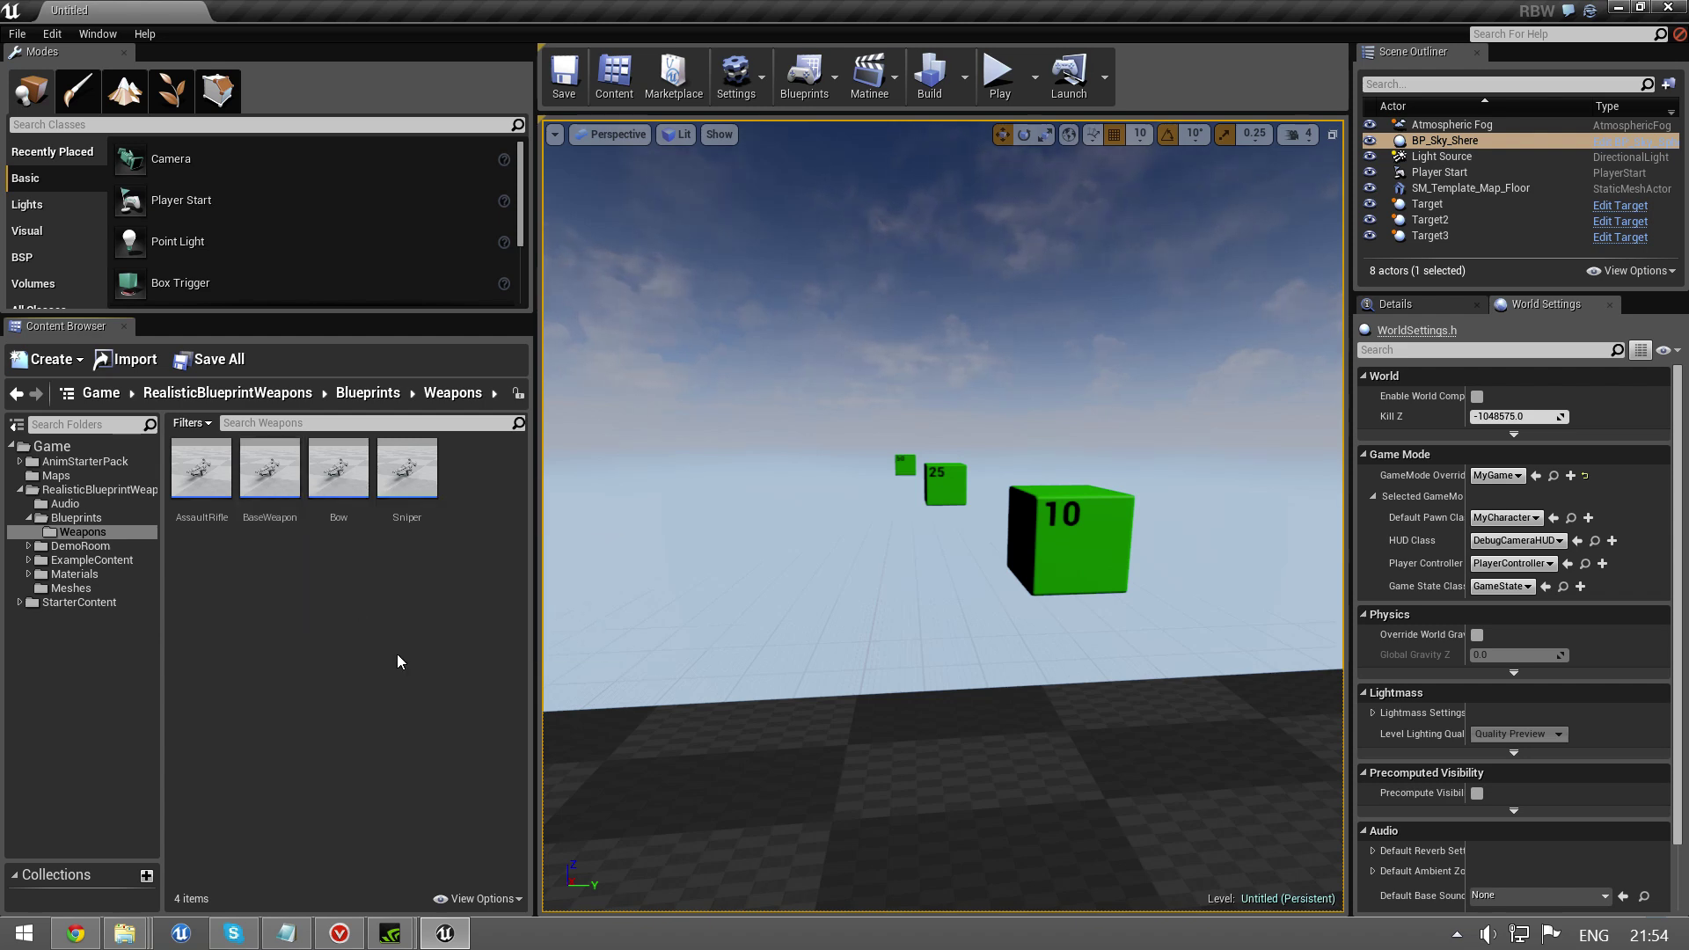
pyautogui.rightClick(279, 490)
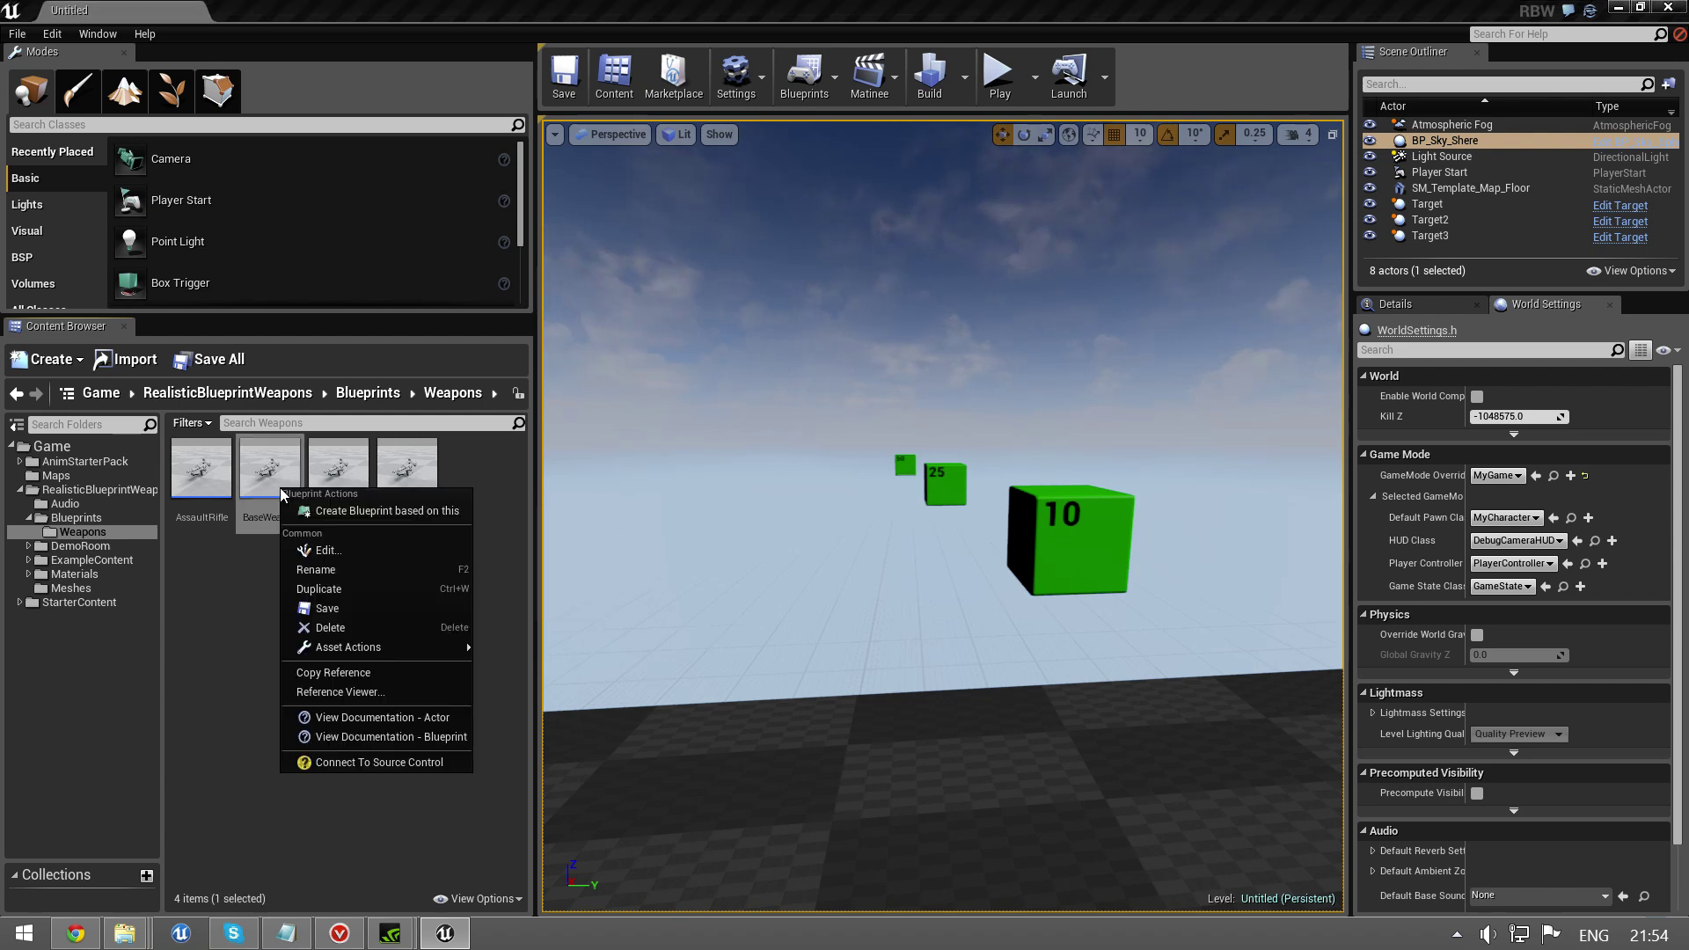
pyautogui.click(359, 511)
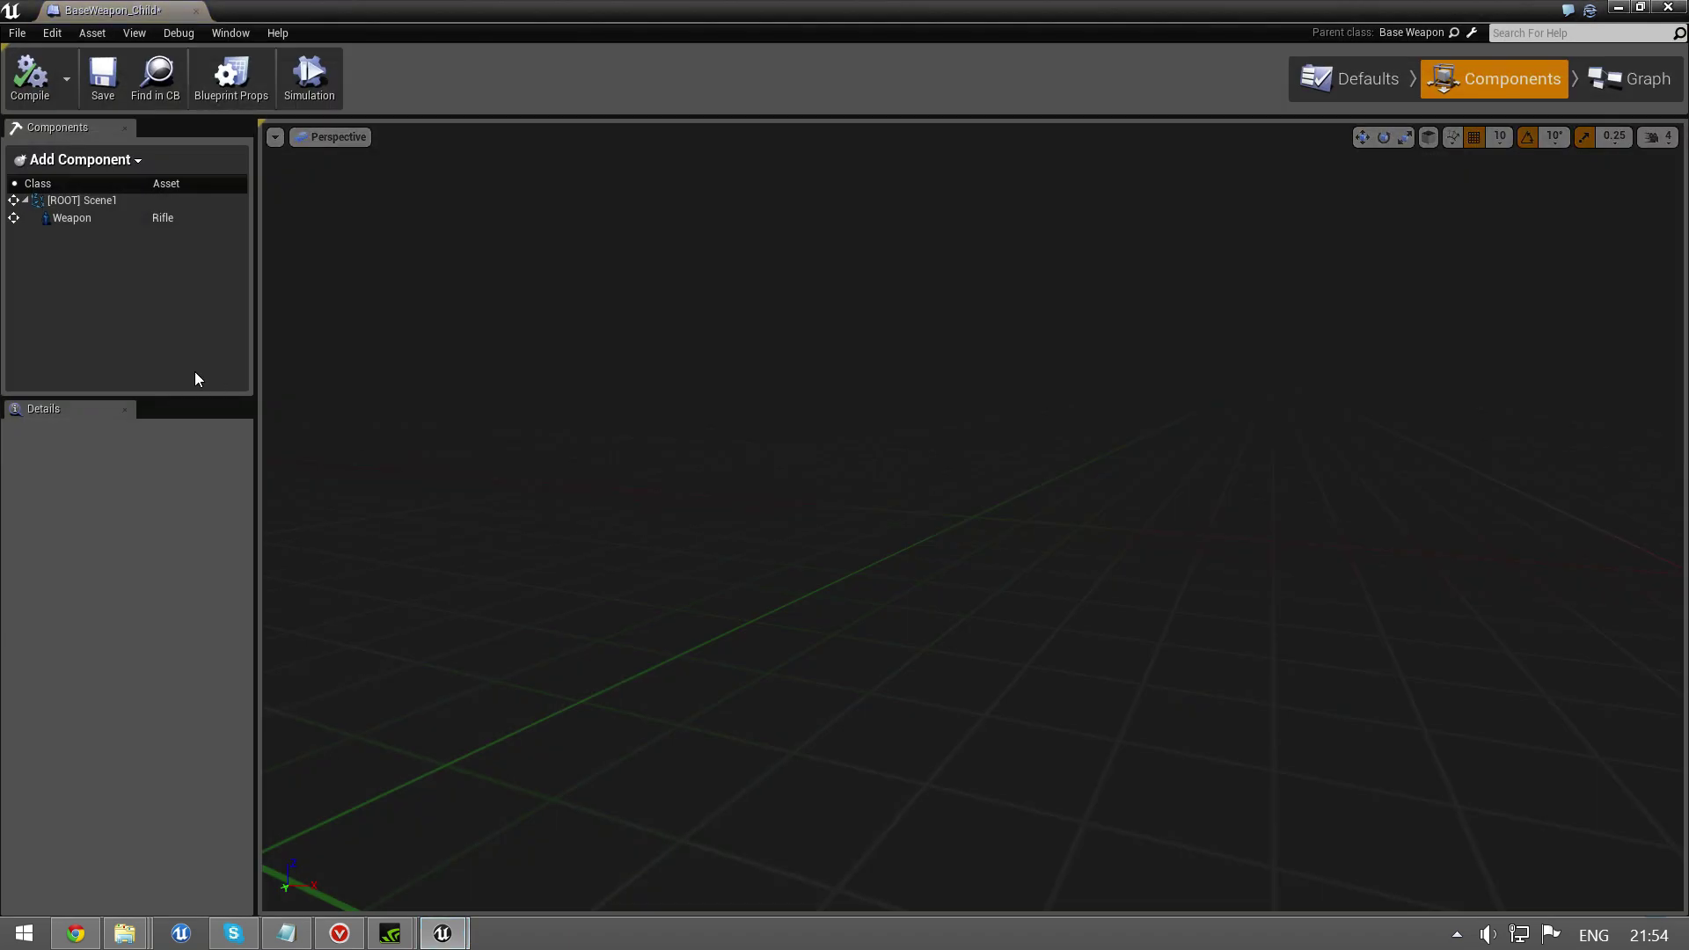
pyautogui.click(1351, 83)
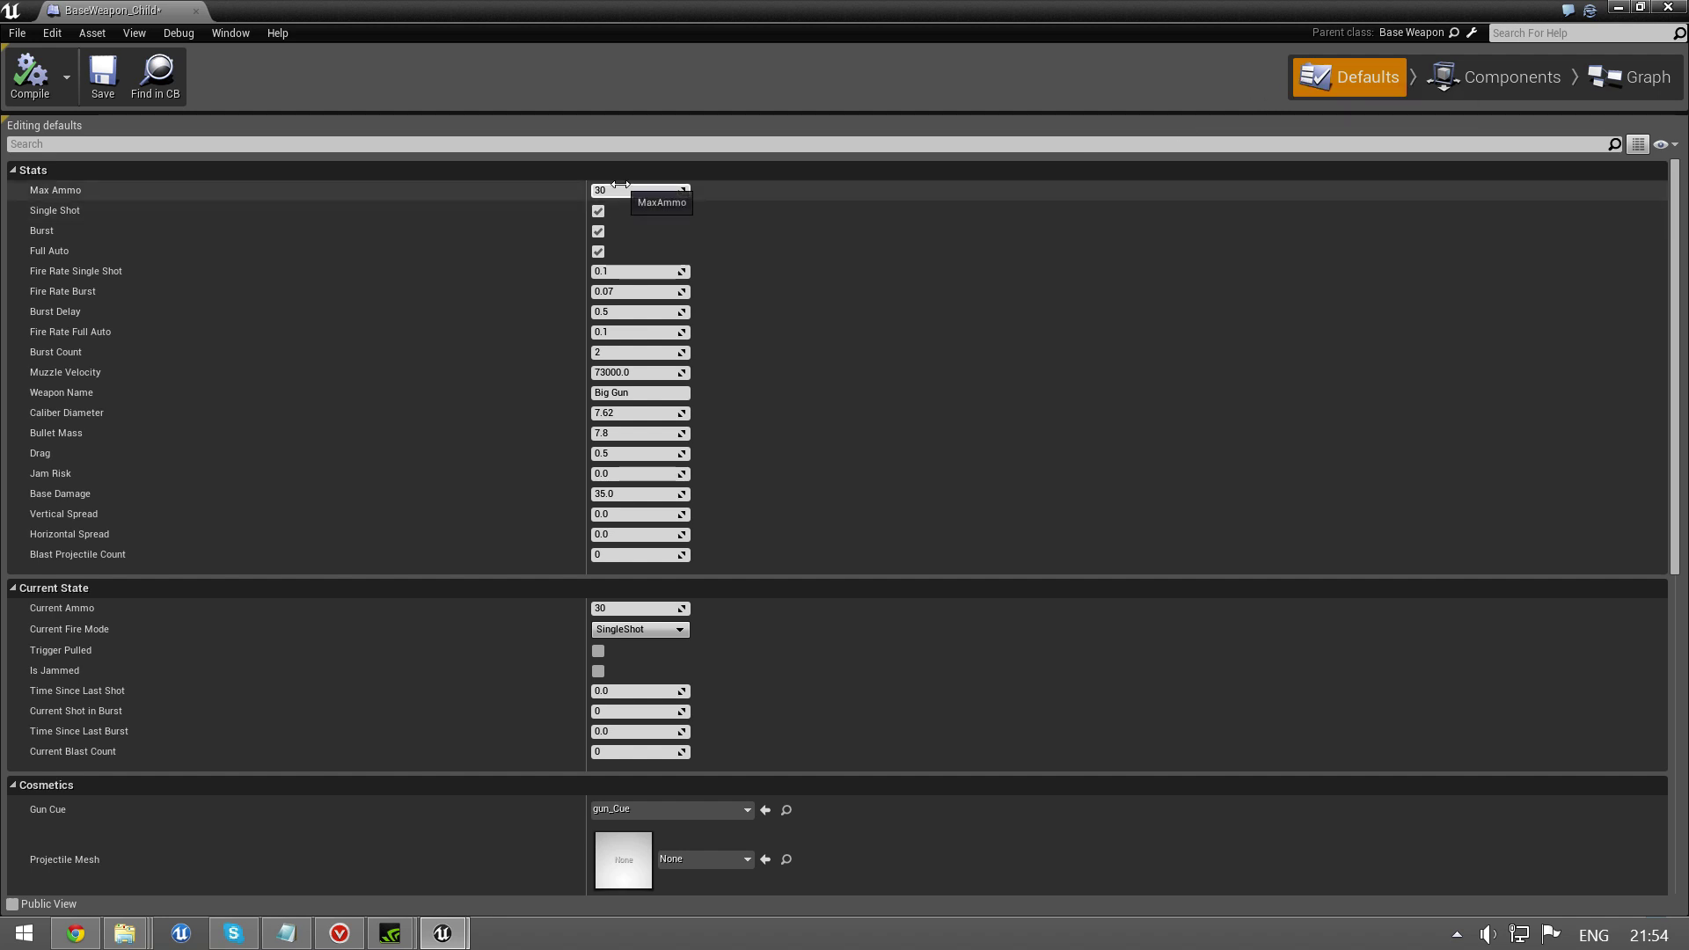
pyautogui.scroll(-1, 610, 196)
pyautogui.scroll(1, 610, 195)
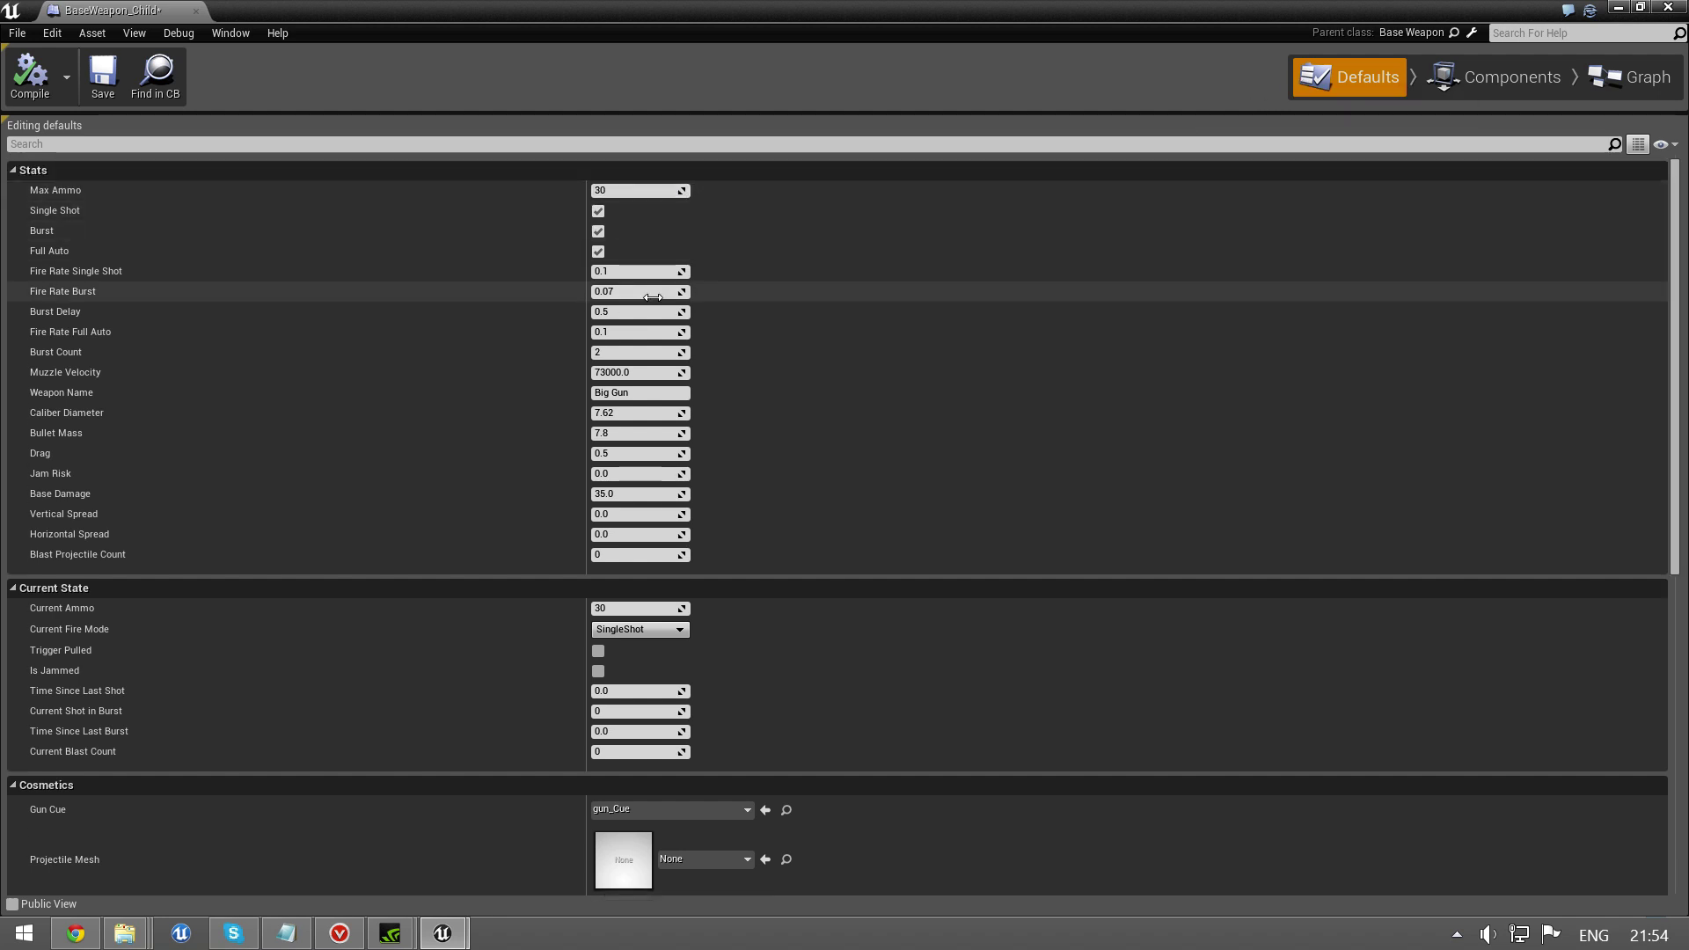
# Step: Set the weapon's Max Ammo to 10 and disable the Burst and Full Auto fire modes
pyautogui.click(611, 195)
pyautogui.write('10')
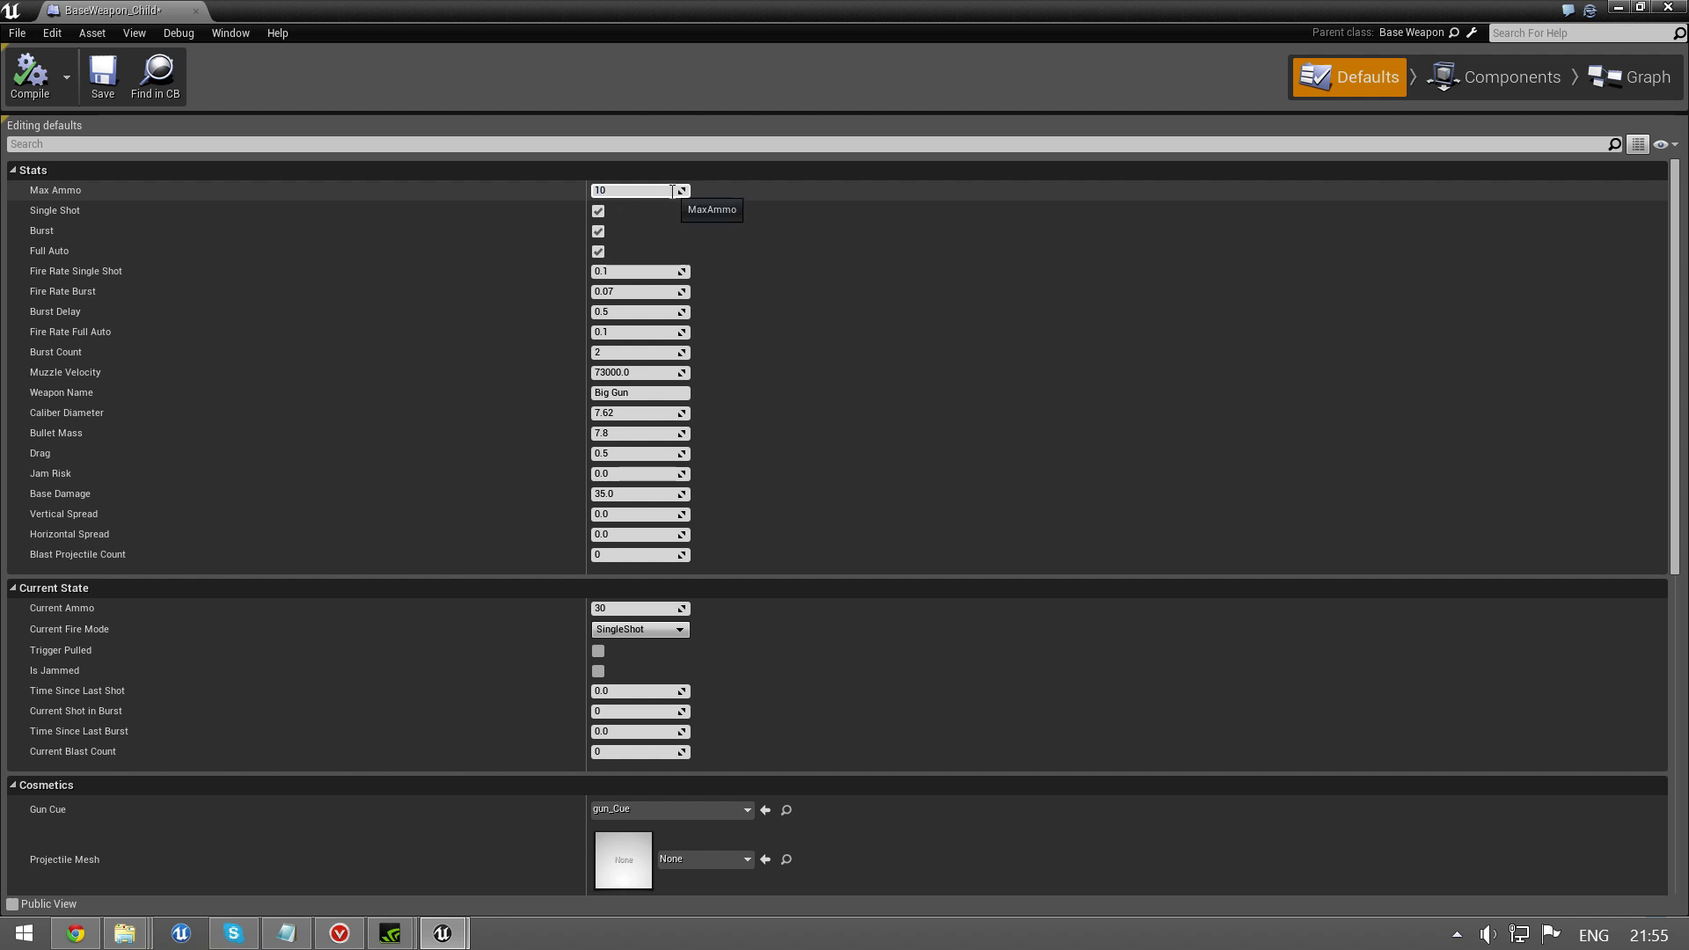
pyautogui.click(599, 230)
pyautogui.click(598, 252)
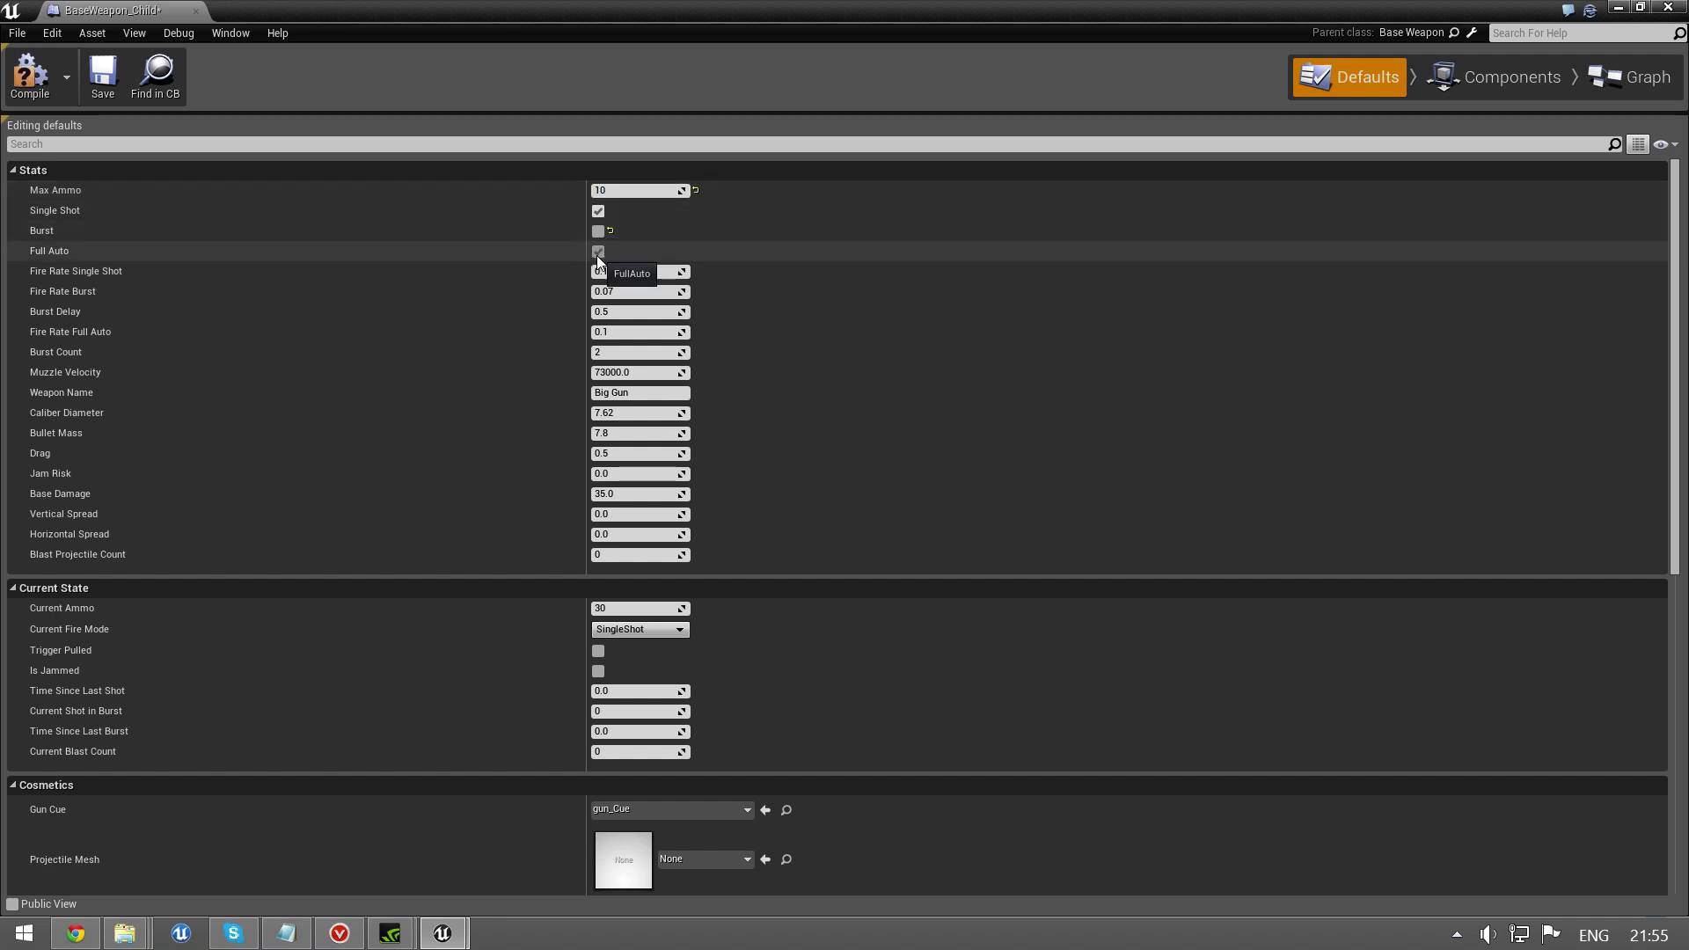
# Step: Set Fire Rate Single Shot to 2 and Muzzle Velocity to 5000 in the weapon's stats
pyautogui.click(636, 273)
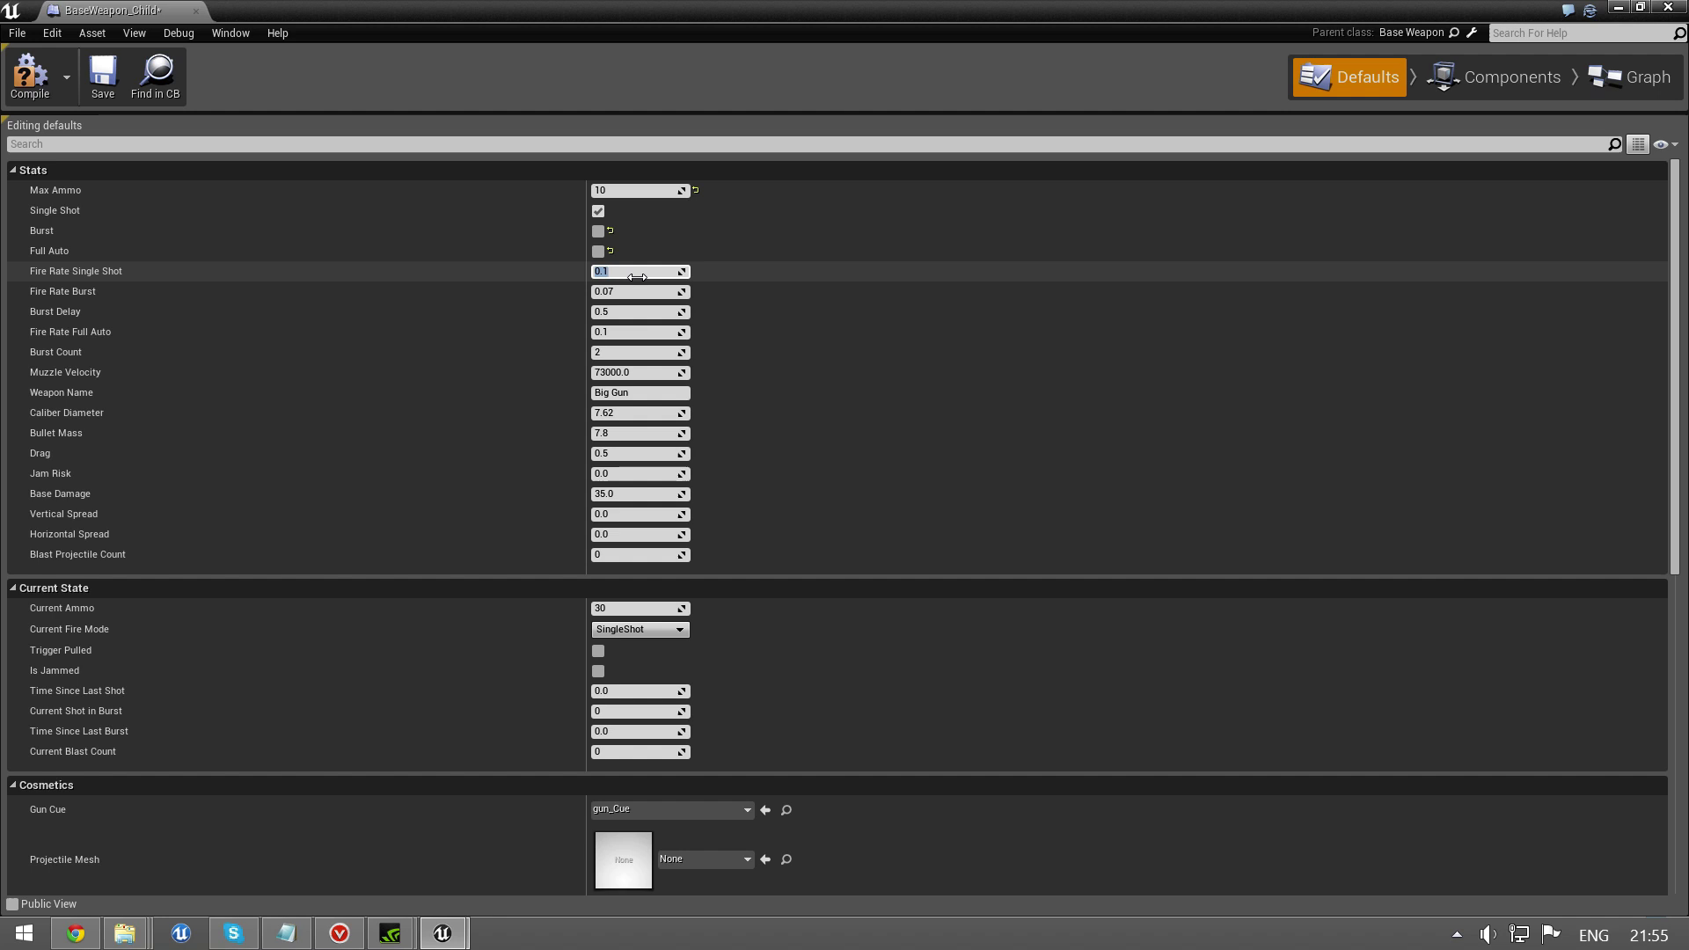
pyautogui.write('2')
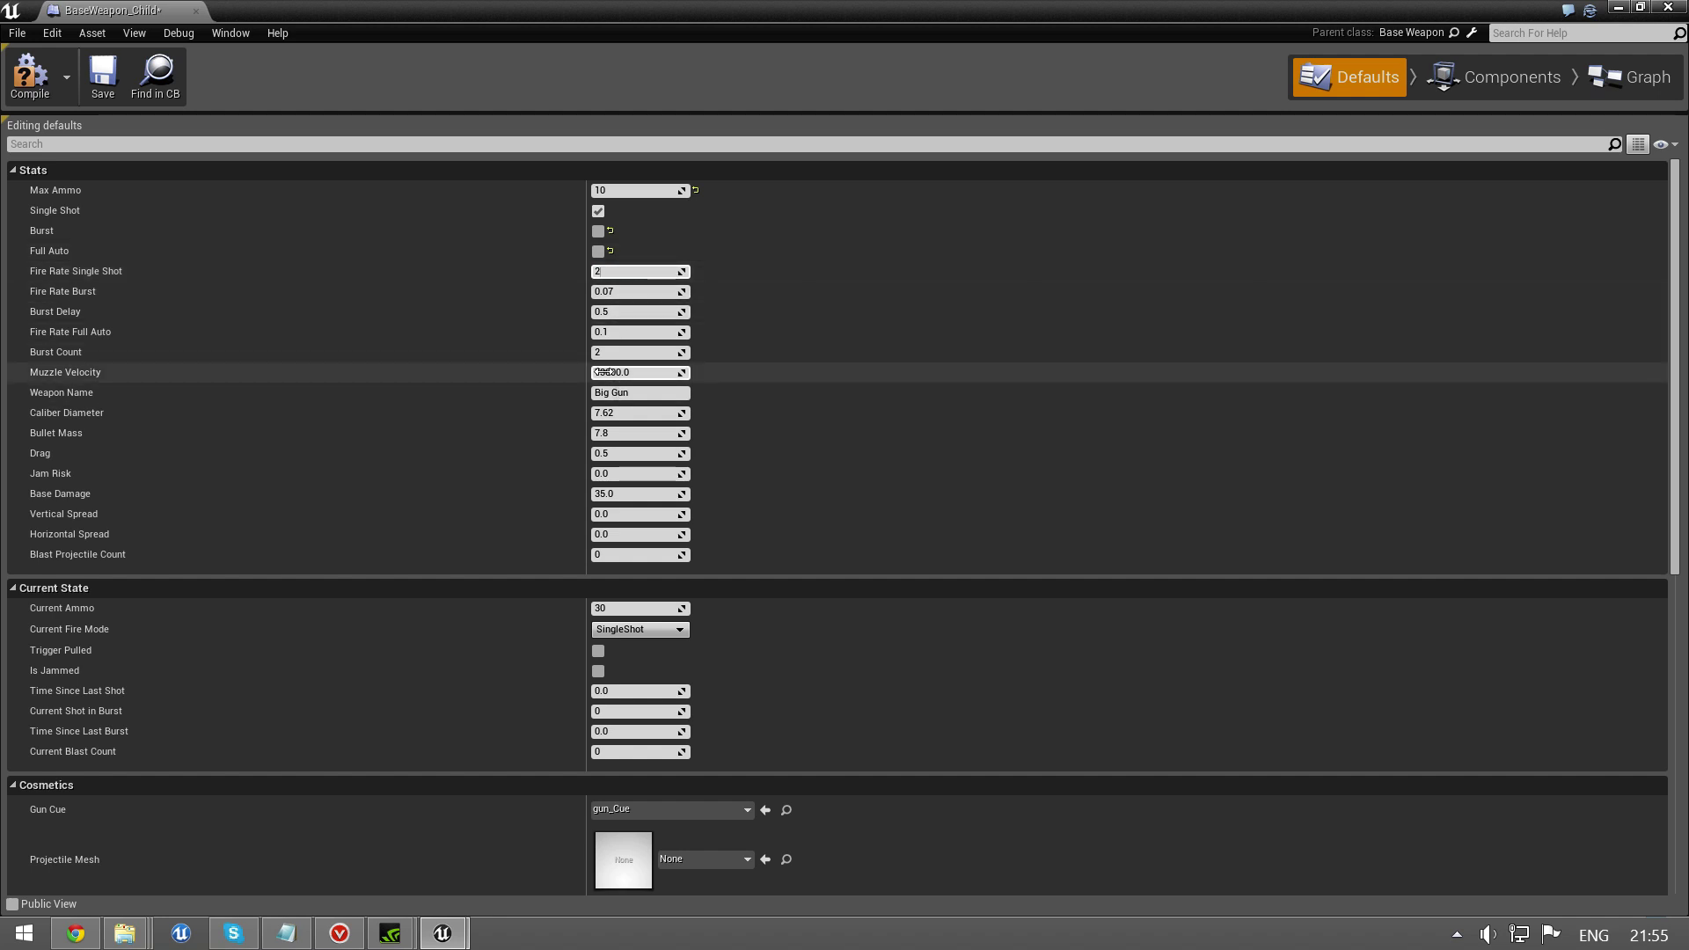
pyautogui.press('Return')
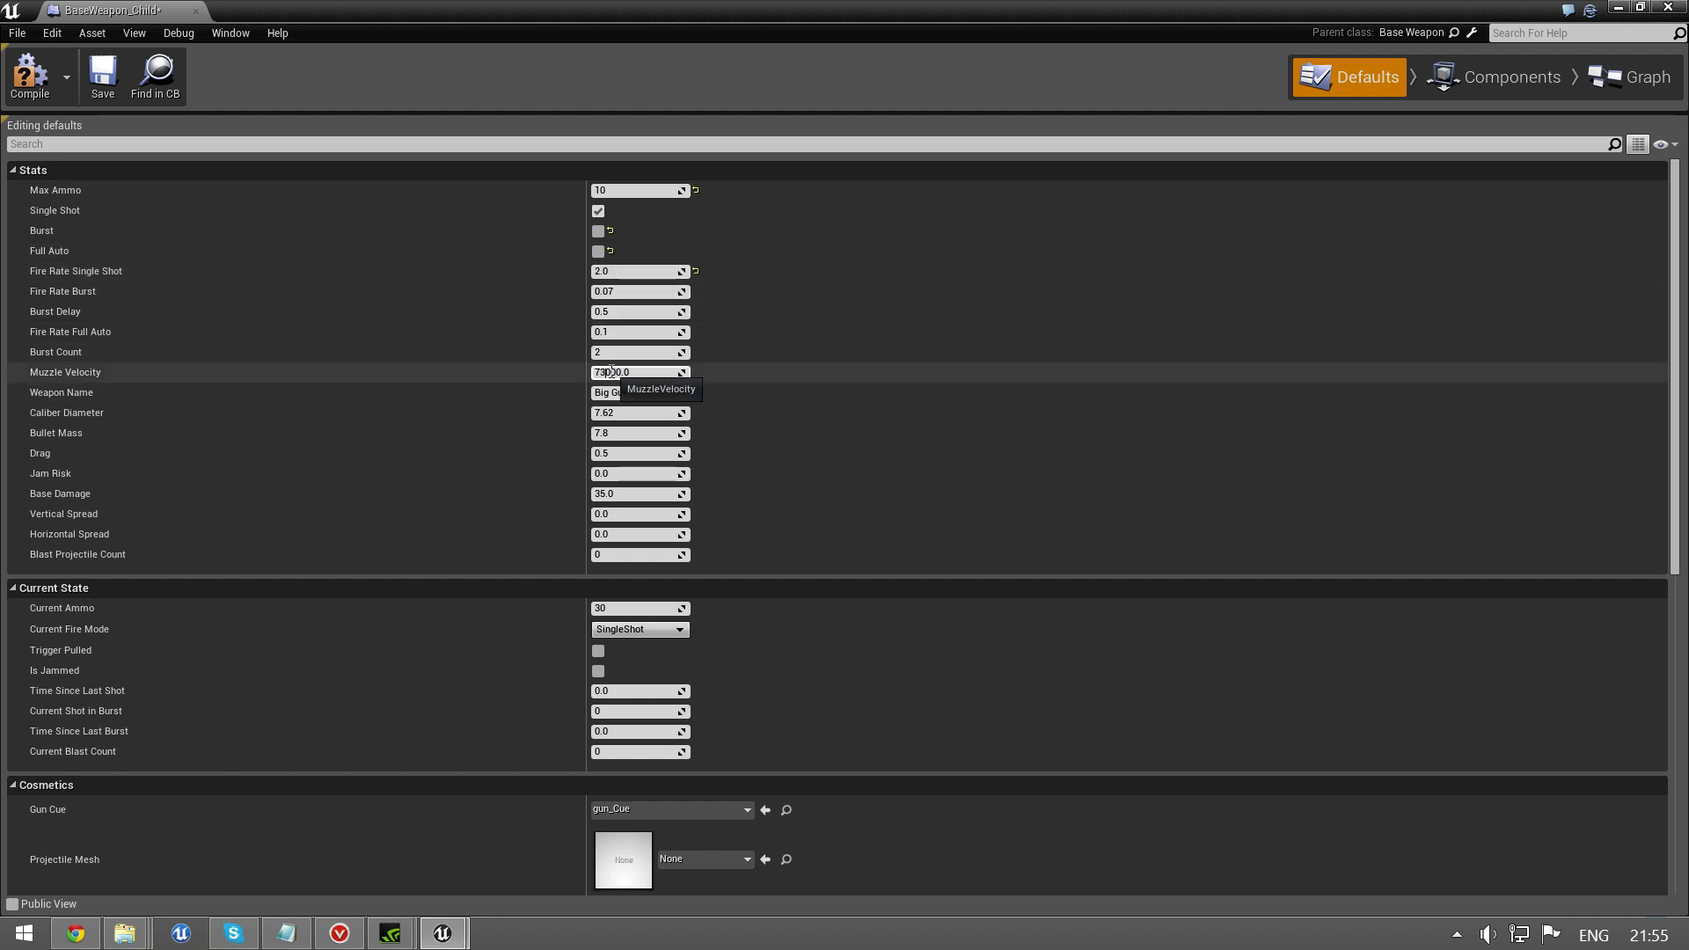
pyautogui.moveTo(610, 372); pyautogui.dragTo(547, 371)
pyautogui.write('50')
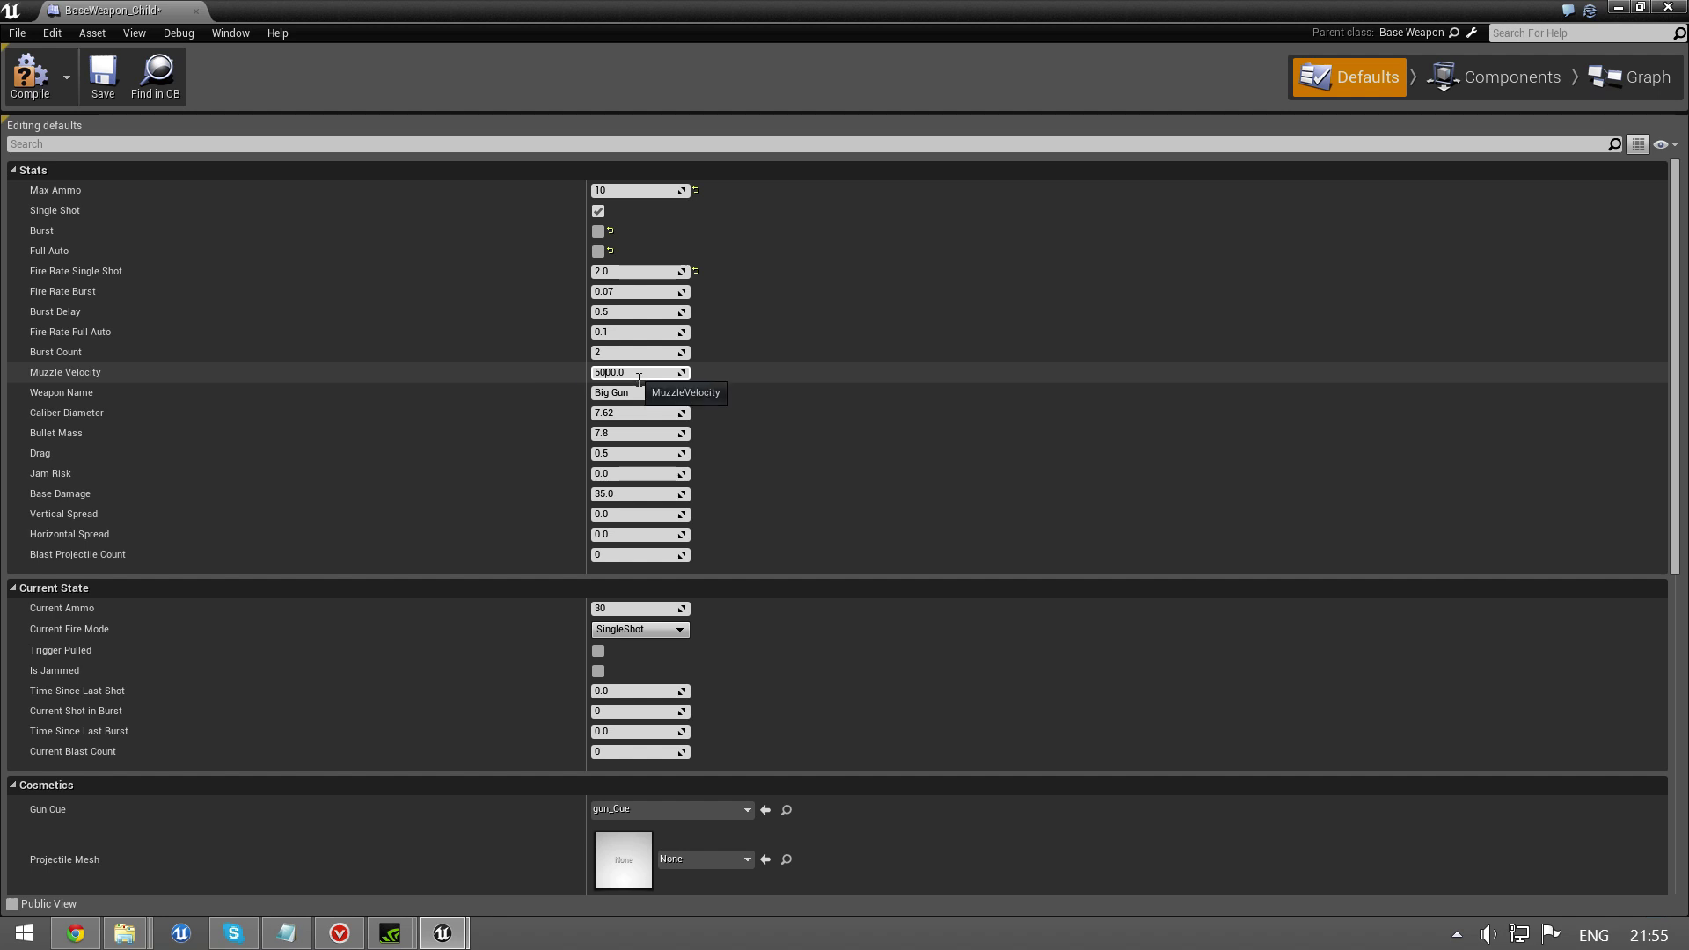
pyautogui.press('Tab')
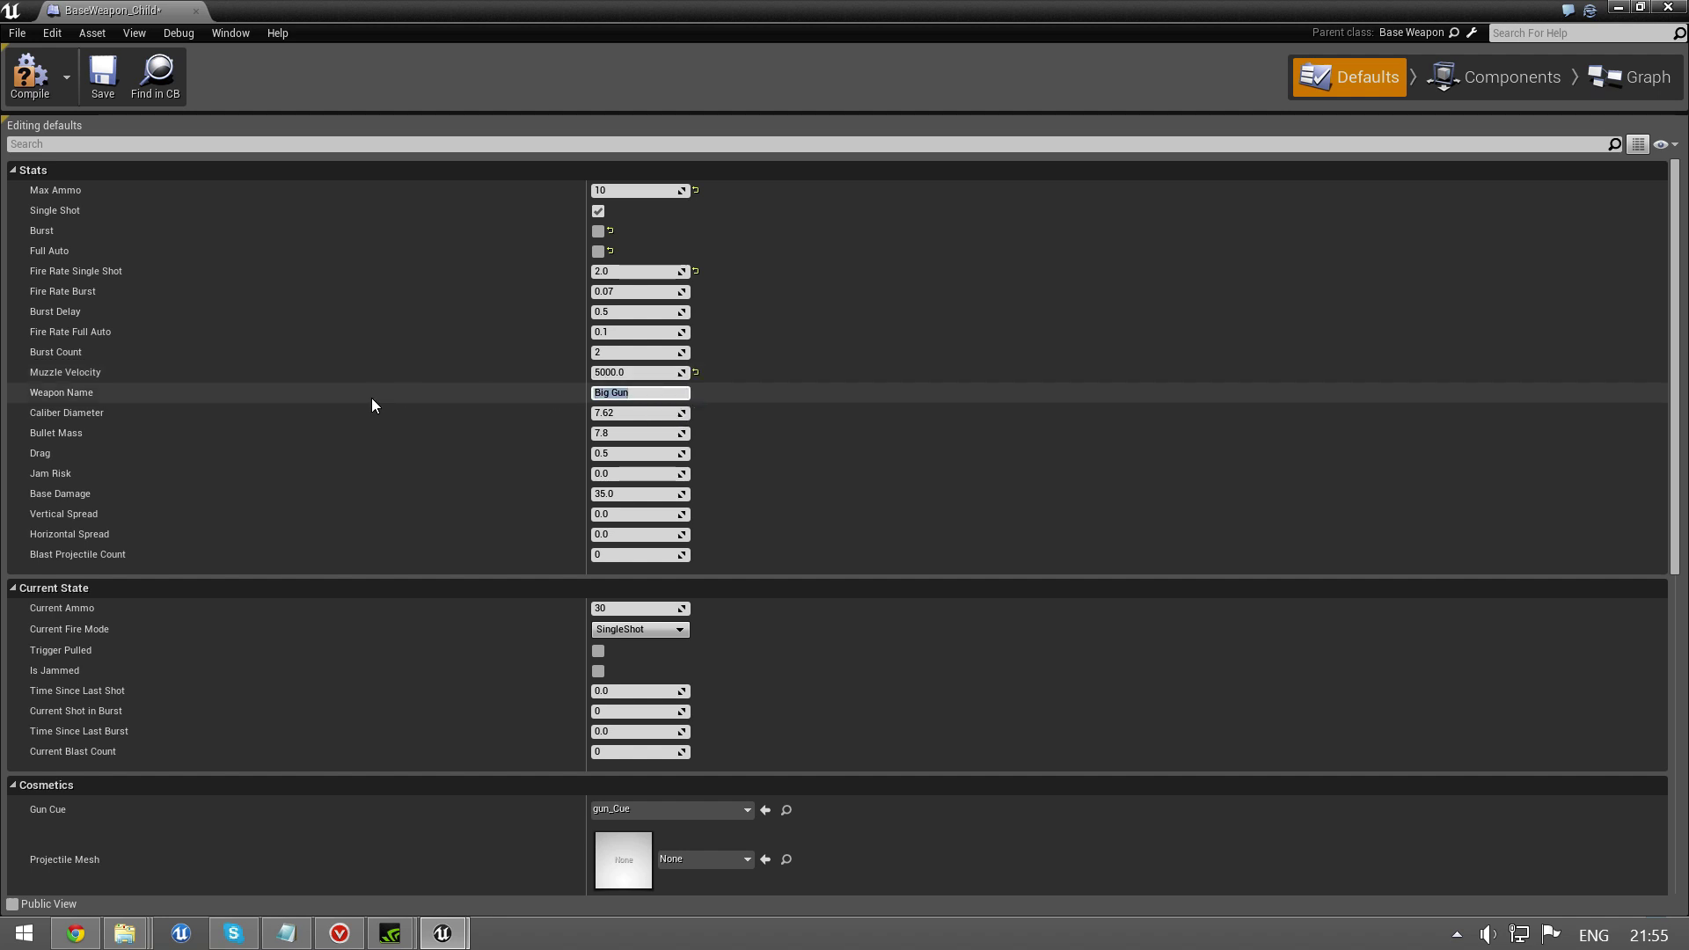
# Step: Name the weapon Longbow and set its projectile values to Caliber Diameter 10 and Bullet Mass 50
pyautogui.write('Longbow')
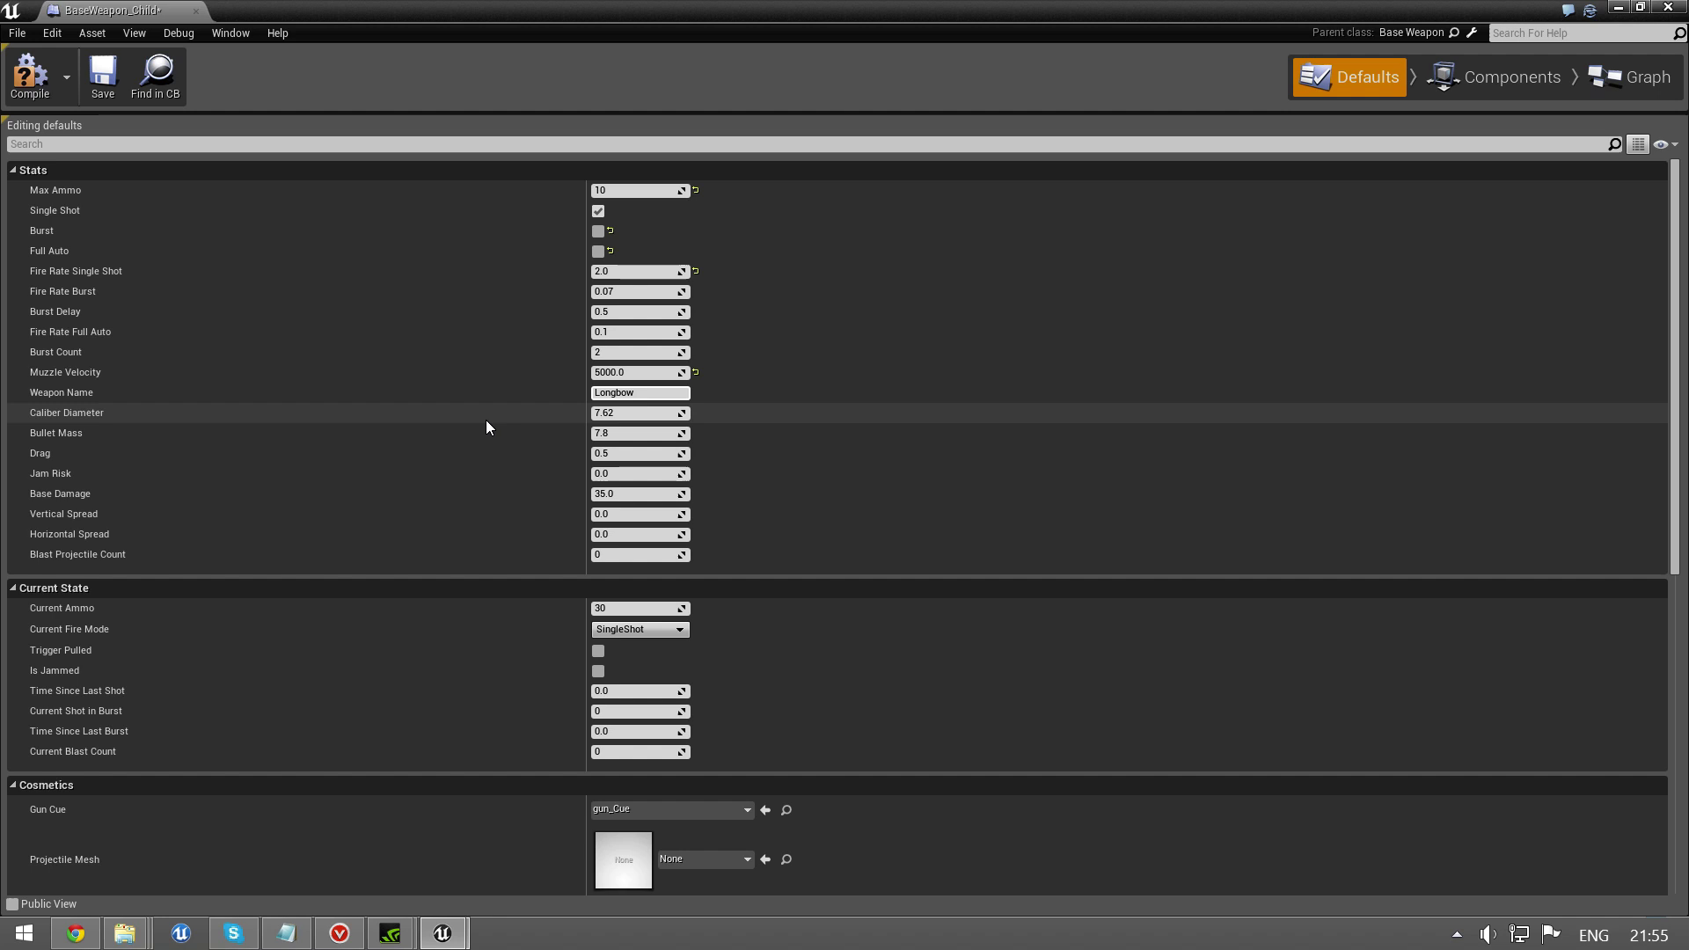
pyautogui.click(607, 410)
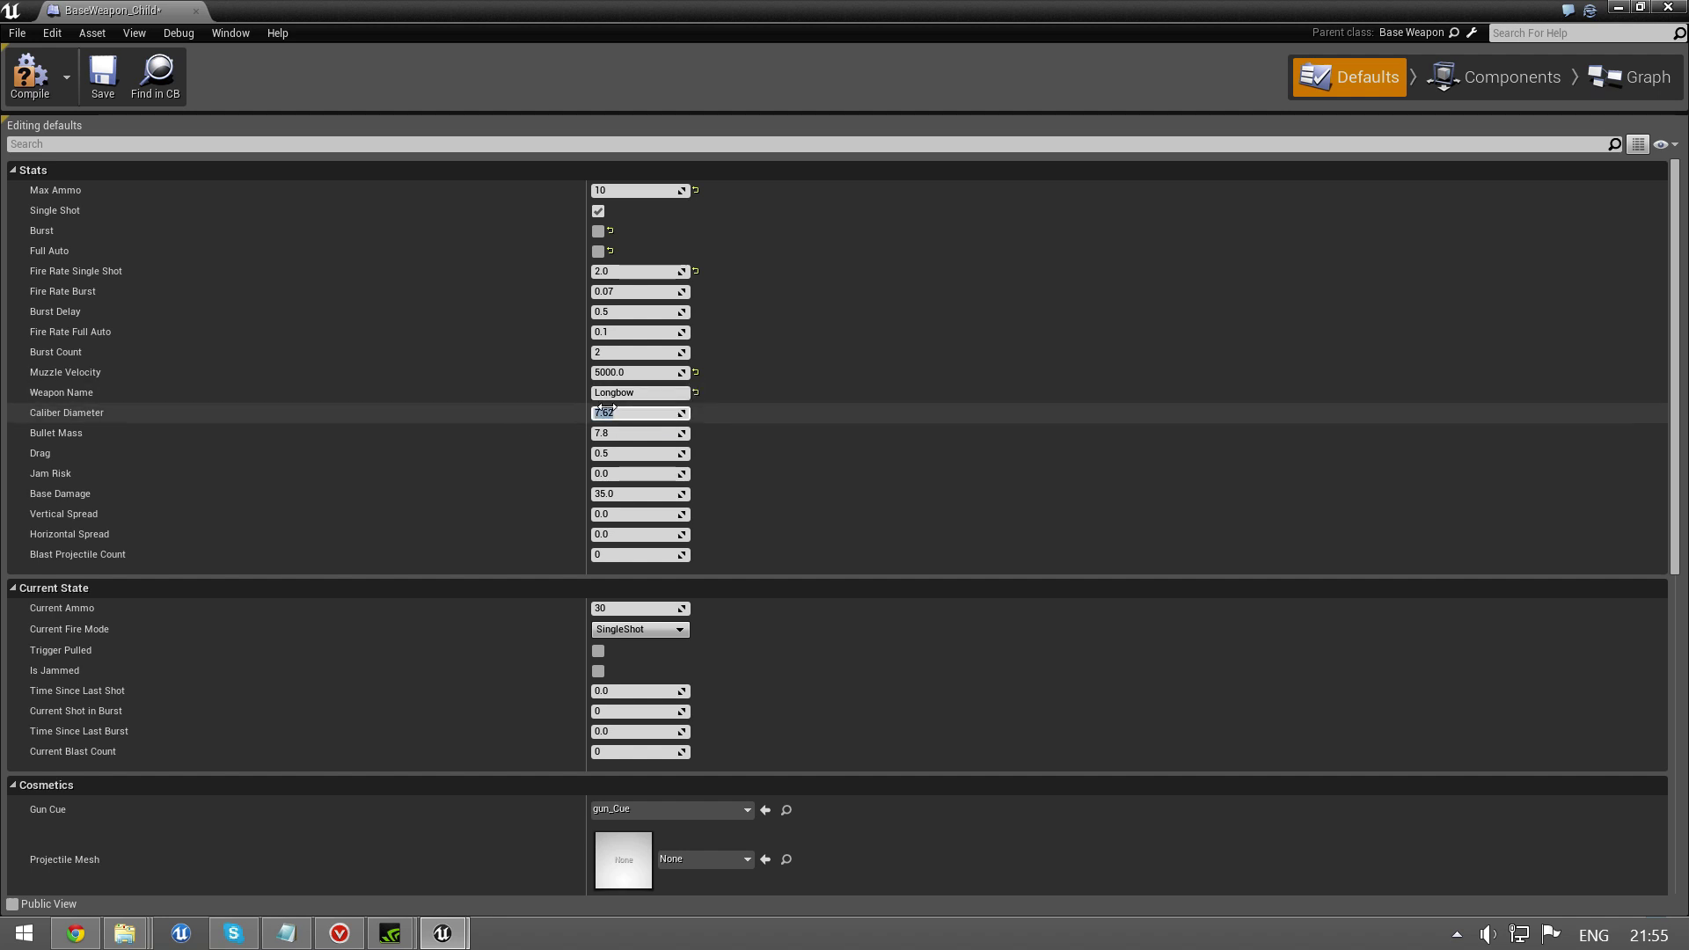
pyautogui.write('10')
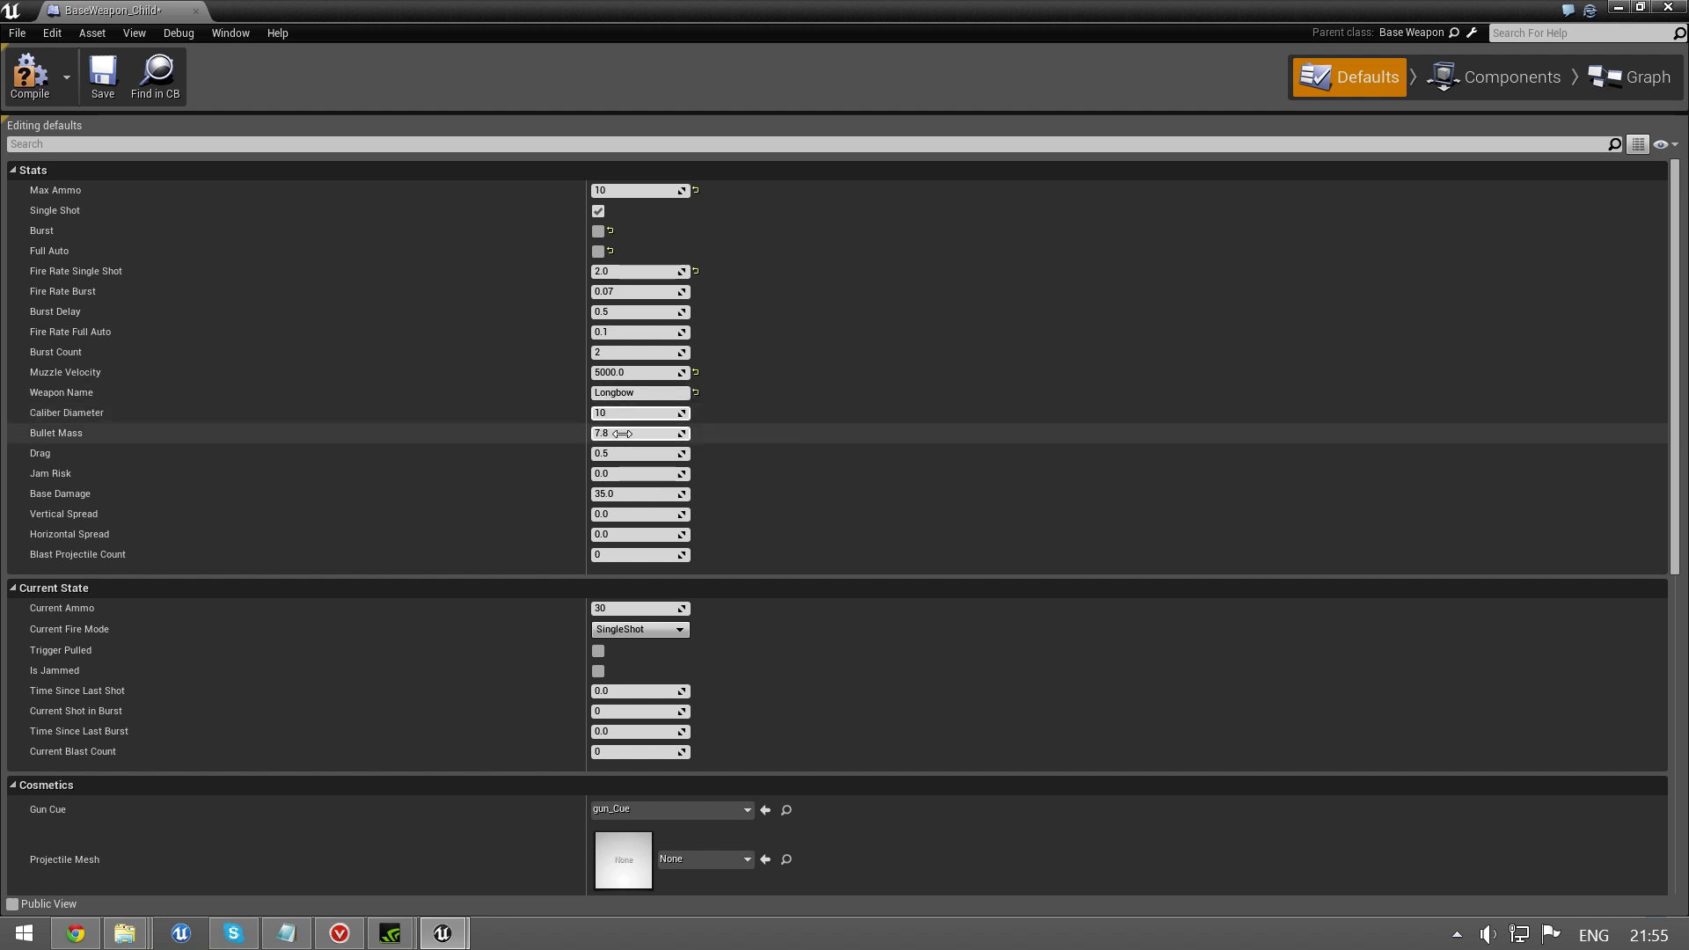
pyautogui.click(621, 434)
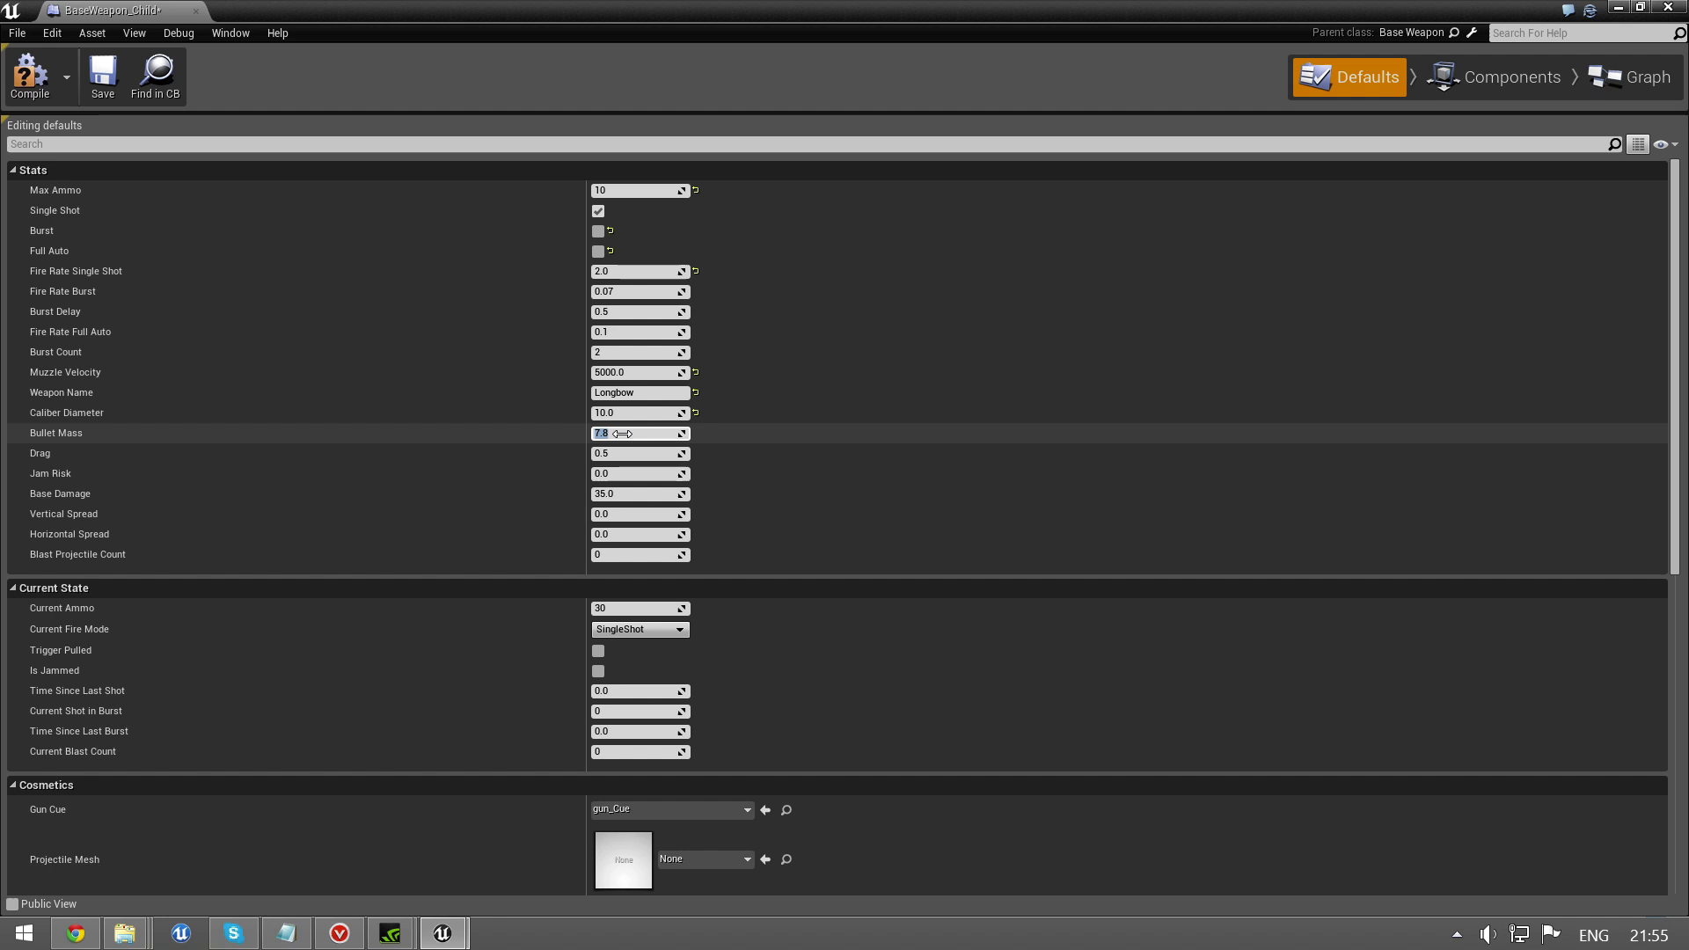
pyautogui.write('50')
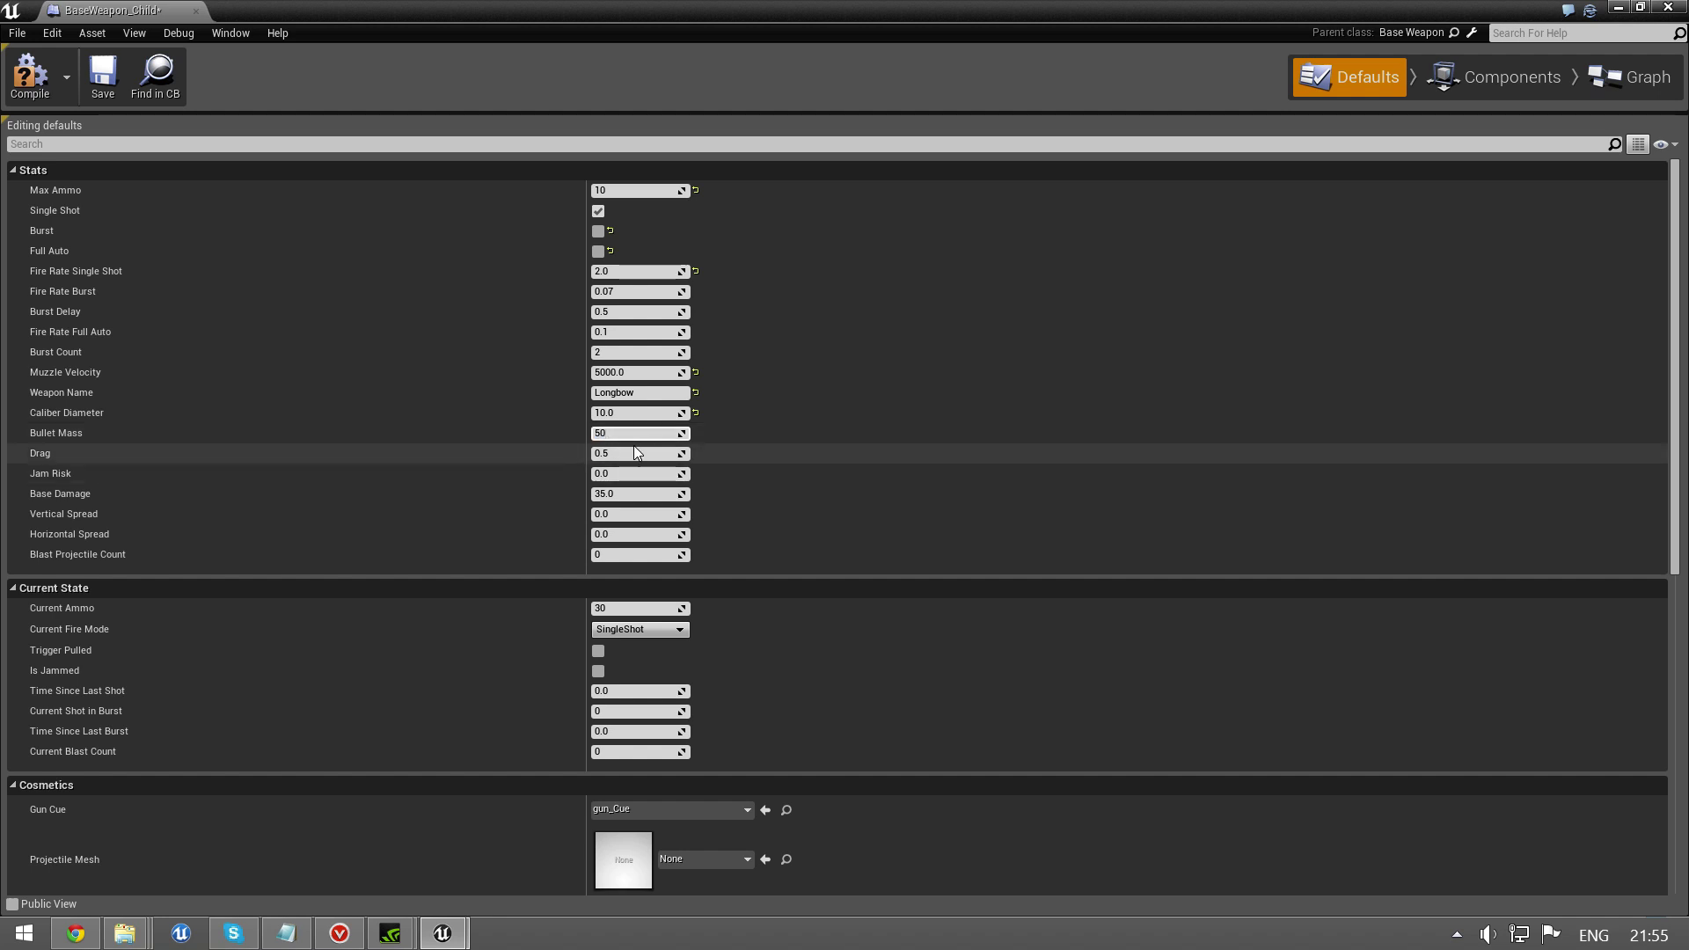
# Step: Set the weapon's Current Ammo to 10 in its current state properties
pyautogui.click(630, 613)
pyautogui.write('10')
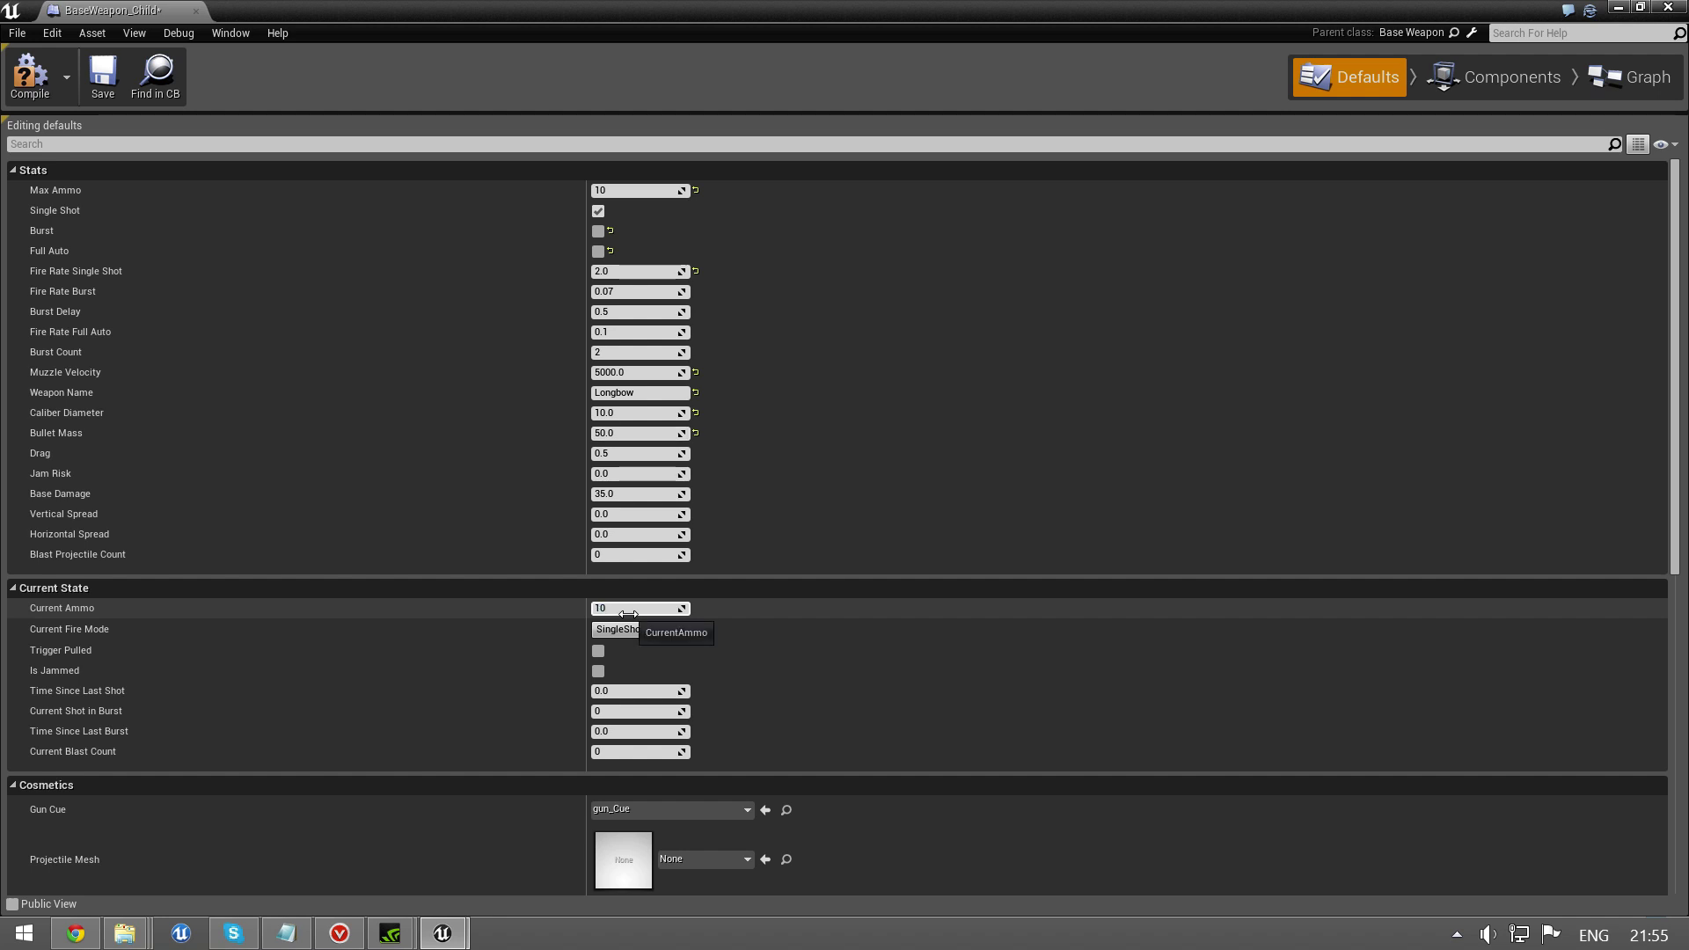
pyautogui.scroll(-2, 911, 658)
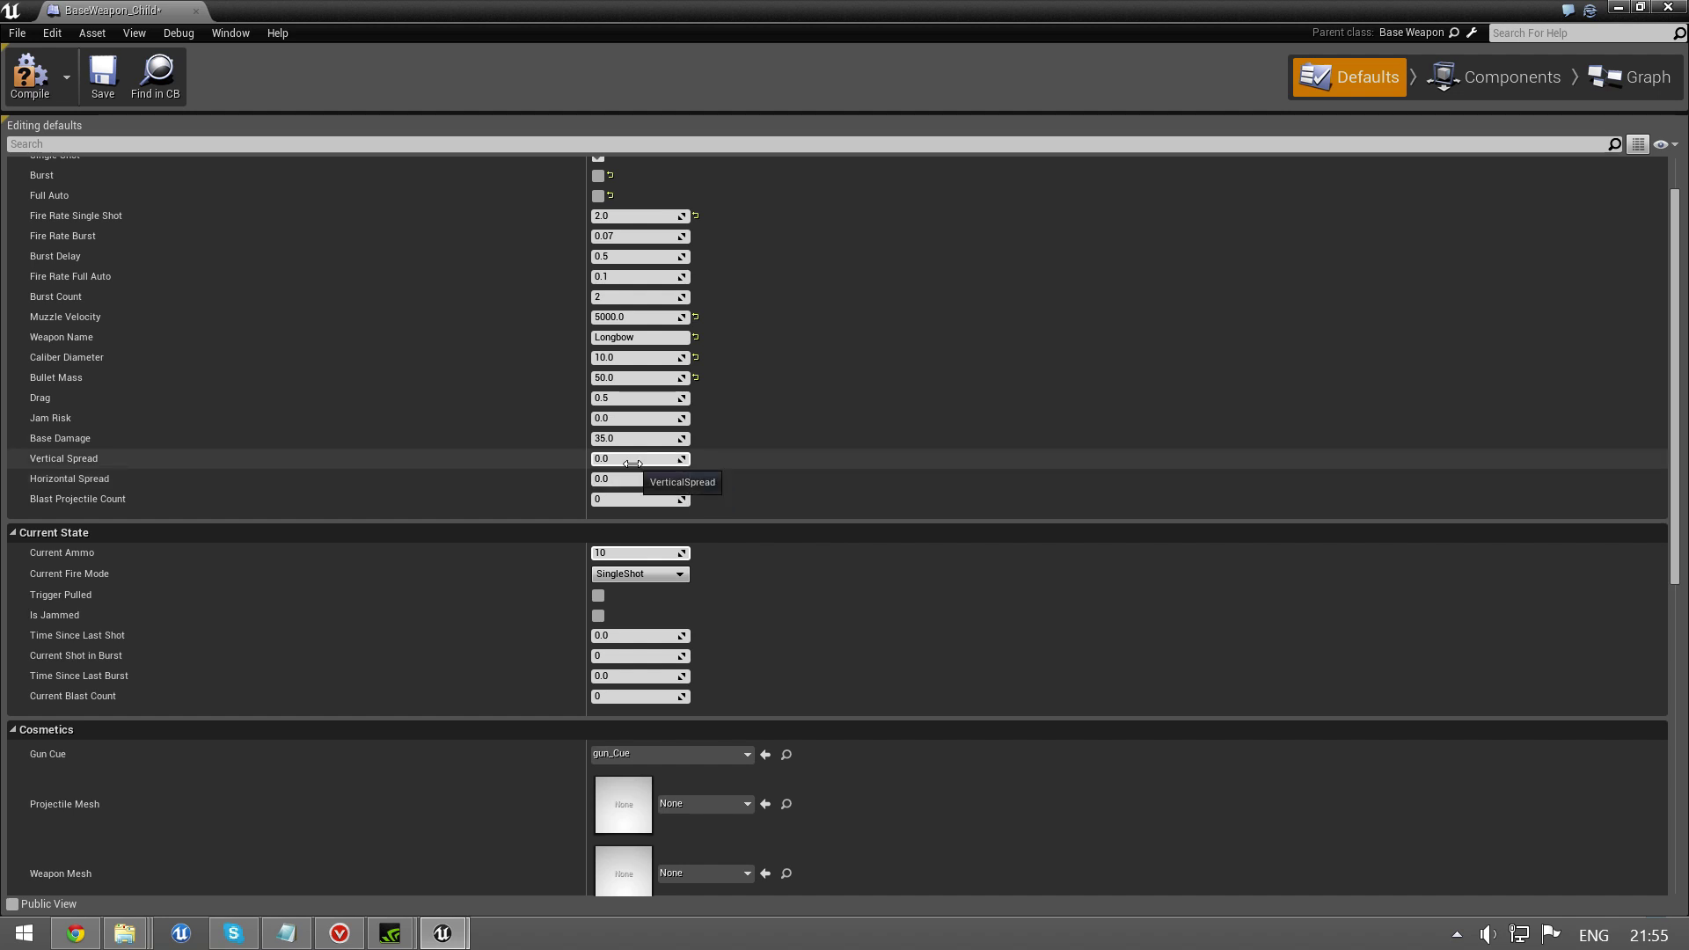
pyautogui.click(647, 497)
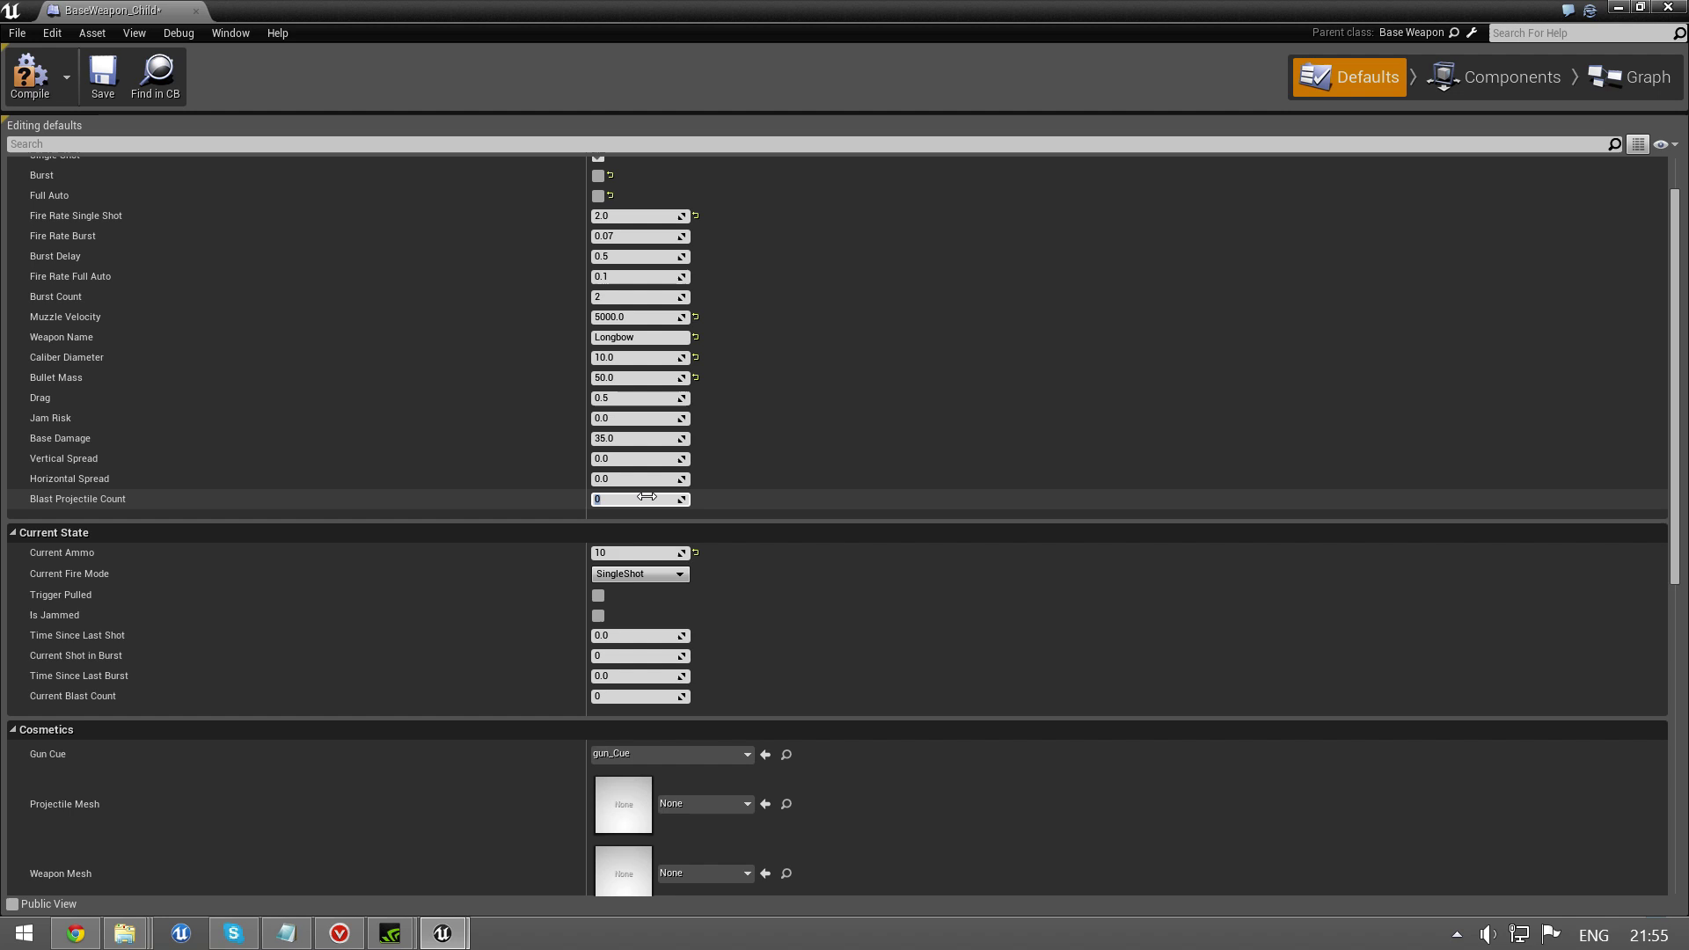
pyautogui.scroll(2, 776, 451)
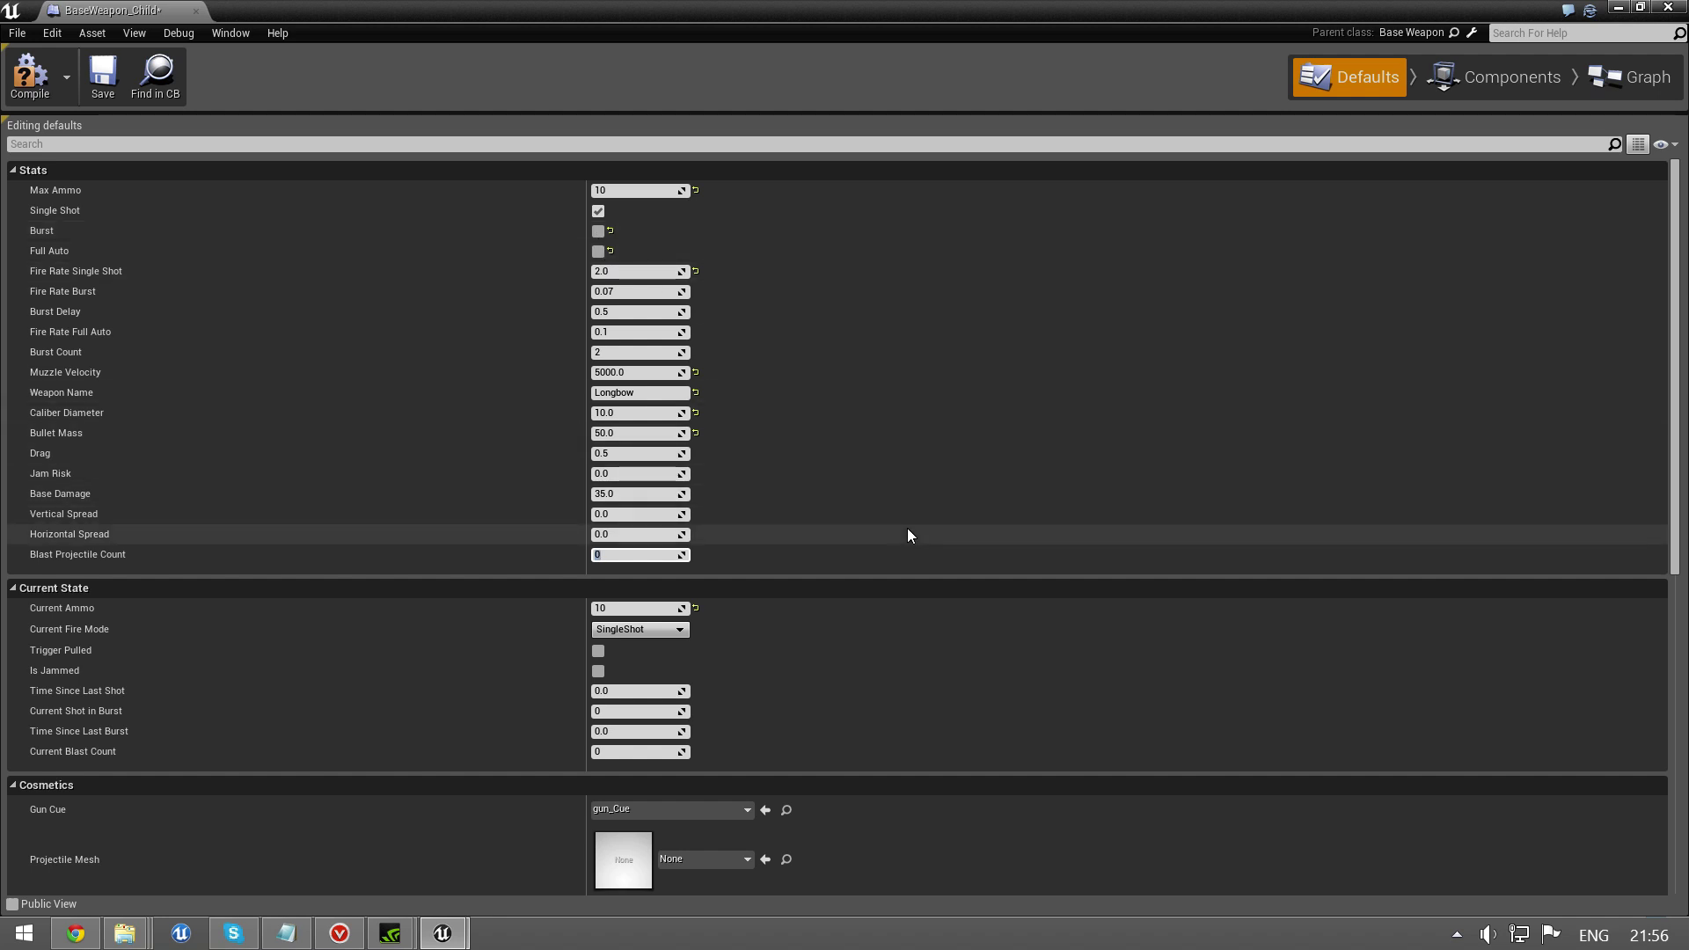
# Step: Assign SM_Arrows as the Projectile Mesh and the Rifle from RealisticBlueprintWeapons/Meshes as the Weapon Mesh
pyautogui.scroll(-10, 909, 534)
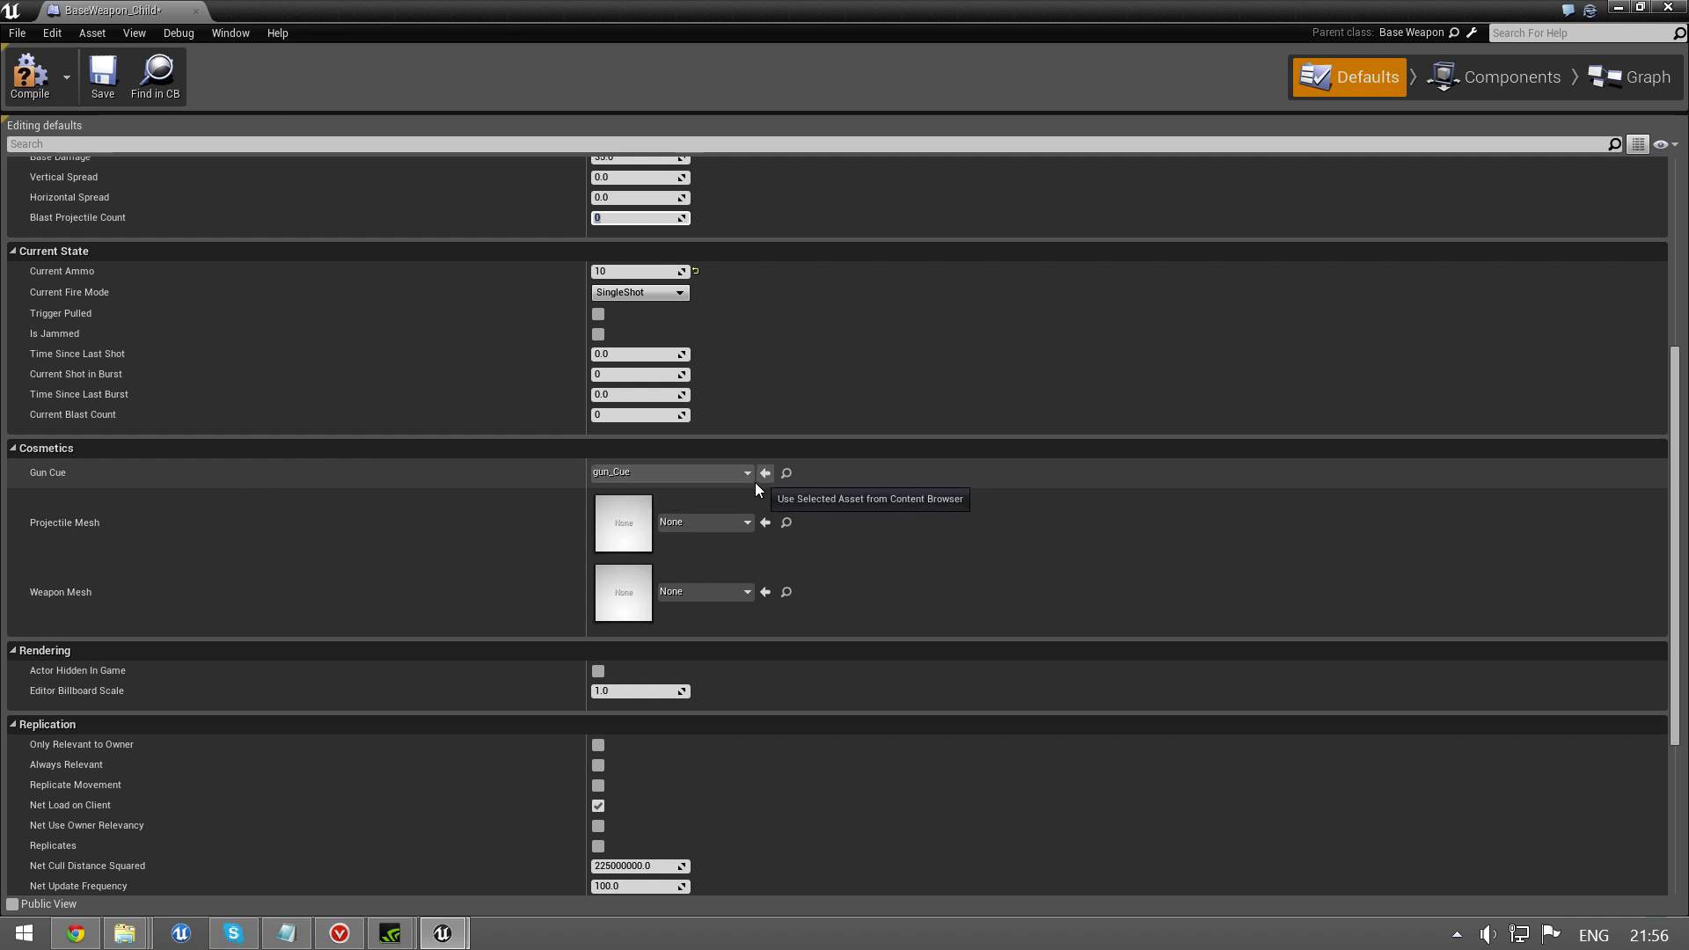
pyautogui.click(697, 519)
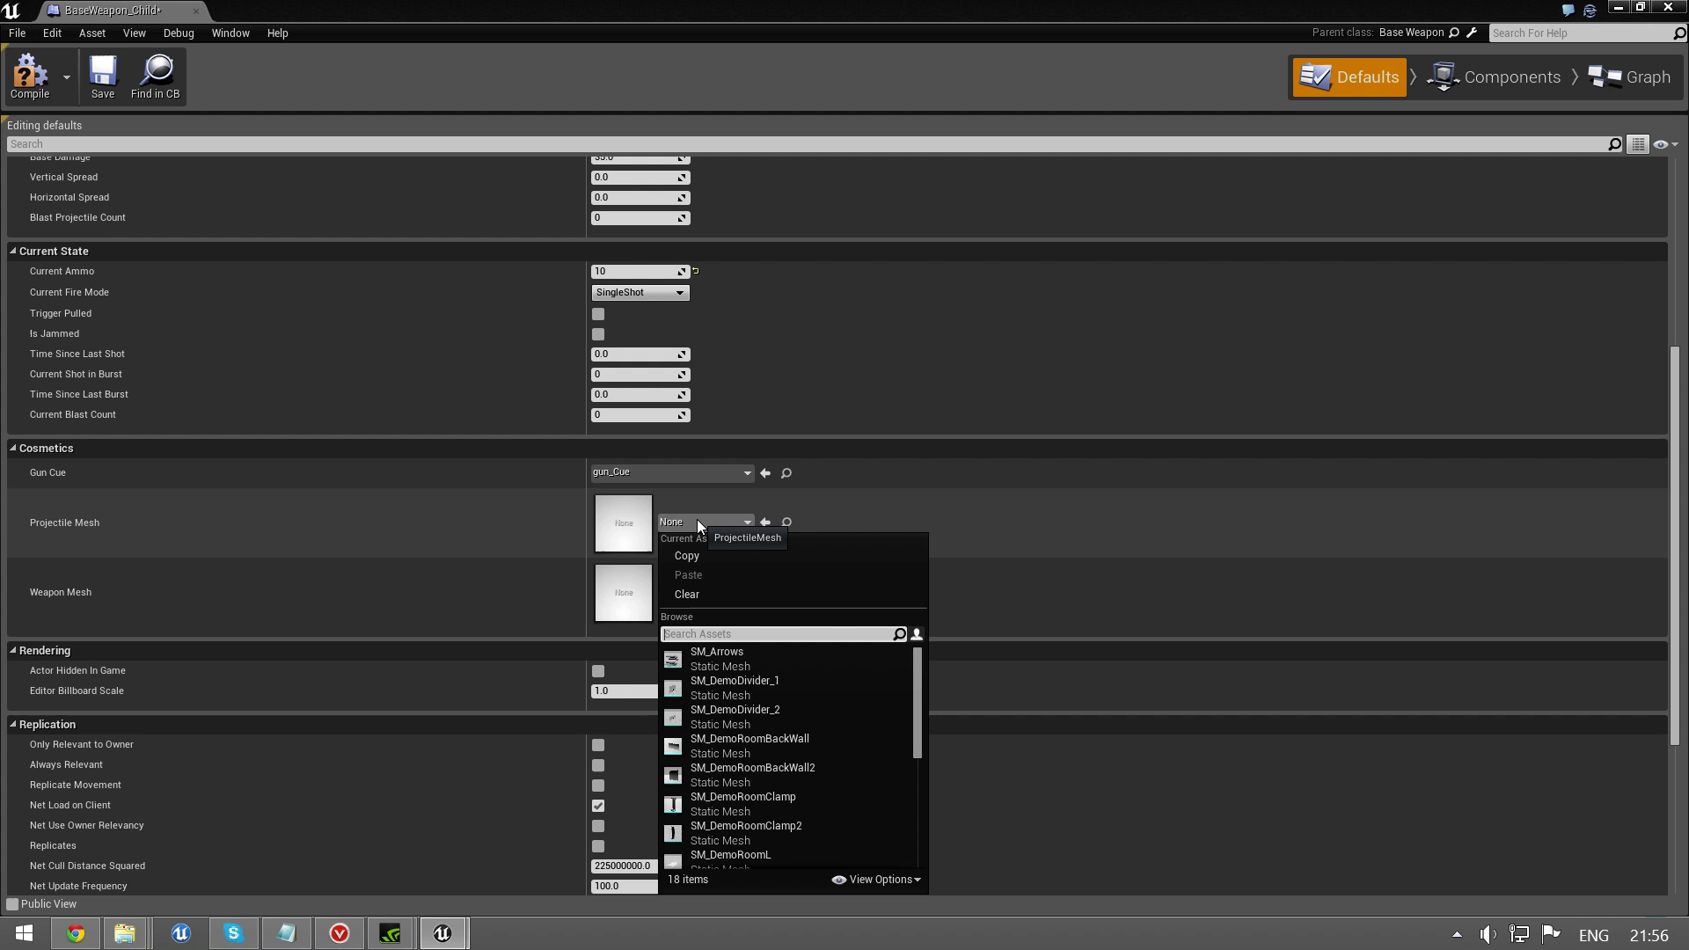
pyautogui.write('arrow')
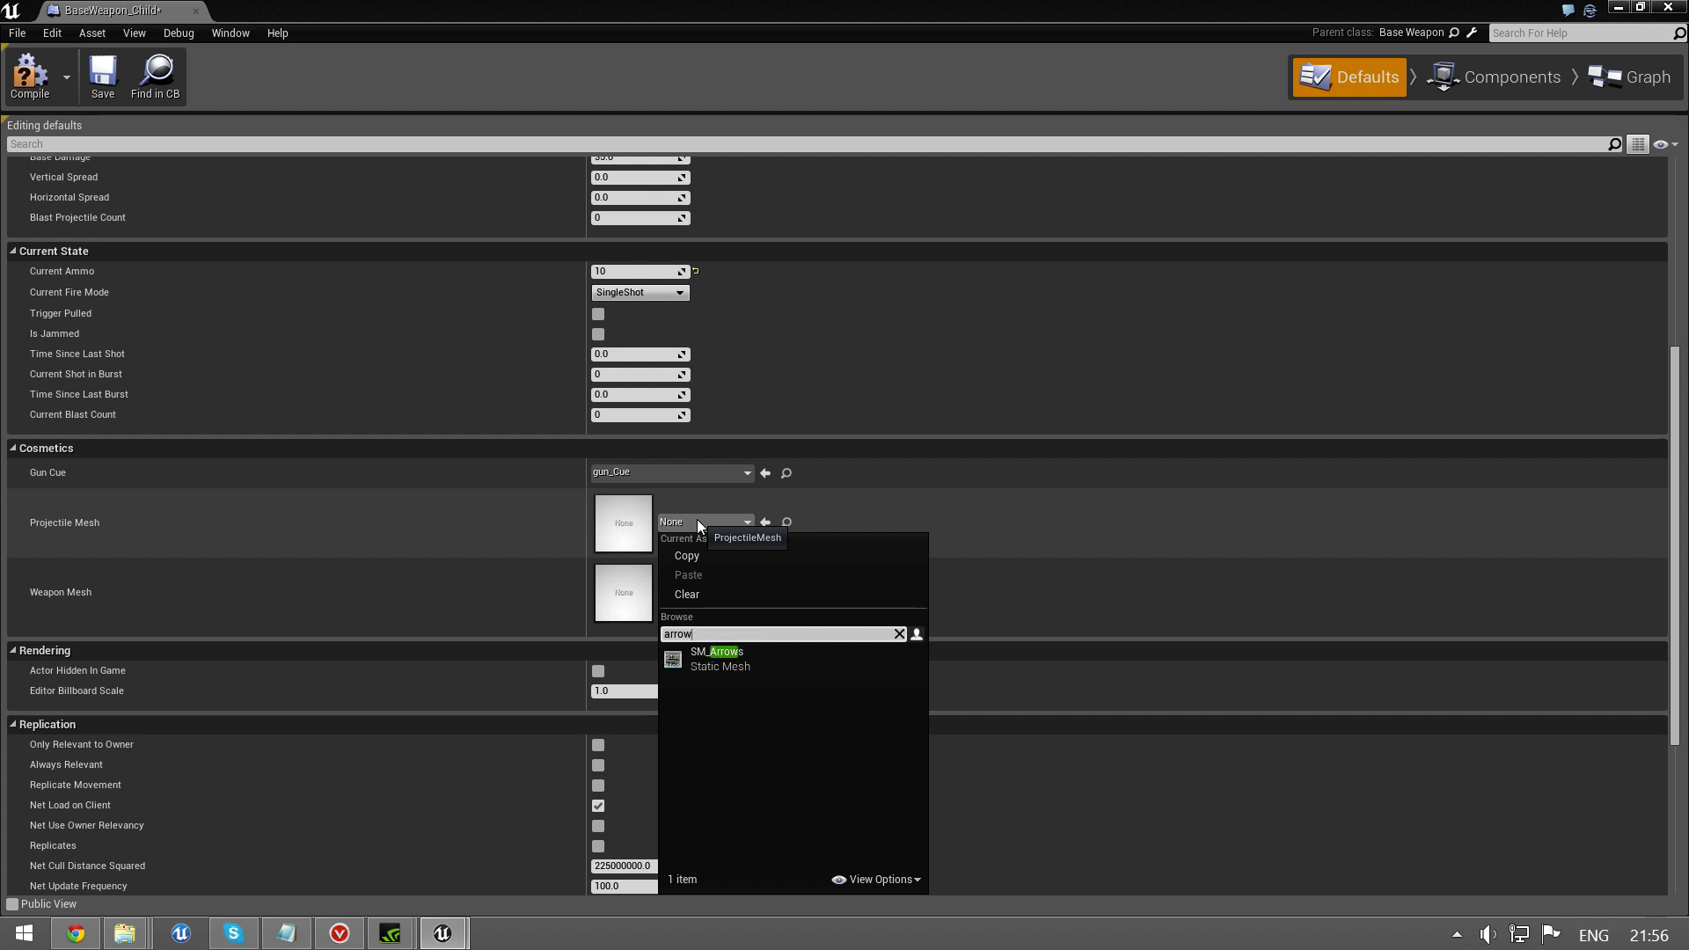
pyautogui.click(703, 656)
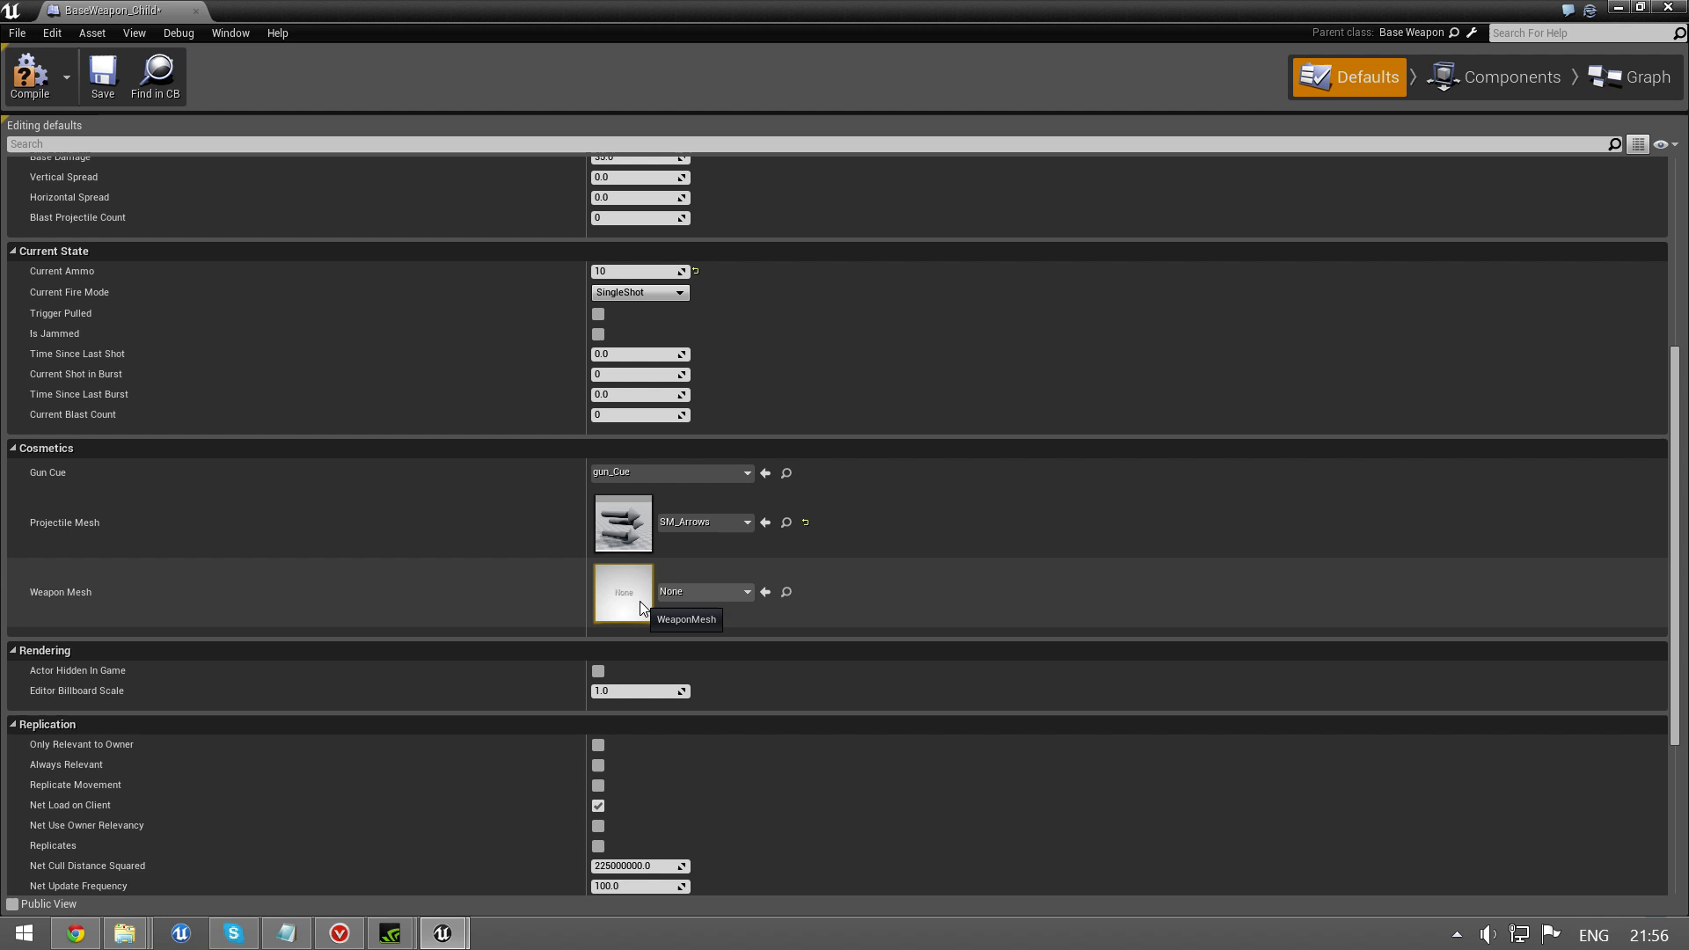
pyautogui.click(713, 597)
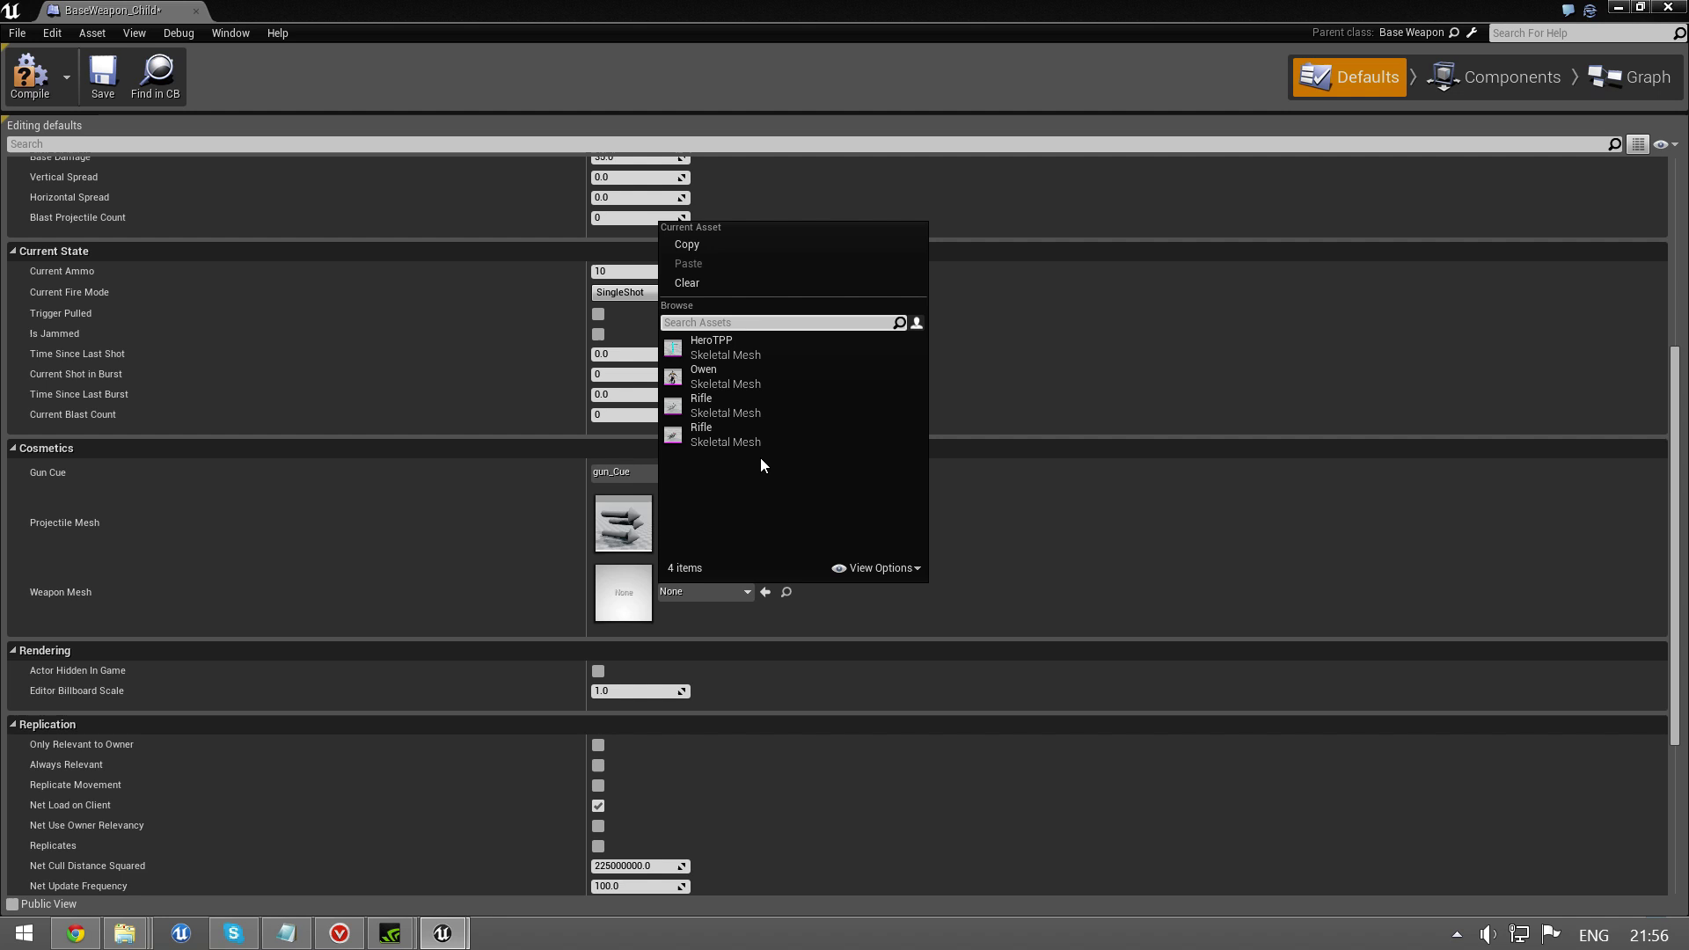
pyautogui.click(711, 439)
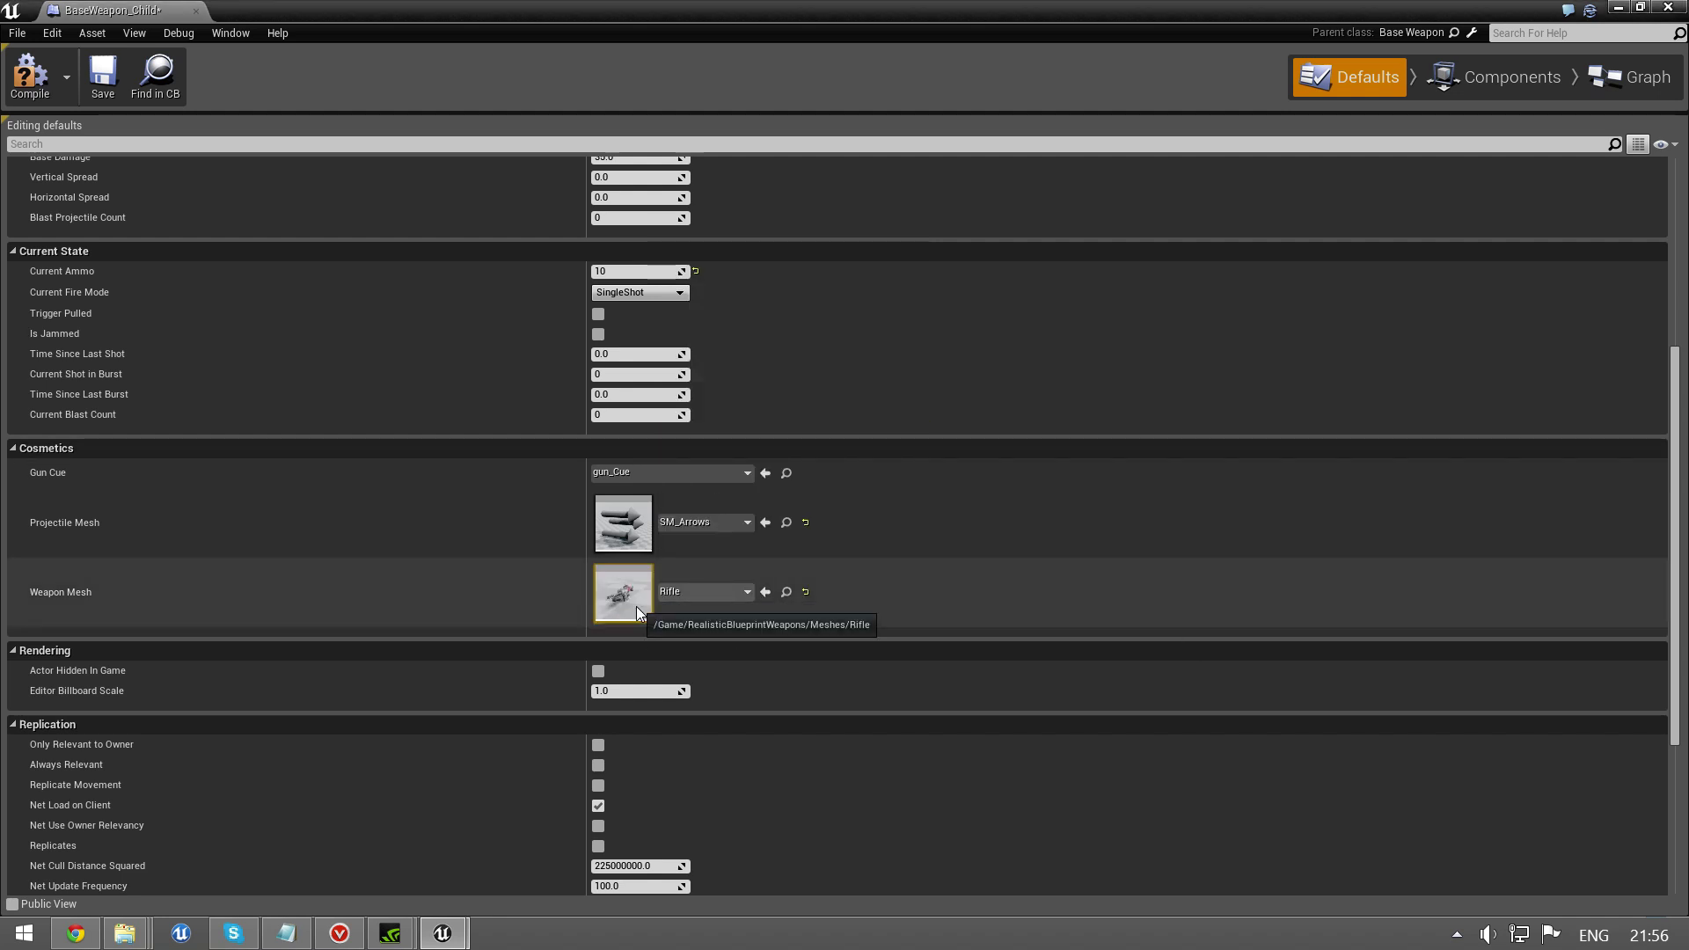
# Step: Examine the child blueprint's event graph and its component preview, and return to the default properties
pyautogui.click(1641, 70)
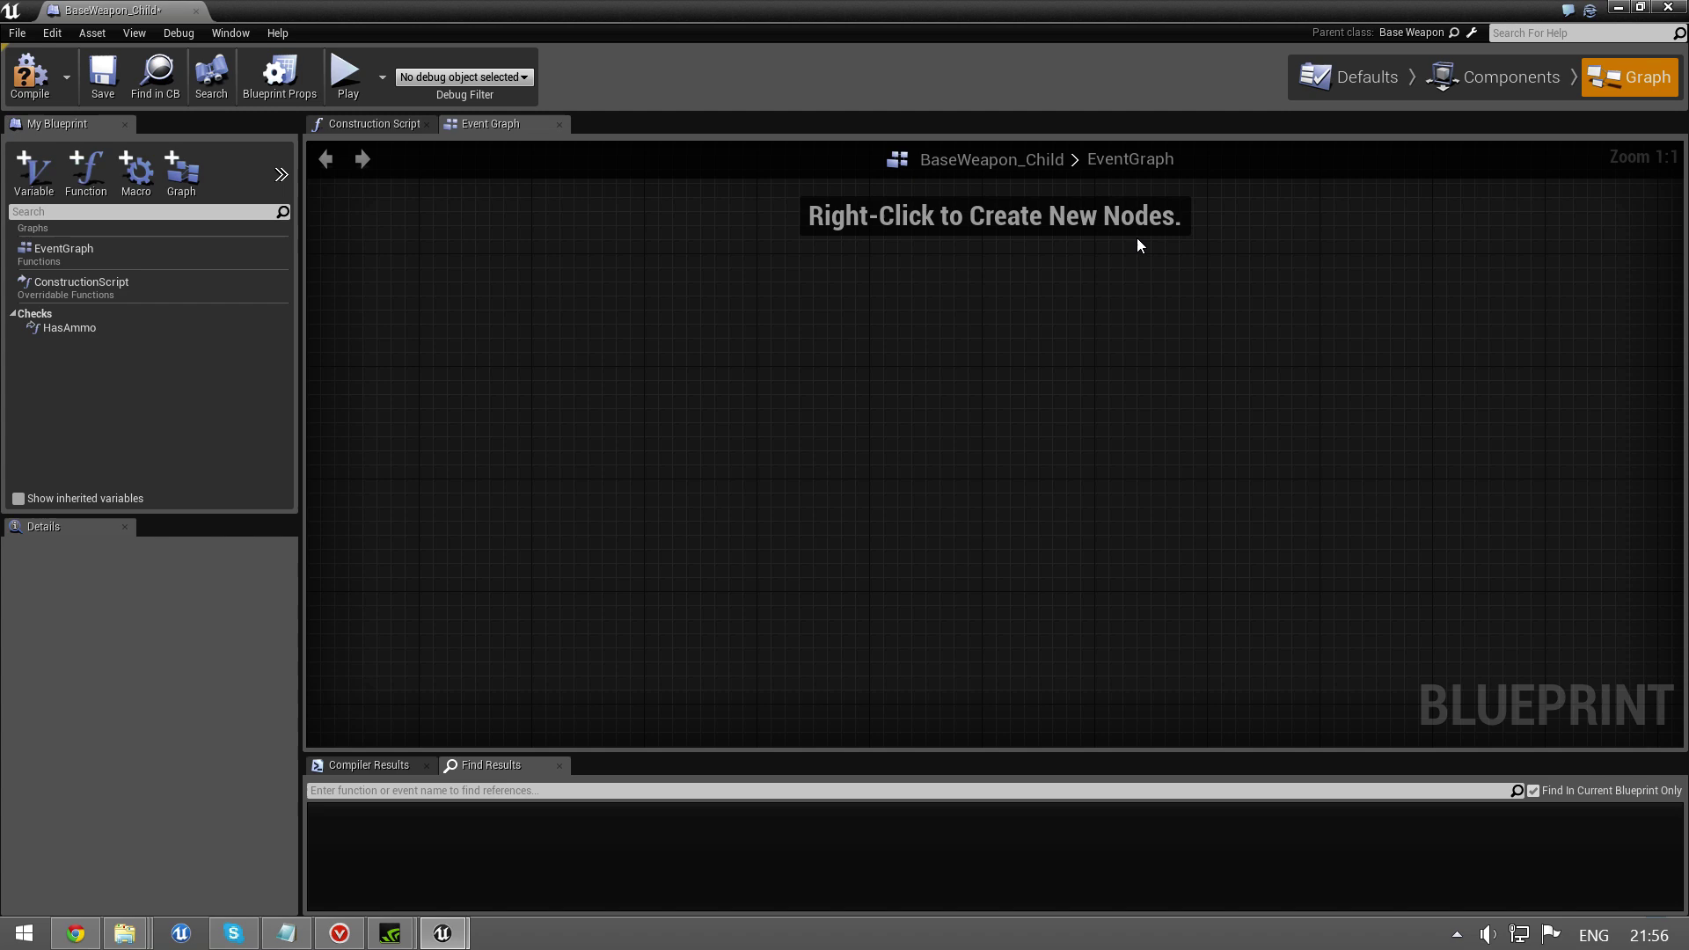
pyautogui.click(1516, 71)
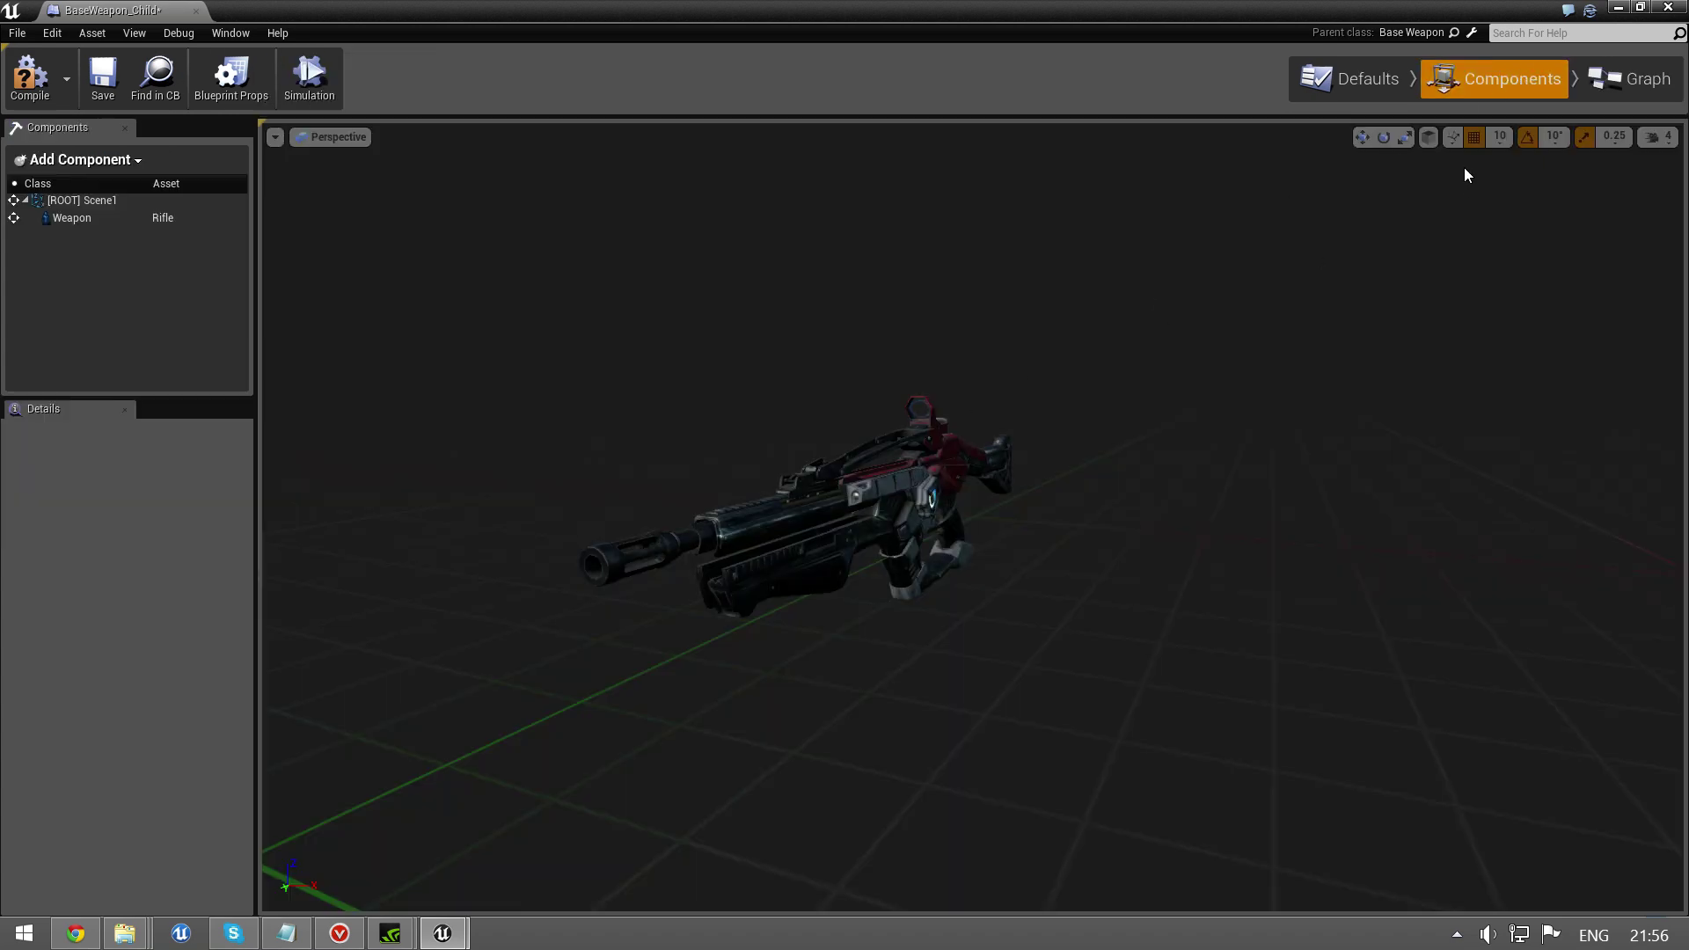
pyautogui.click(1364, 81)
pyautogui.click(1634, 71)
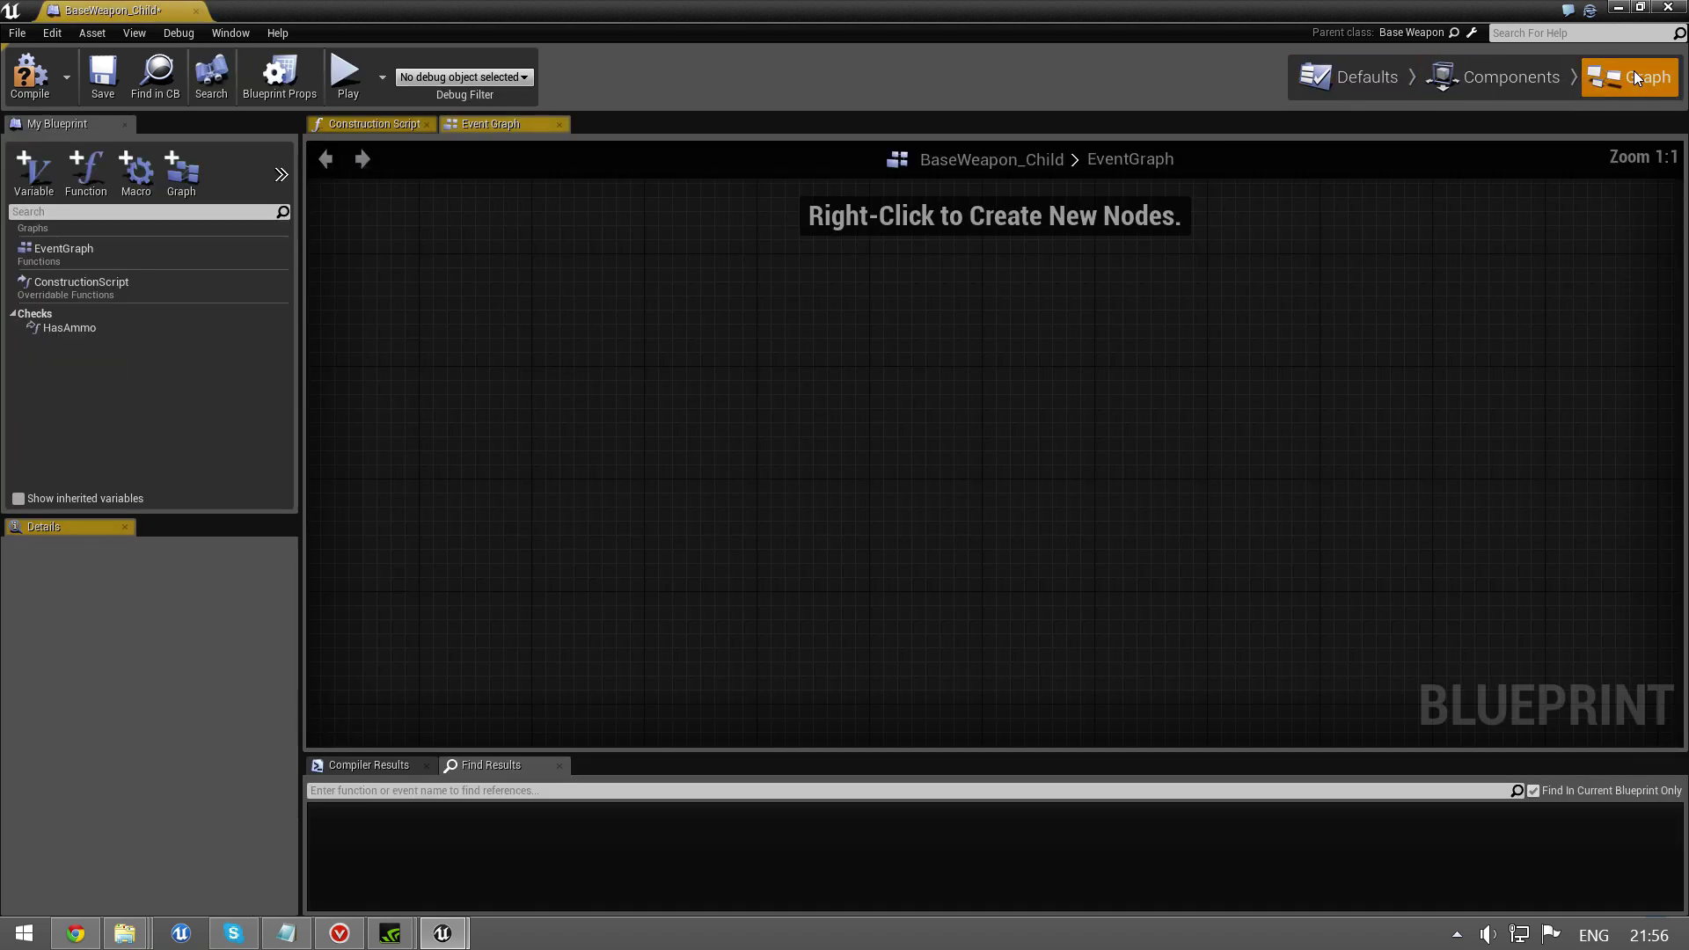
pyautogui.click(1522, 63)
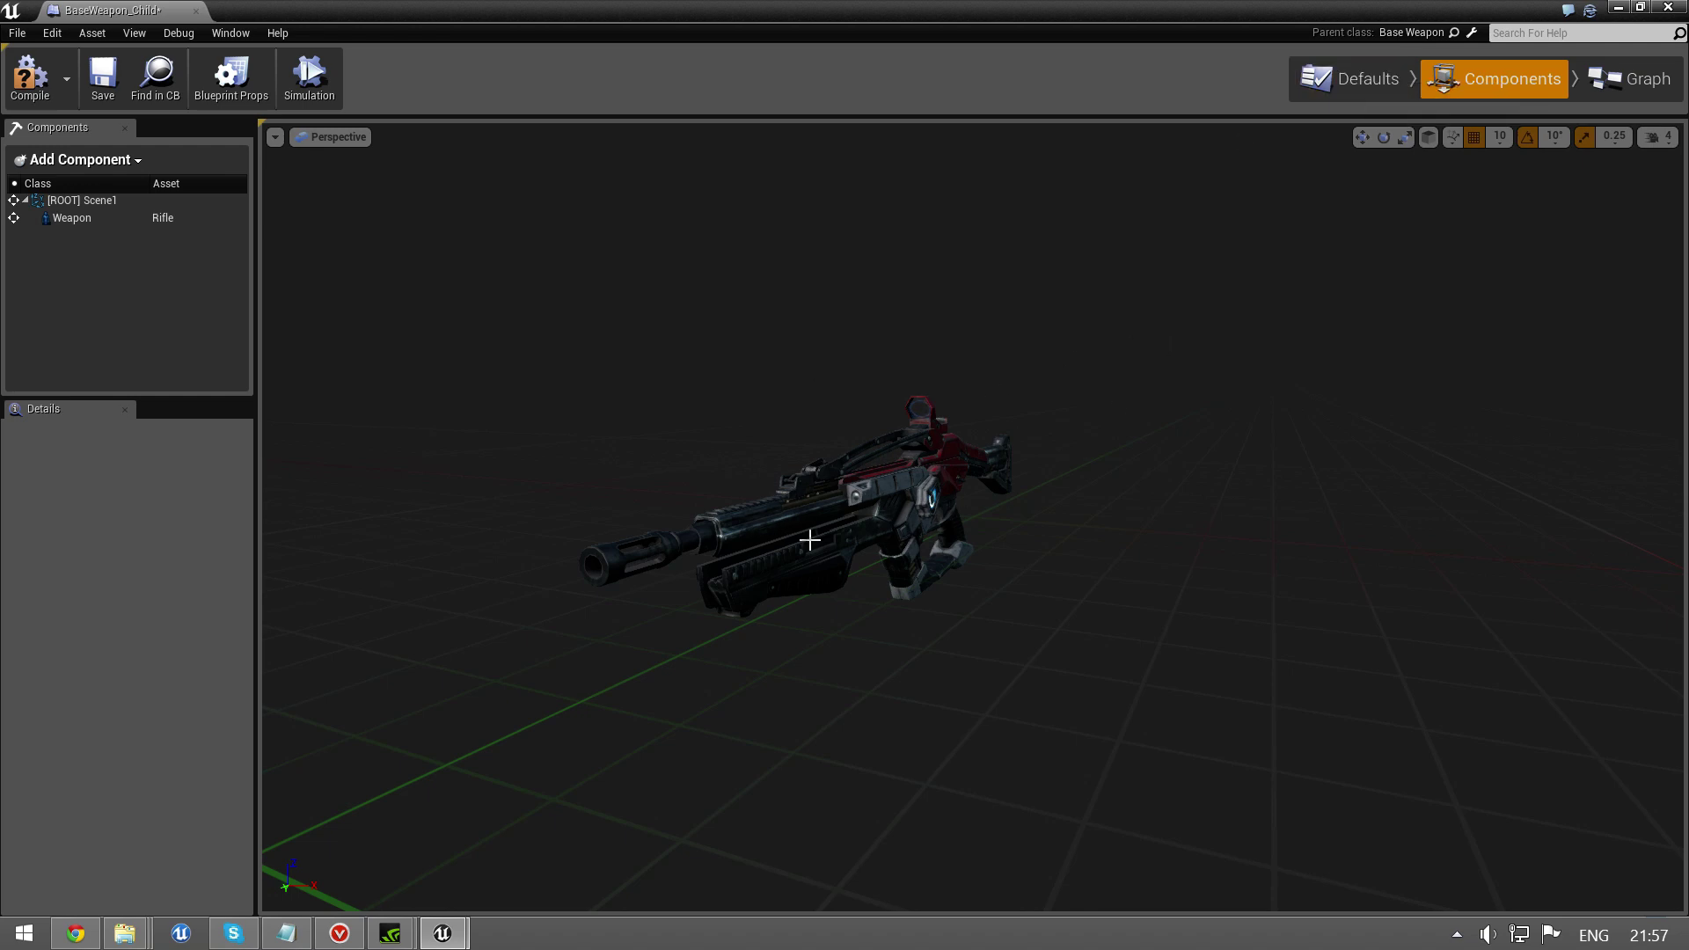
pyautogui.click(1367, 81)
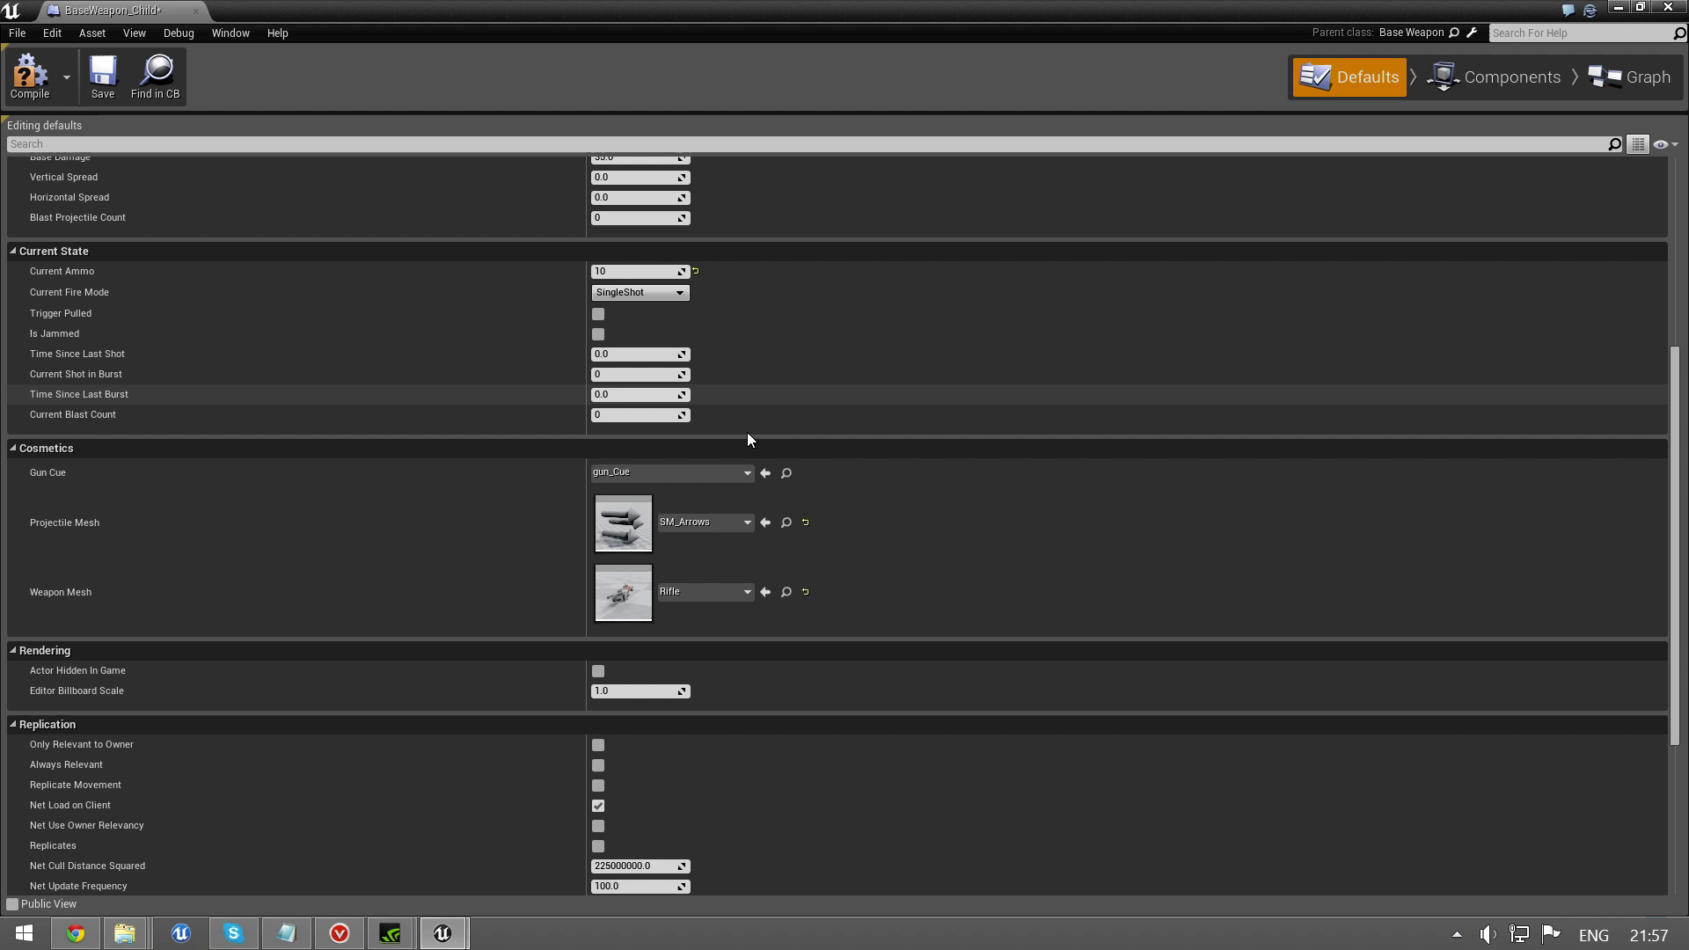
# Step: Open the skeleton of the assigned Rifle weapon mesh and select its Muzzle socket
pyautogui.scroll(-2, 810, 509)
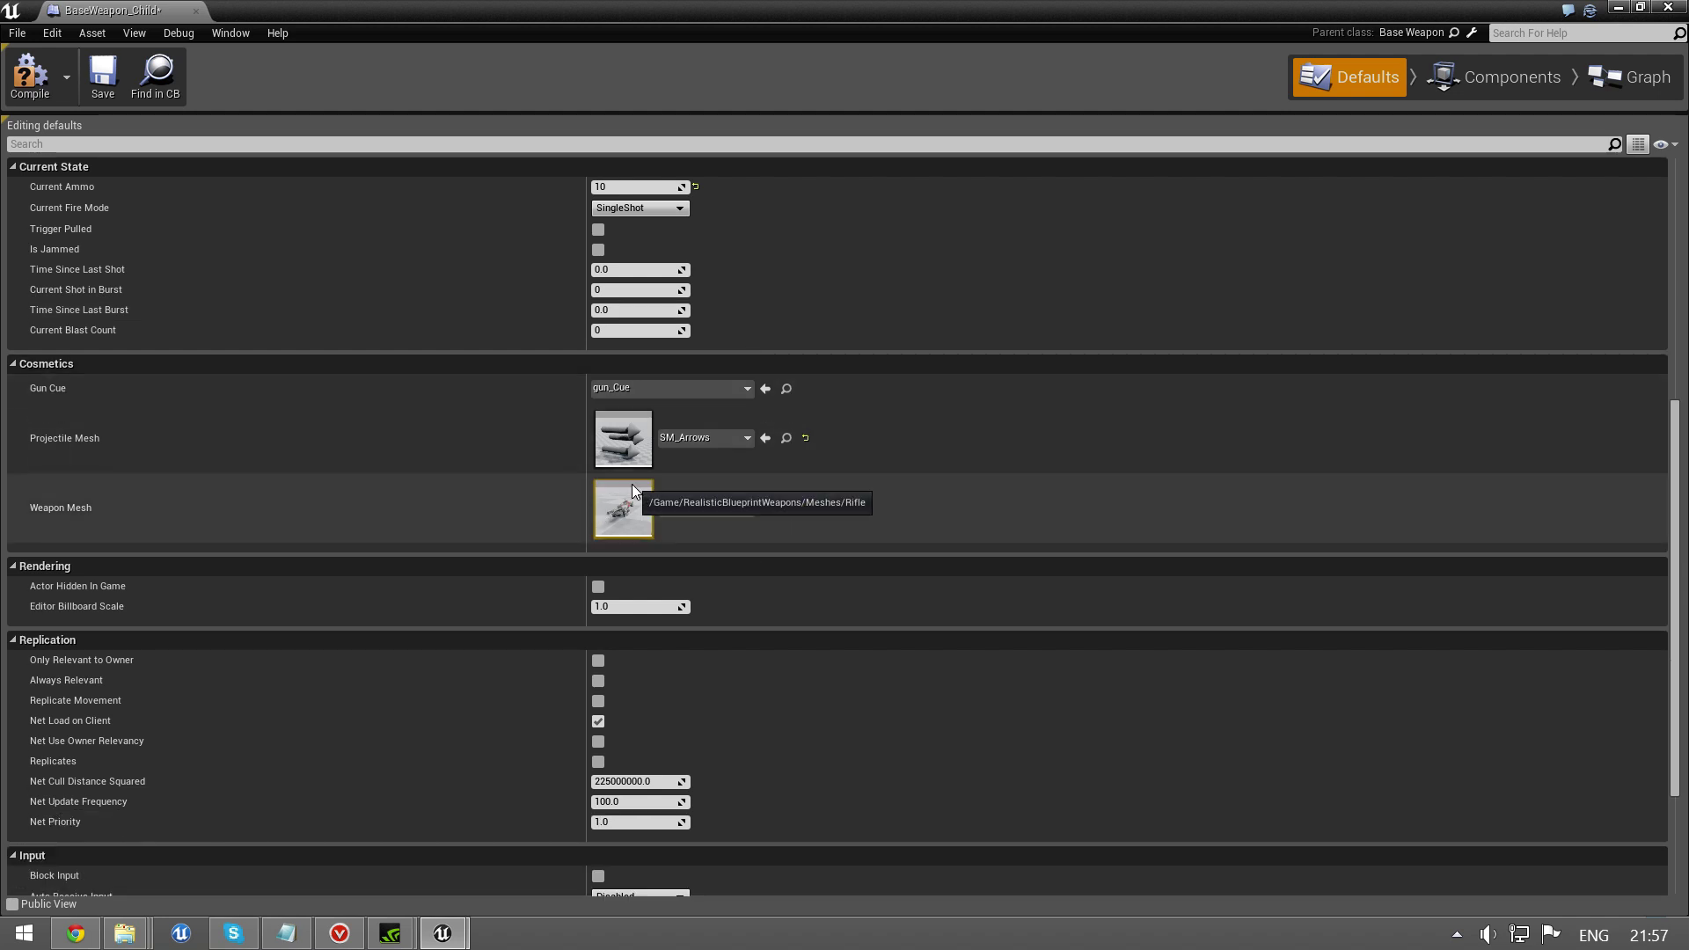
pyautogui.doubleClick(633, 490)
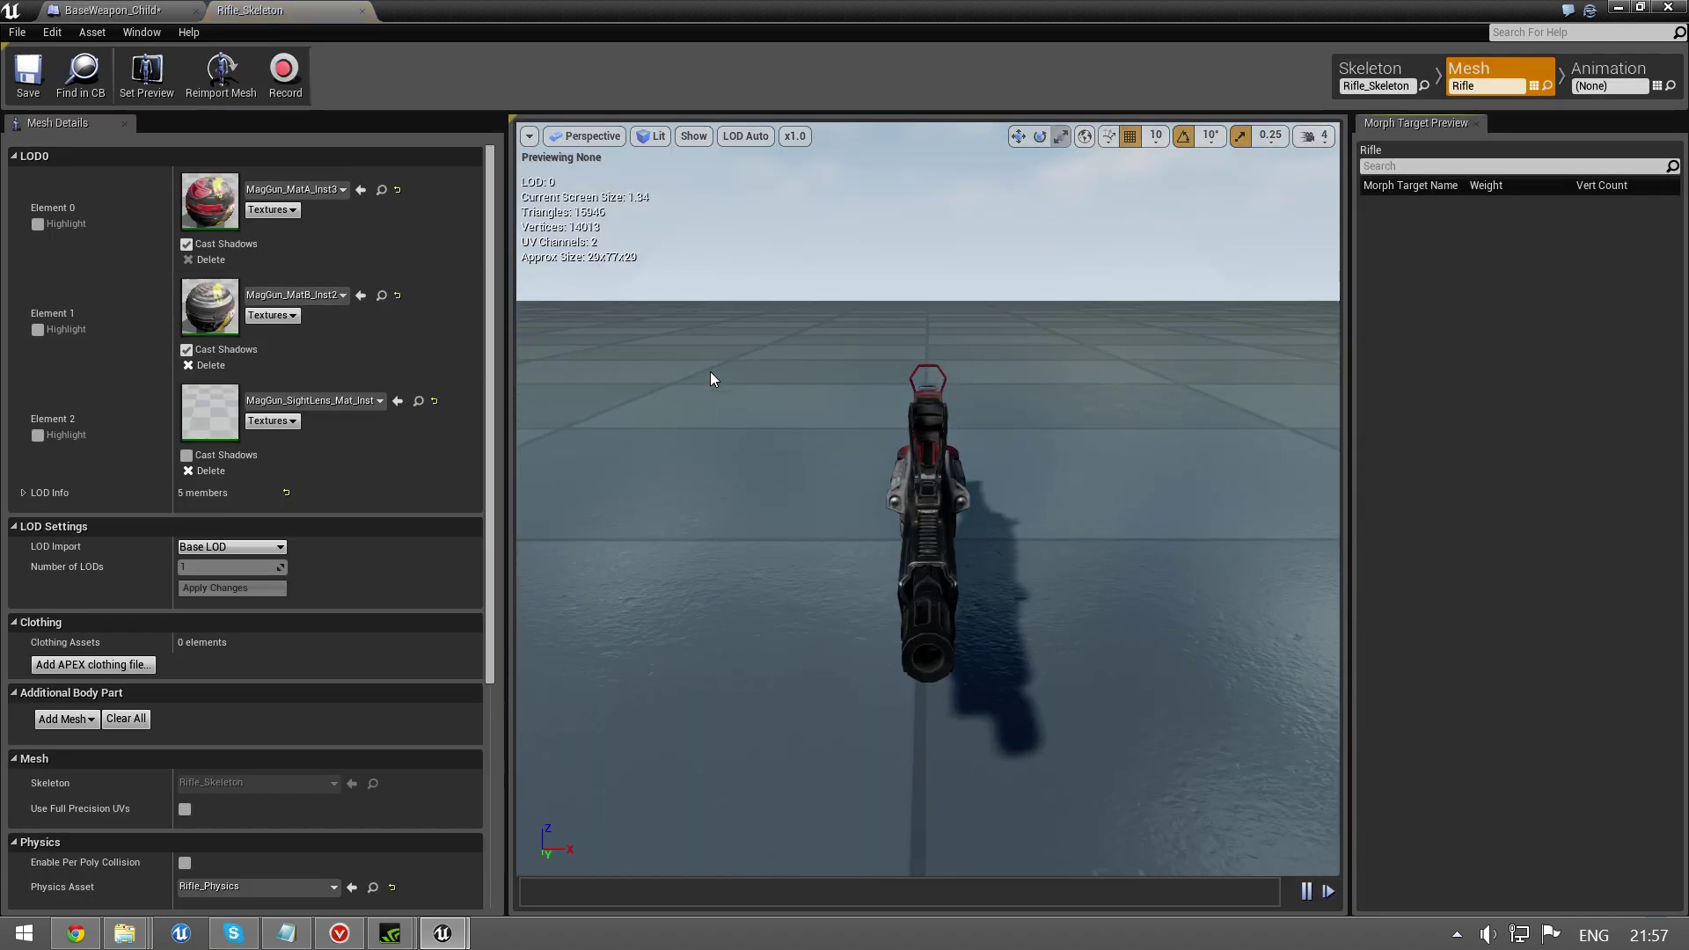
pyautogui.click(1369, 71)
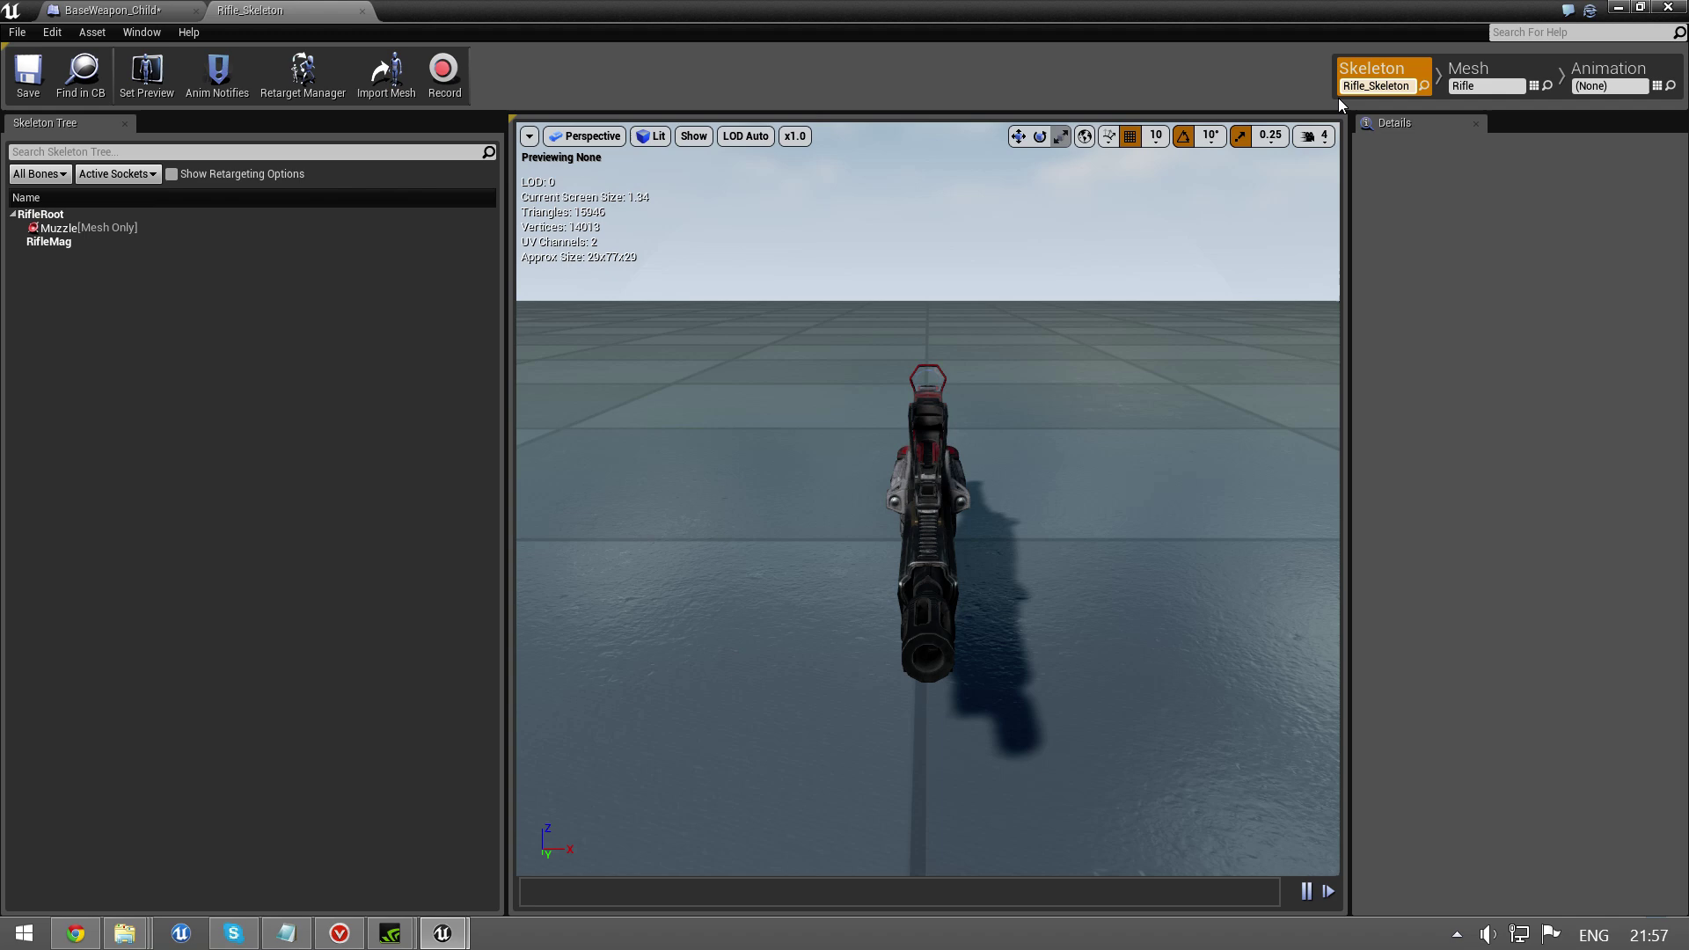
pyautogui.click(49, 227)
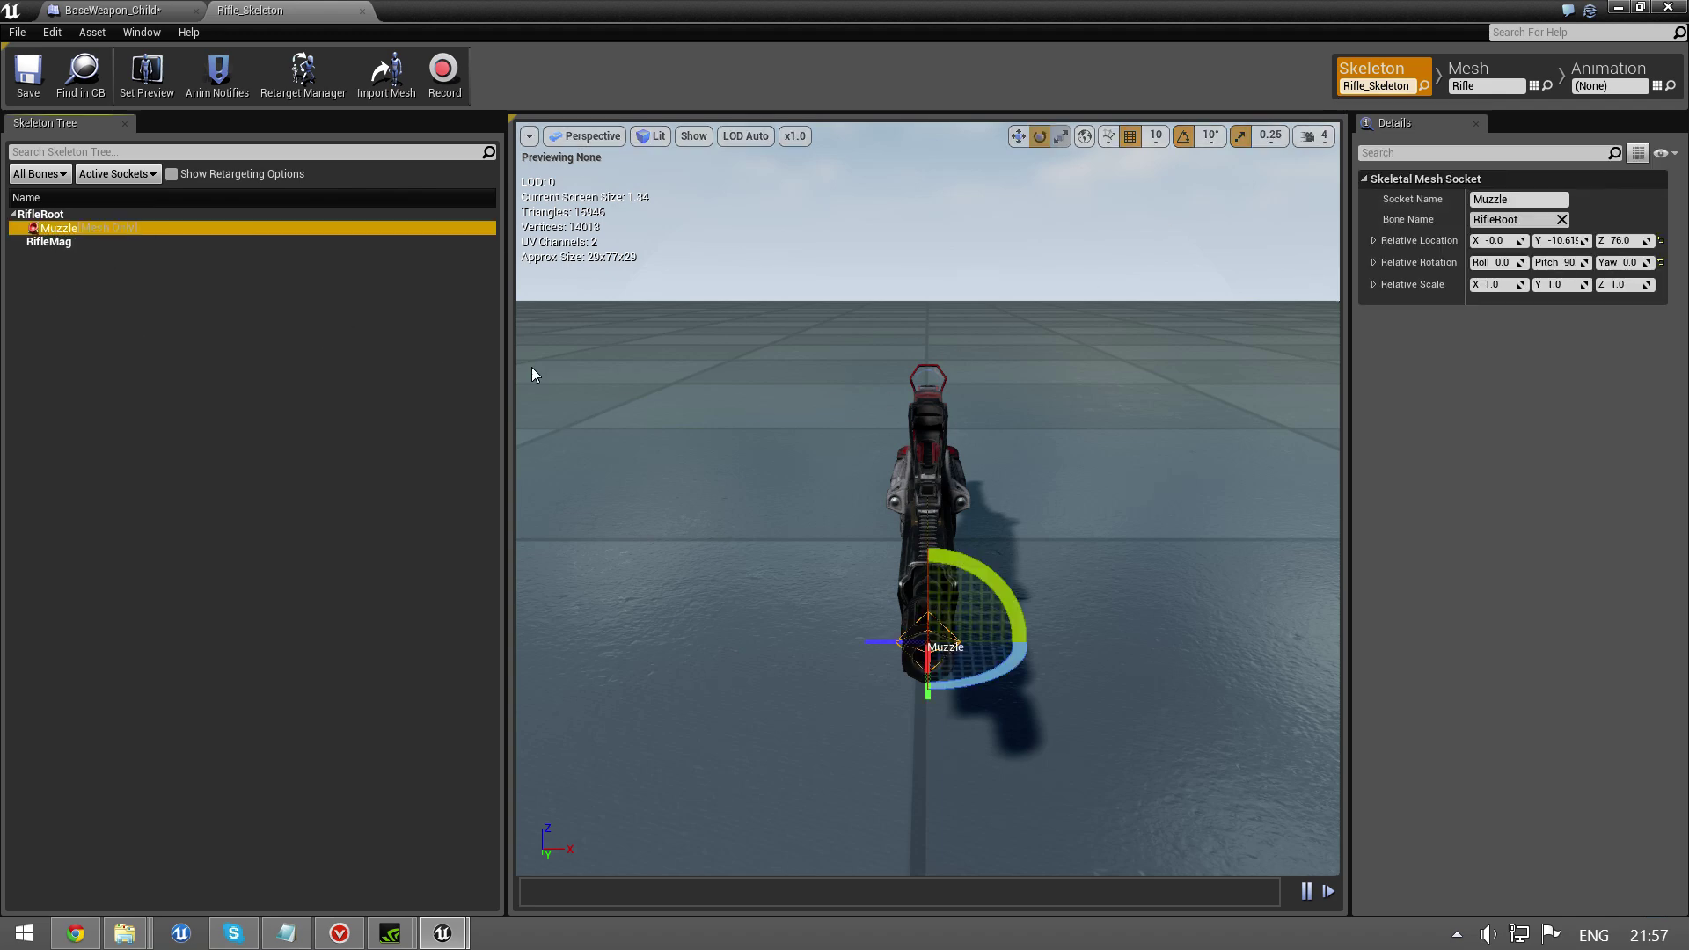
# Step: Examine the Muzzle socket's position and orientation on the Rifle mesh from the side, both up close and with the whole gun in view
pyautogui.moveTo(919, 421); pyautogui.dragTo(703, 302, button='right')
pyautogui.press('d')
pyautogui.press('w')
pyautogui.press('w')
pyautogui.press('a')
pyautogui.press('d')
pyautogui.press('d')
pyautogui.press('a')
pyautogui.press('d')
pyautogui.press('a')
pyautogui.press('d')
pyautogui.press('a')
pyautogui.press('d')
pyautogui.moveTo(774, 764); pyautogui.dragTo(757, 763, button='right')
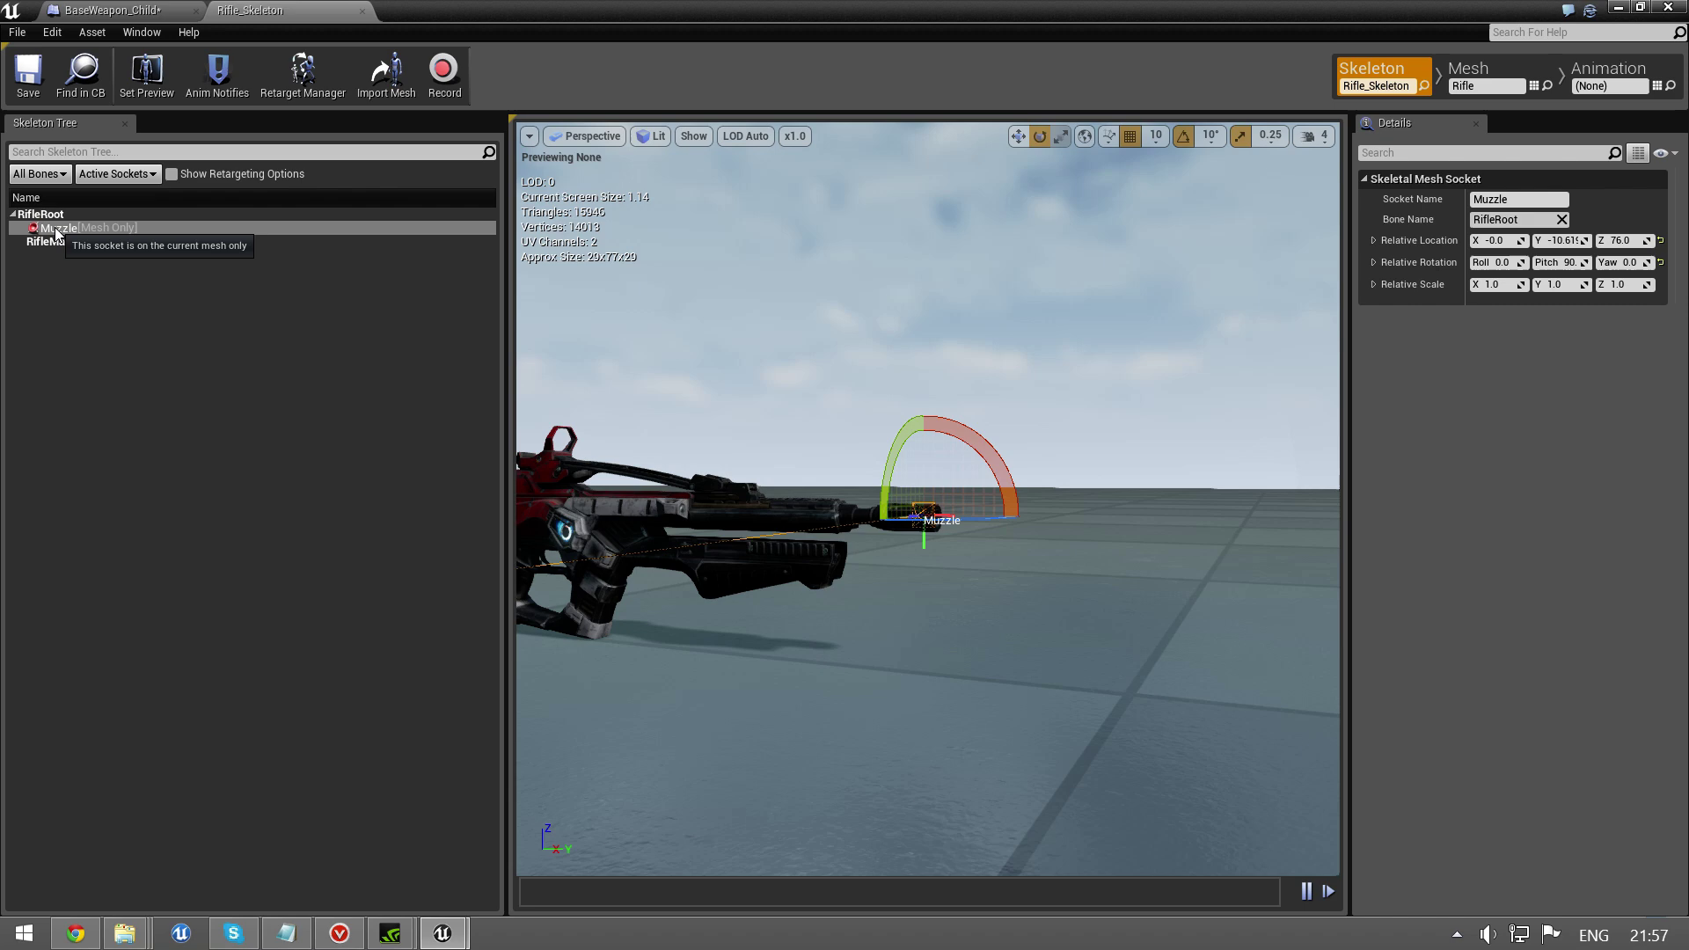
pyautogui.moveTo(810, 479)
pyautogui.mouseDown(button='right')
pyautogui.moveTo(756, 481)
pyautogui.moveTo(932, 470)
pyautogui.moveTo(765, 501)
pyautogui.moveTo(809, 500)
pyautogui.mouseUp(button='right')
pyautogui.moveTo(695, 500); pyautogui.dragTo(792, 494)
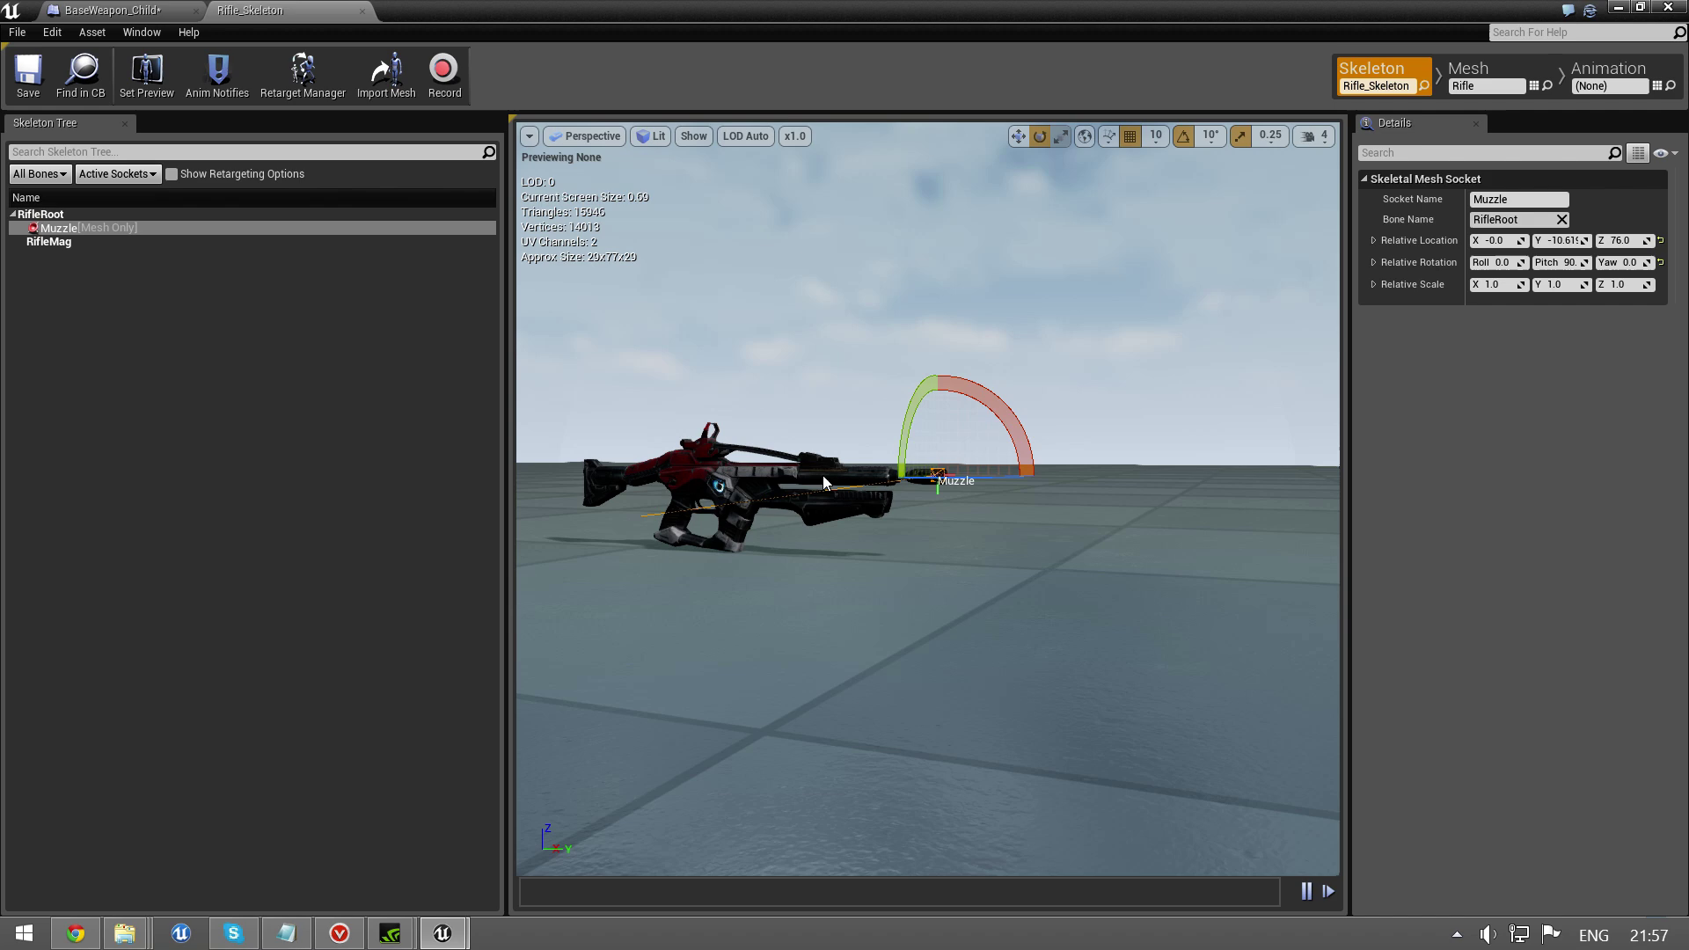
pyautogui.moveTo(1608, 10)
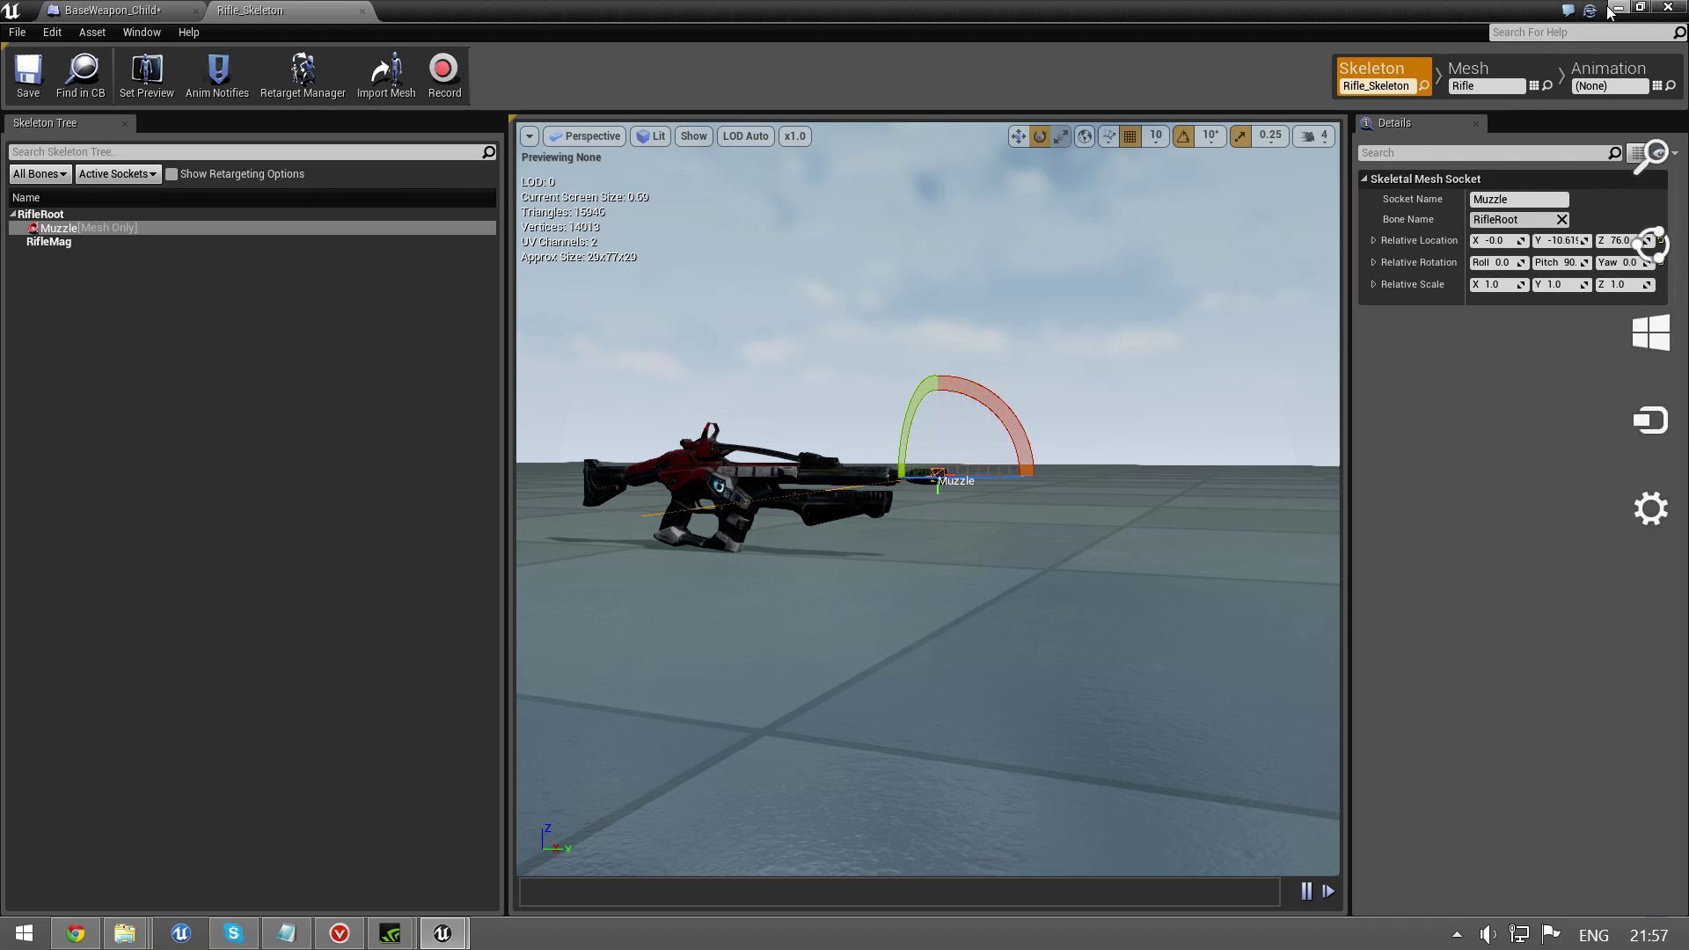
# Step: Return to the BaseWeapon_Child blueprint, compile it and save it
pyautogui.click(112, 11)
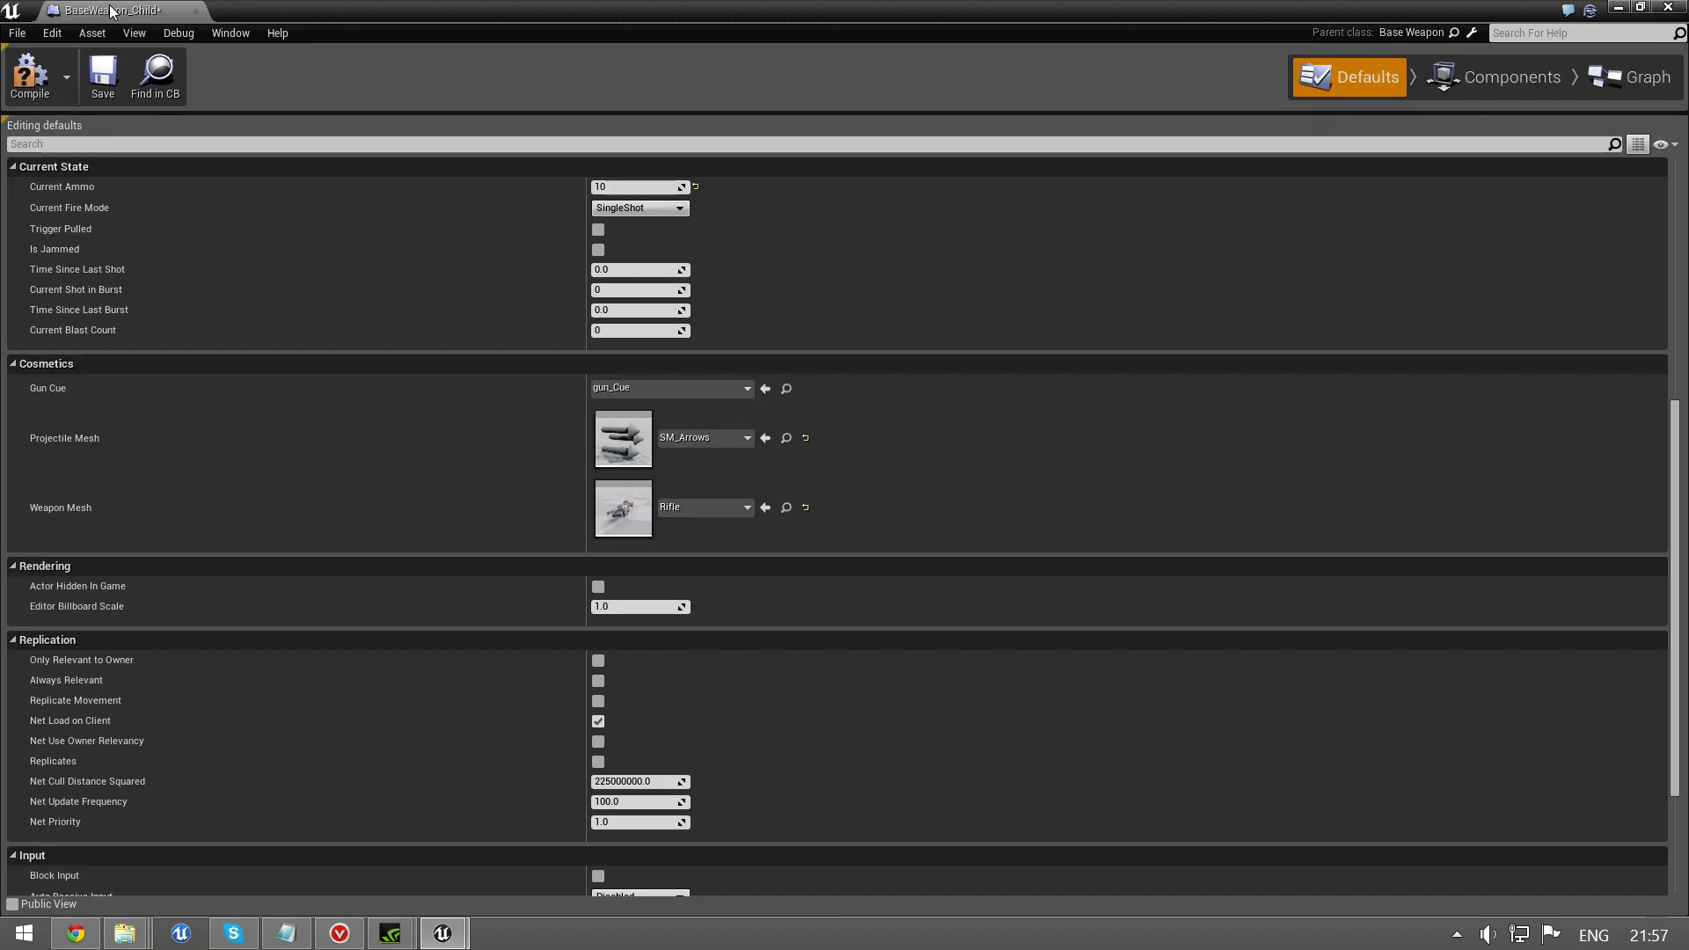
pyautogui.scroll(-3, 471, 468)
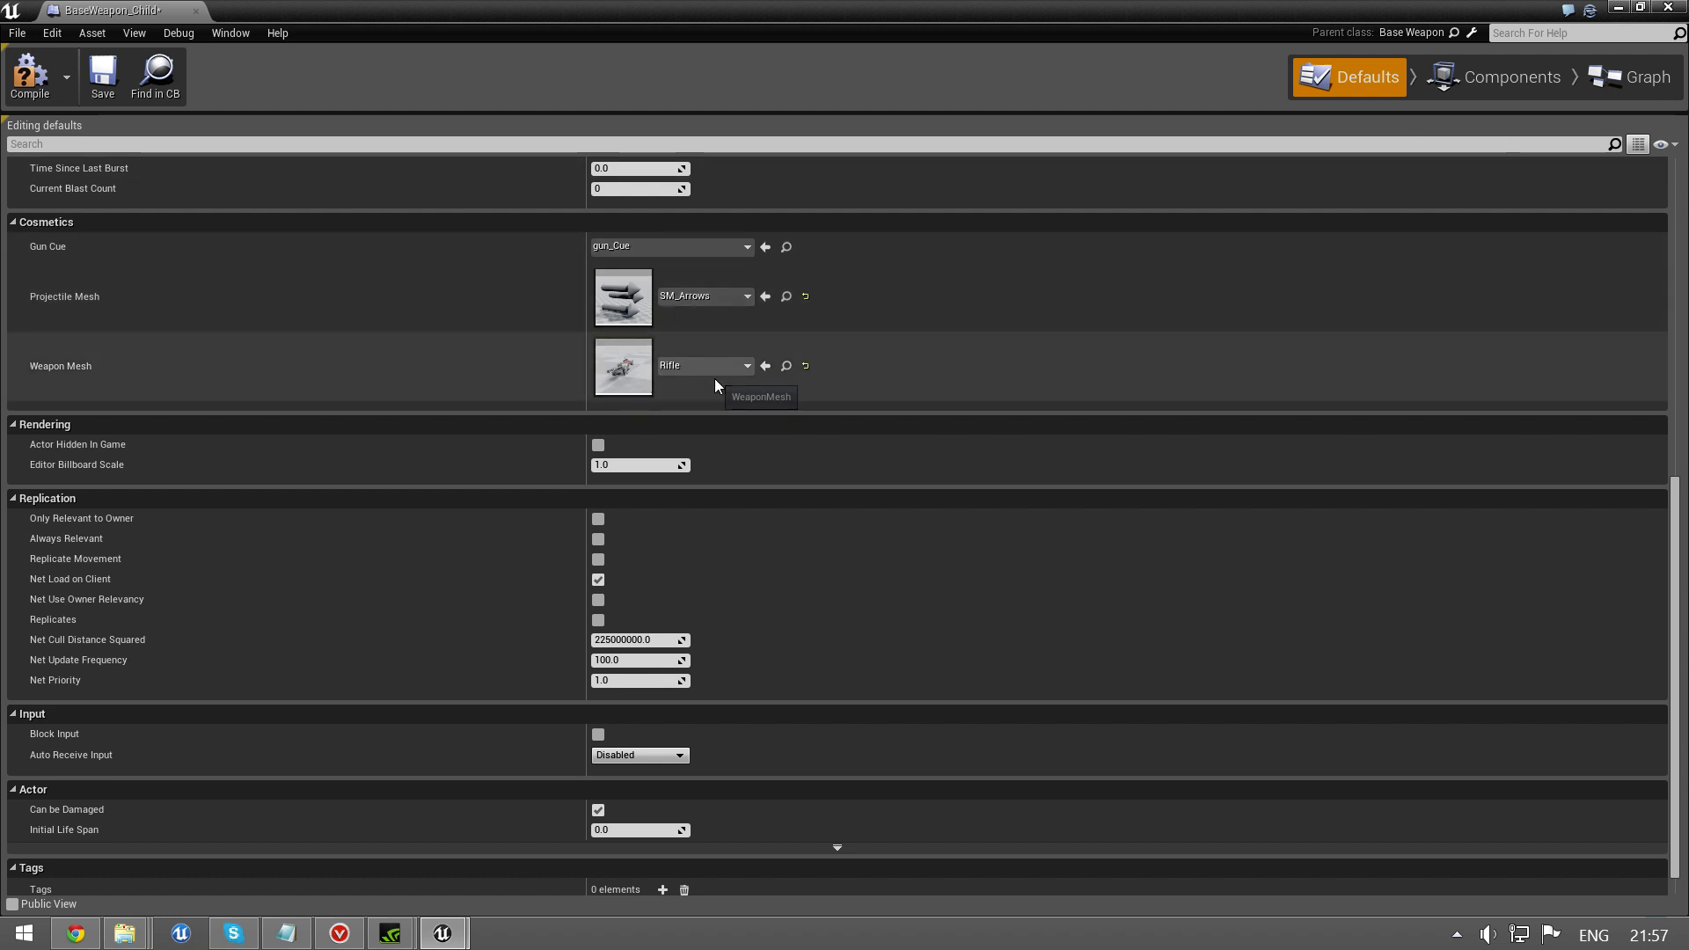
pyautogui.click(29, 75)
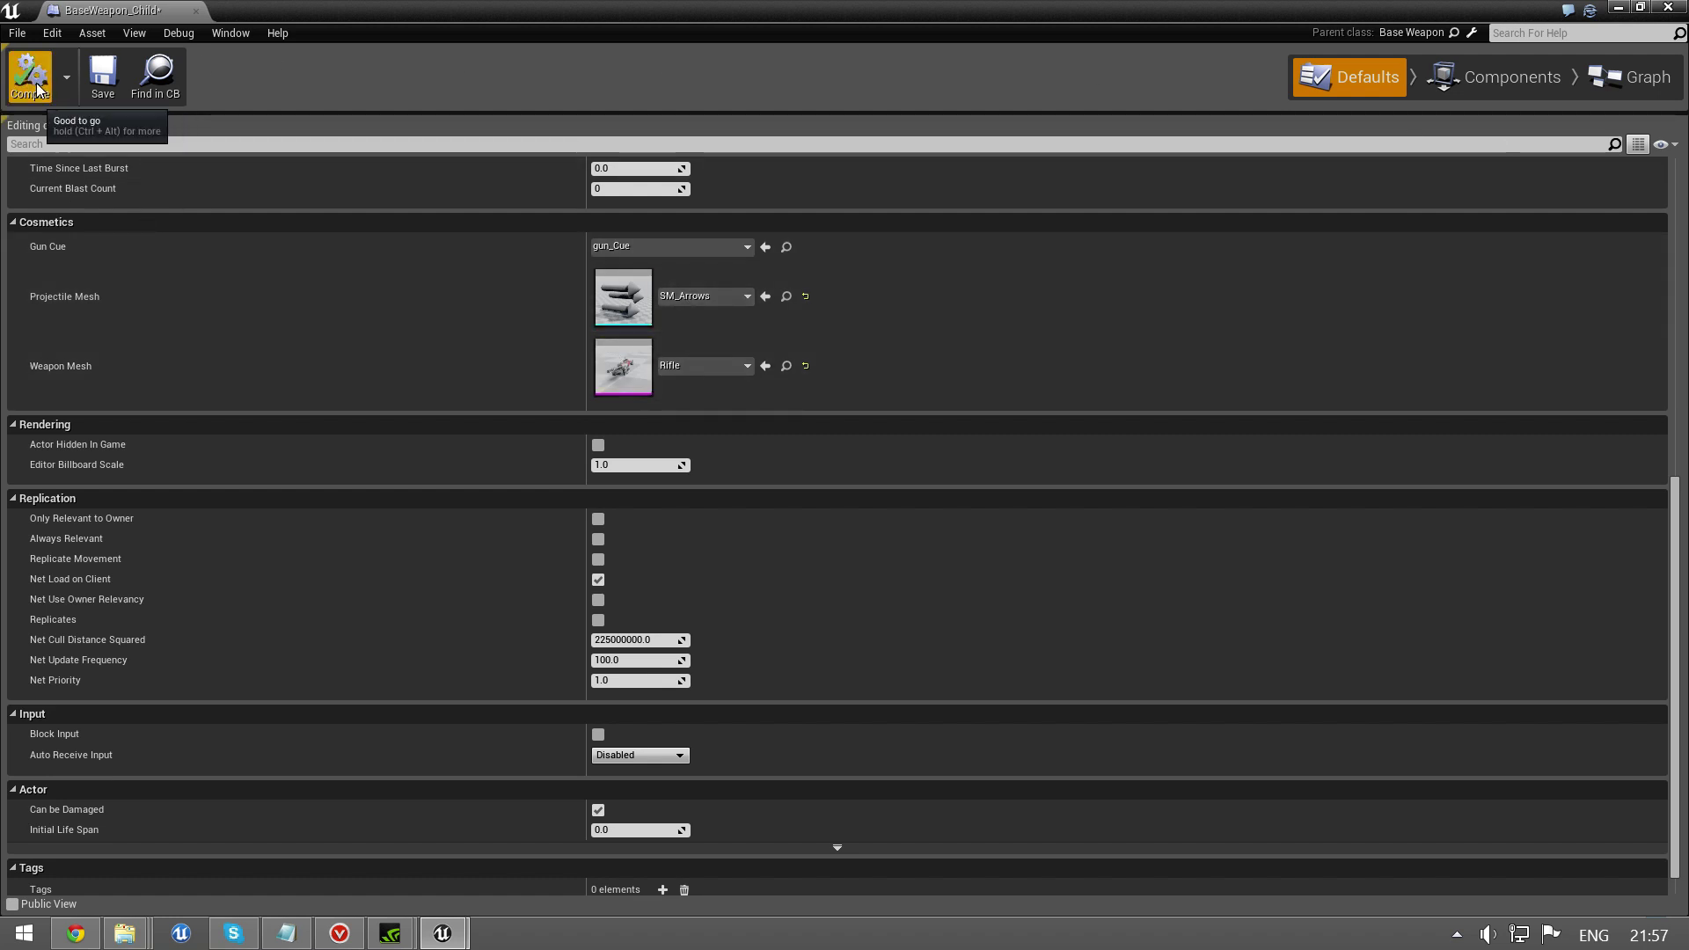
pyautogui.click(113, 85)
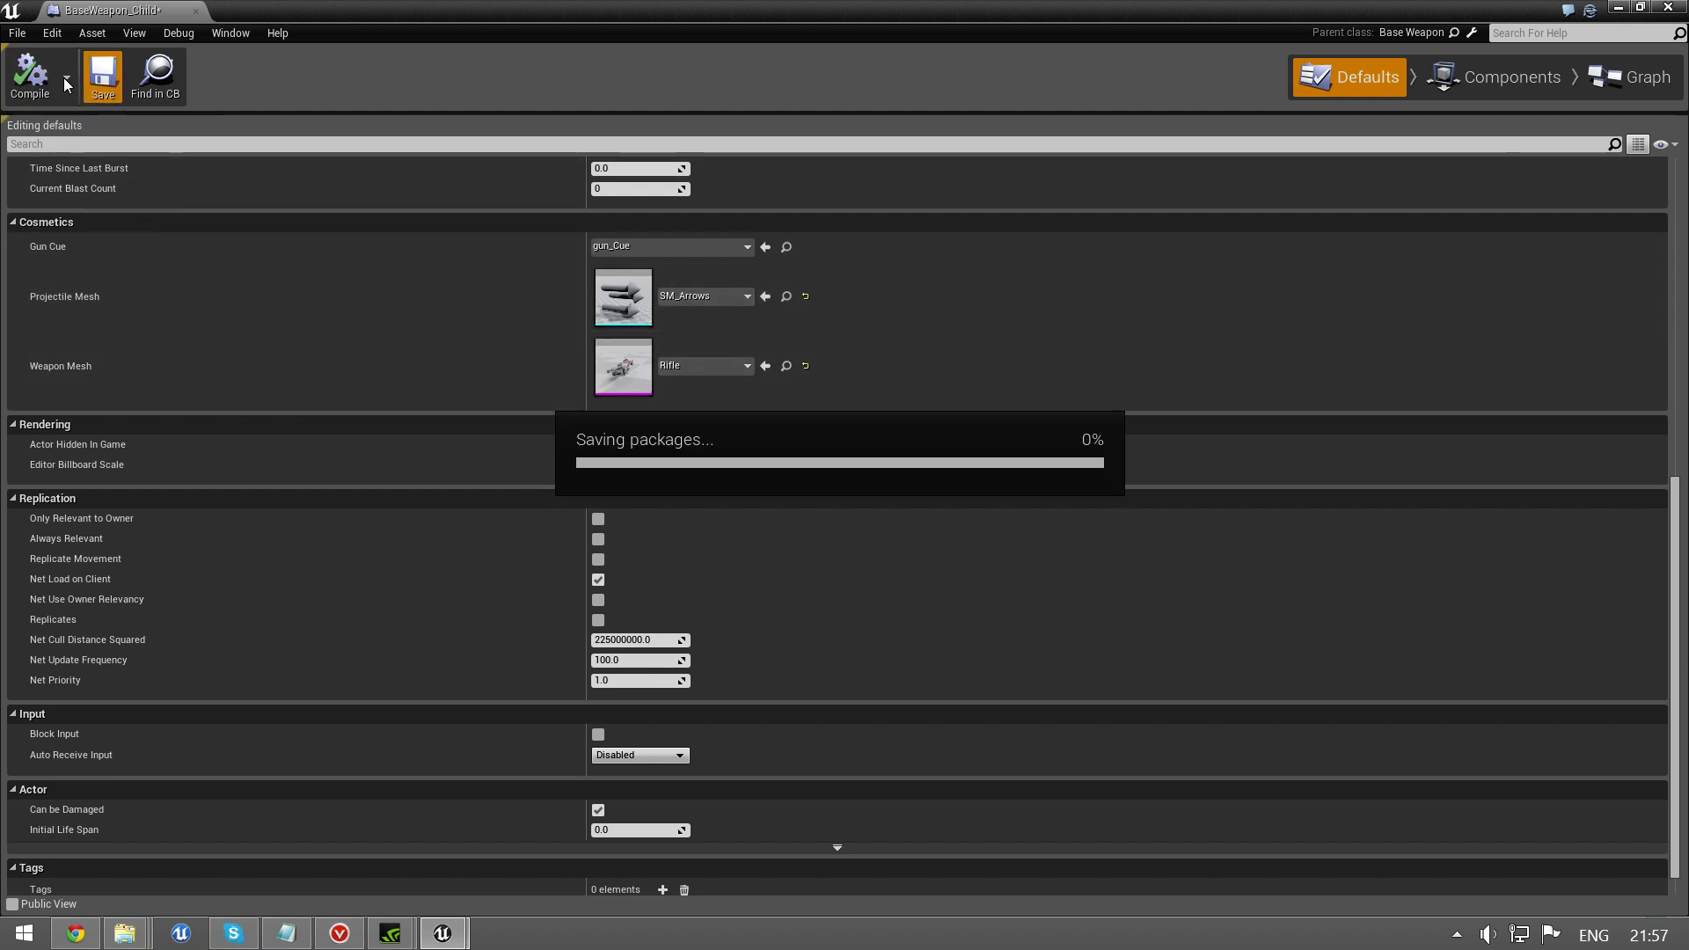
# Step: Open the MyCharacter blueprint from RealisticBlueprintWeapons/Blueprints and locate the SpawnActor Assault Rifle node in its event graph
pyautogui.click(1623, 8)
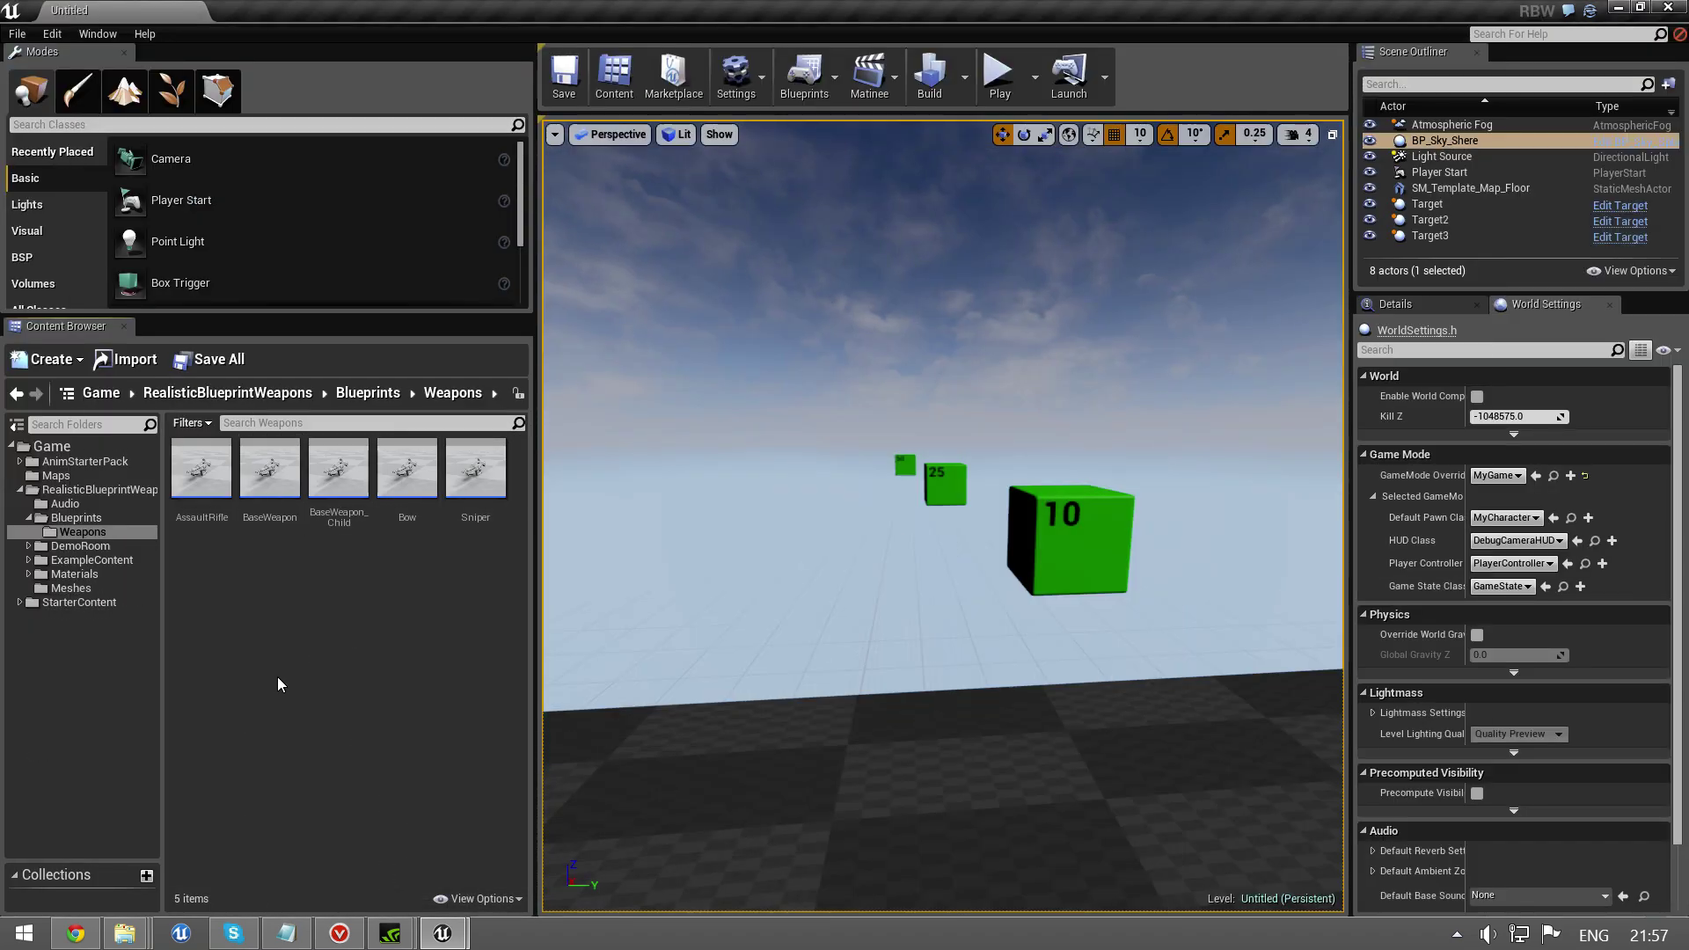
pyautogui.click(81, 493)
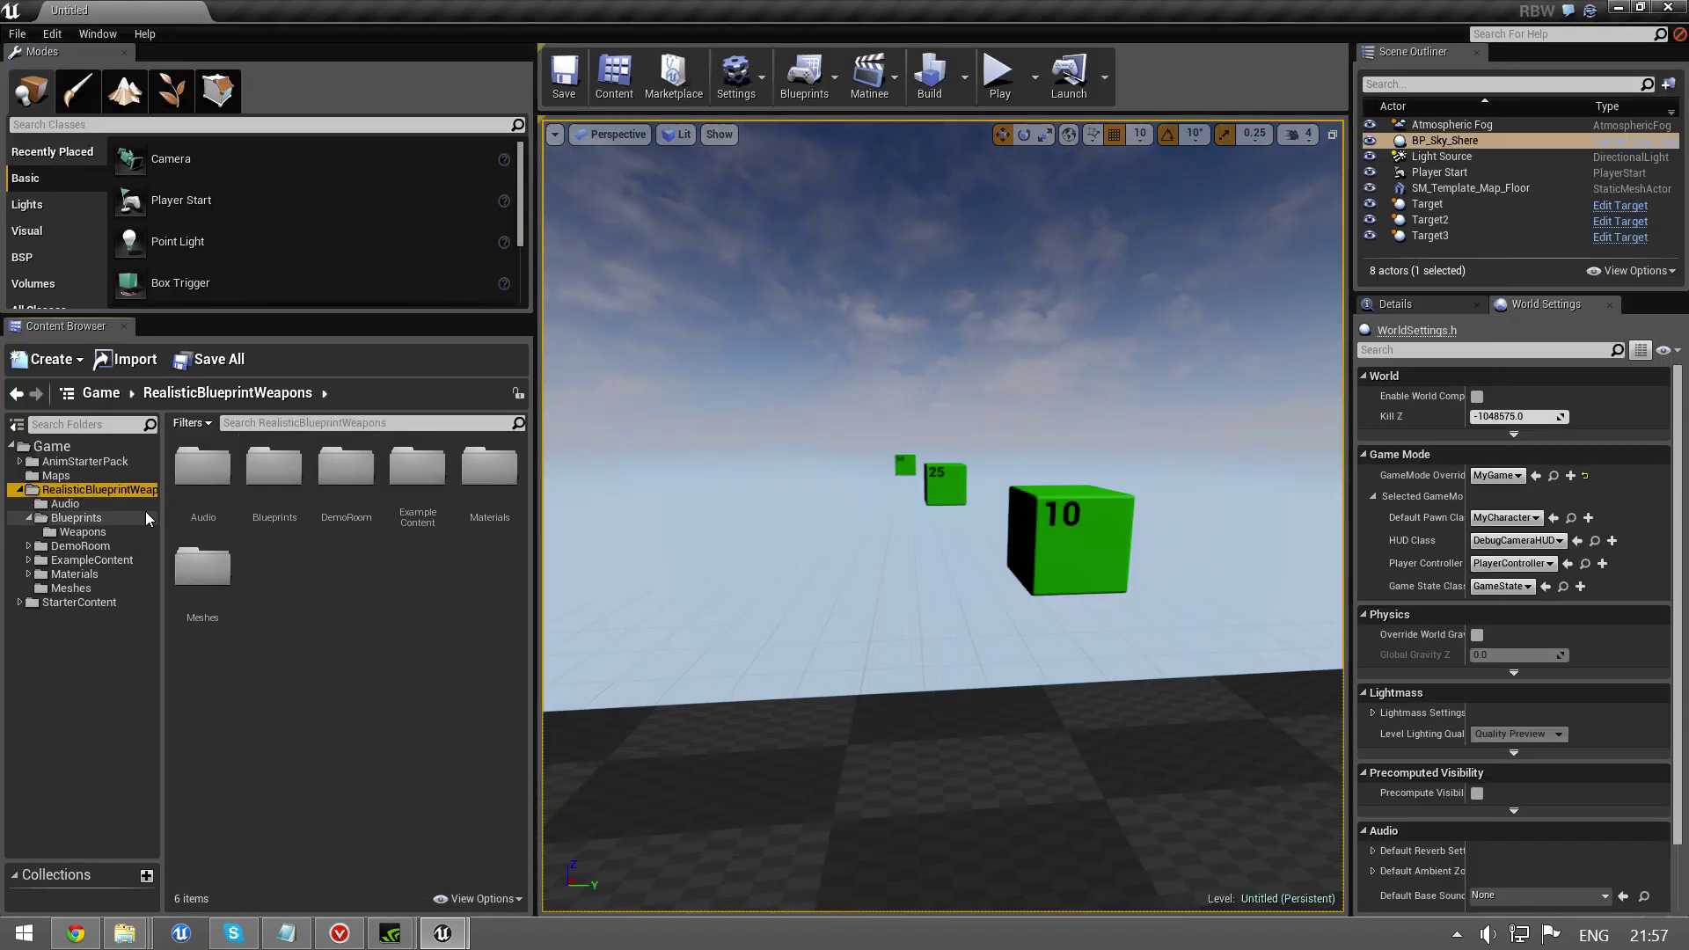
pyautogui.click(104, 516)
pyautogui.doubleClick(348, 468)
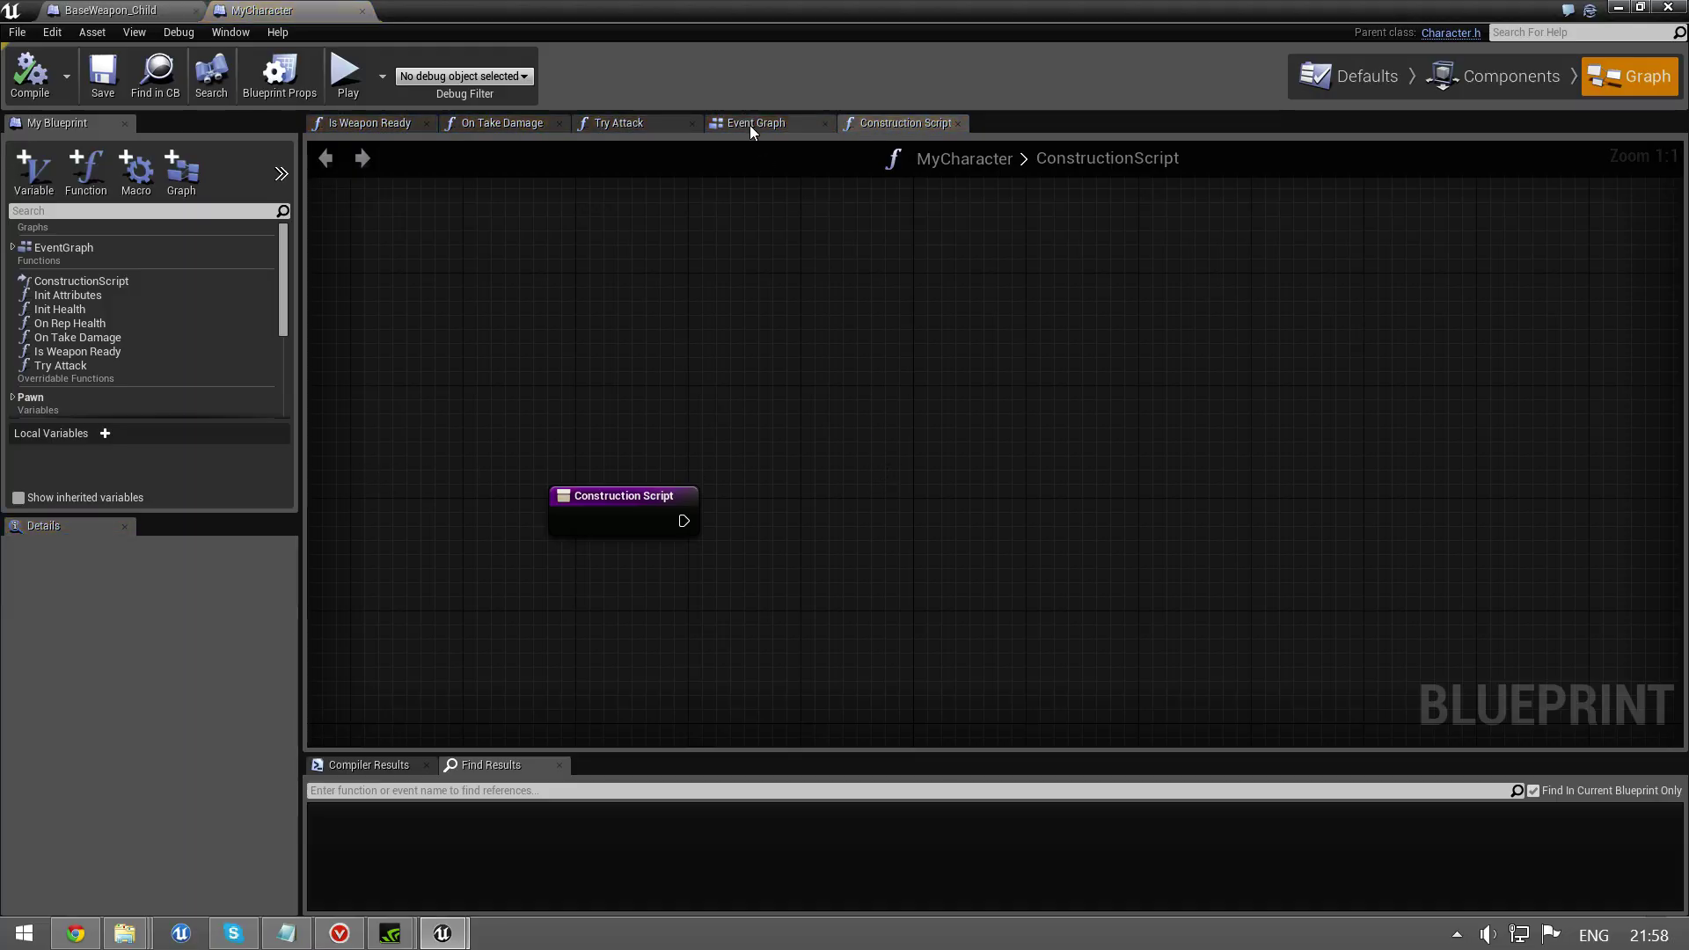
pyautogui.click(749, 125)
pyautogui.scroll(-5, 894, 262)
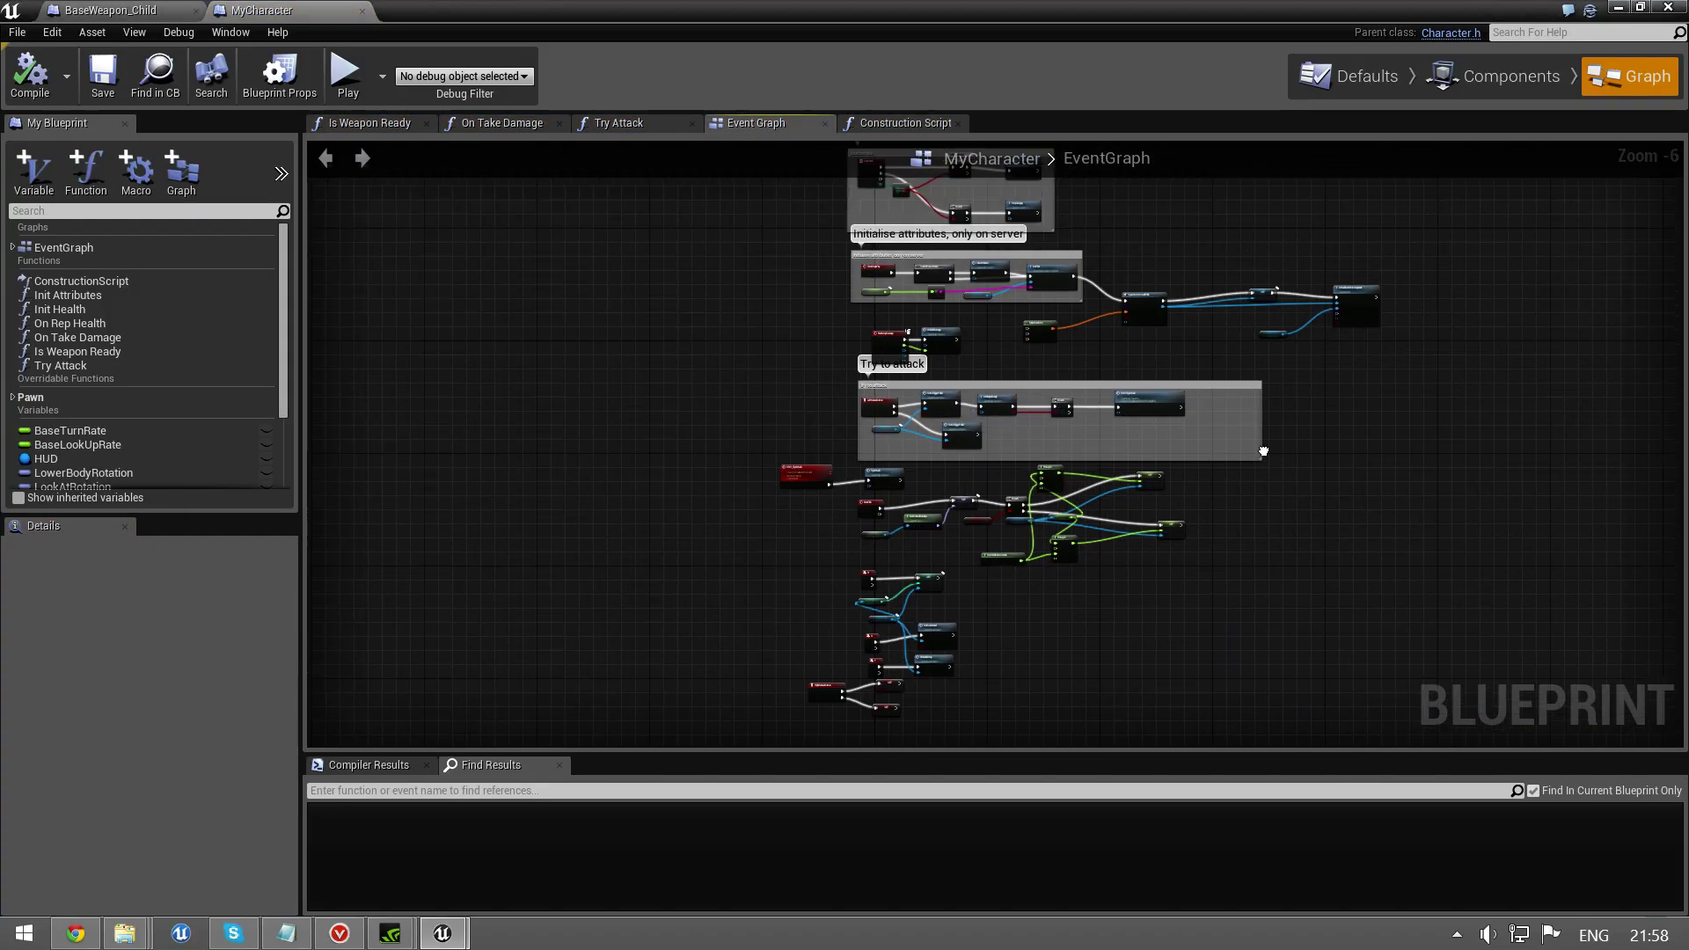
pyautogui.scroll(6, 1162, 369)
pyautogui.moveTo(900, 508); pyautogui.dragTo(1157, 433, button='right')
pyautogui.click(894, 350)
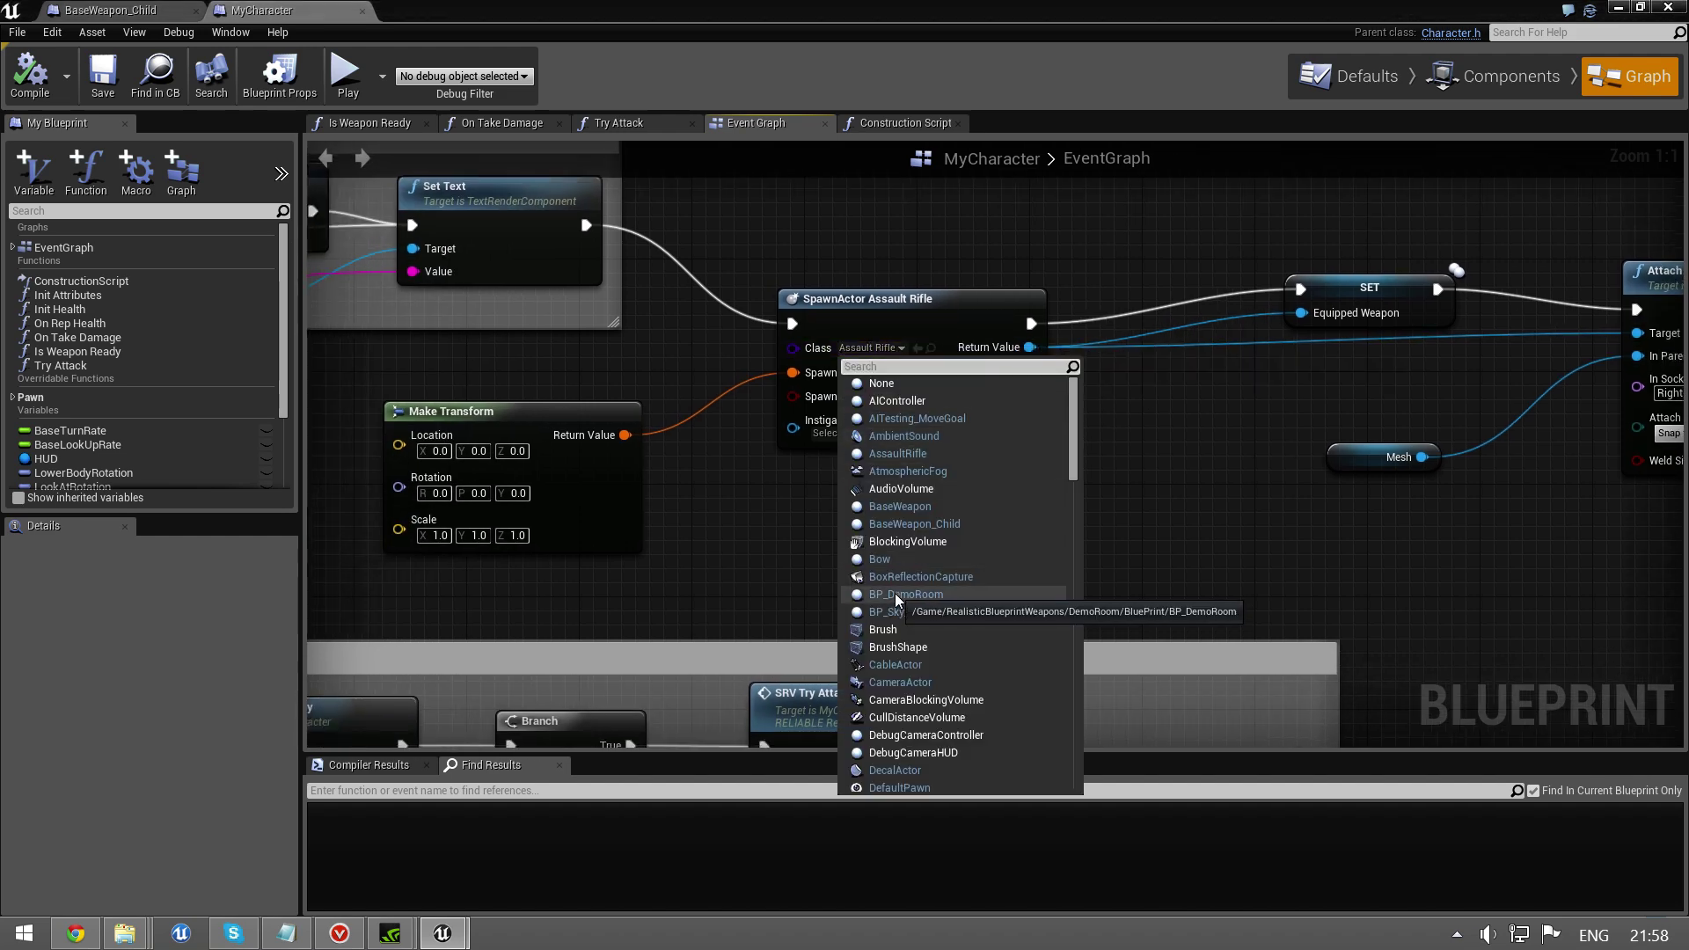
pyautogui.write('long')
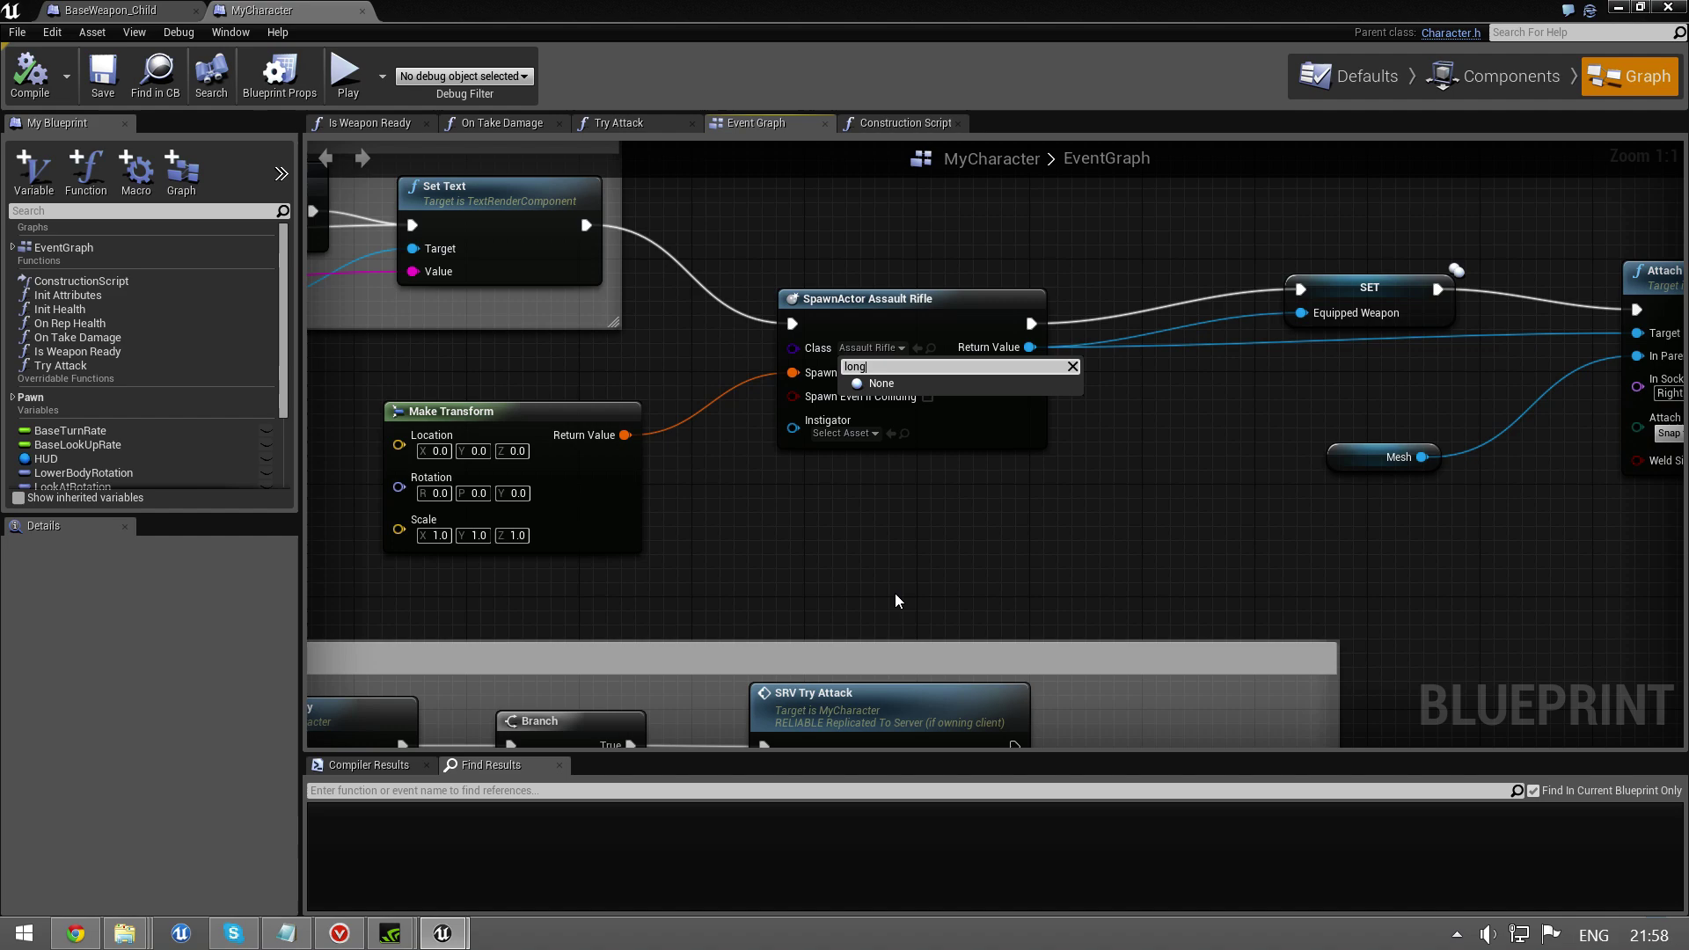
pyautogui.click(77, 9)
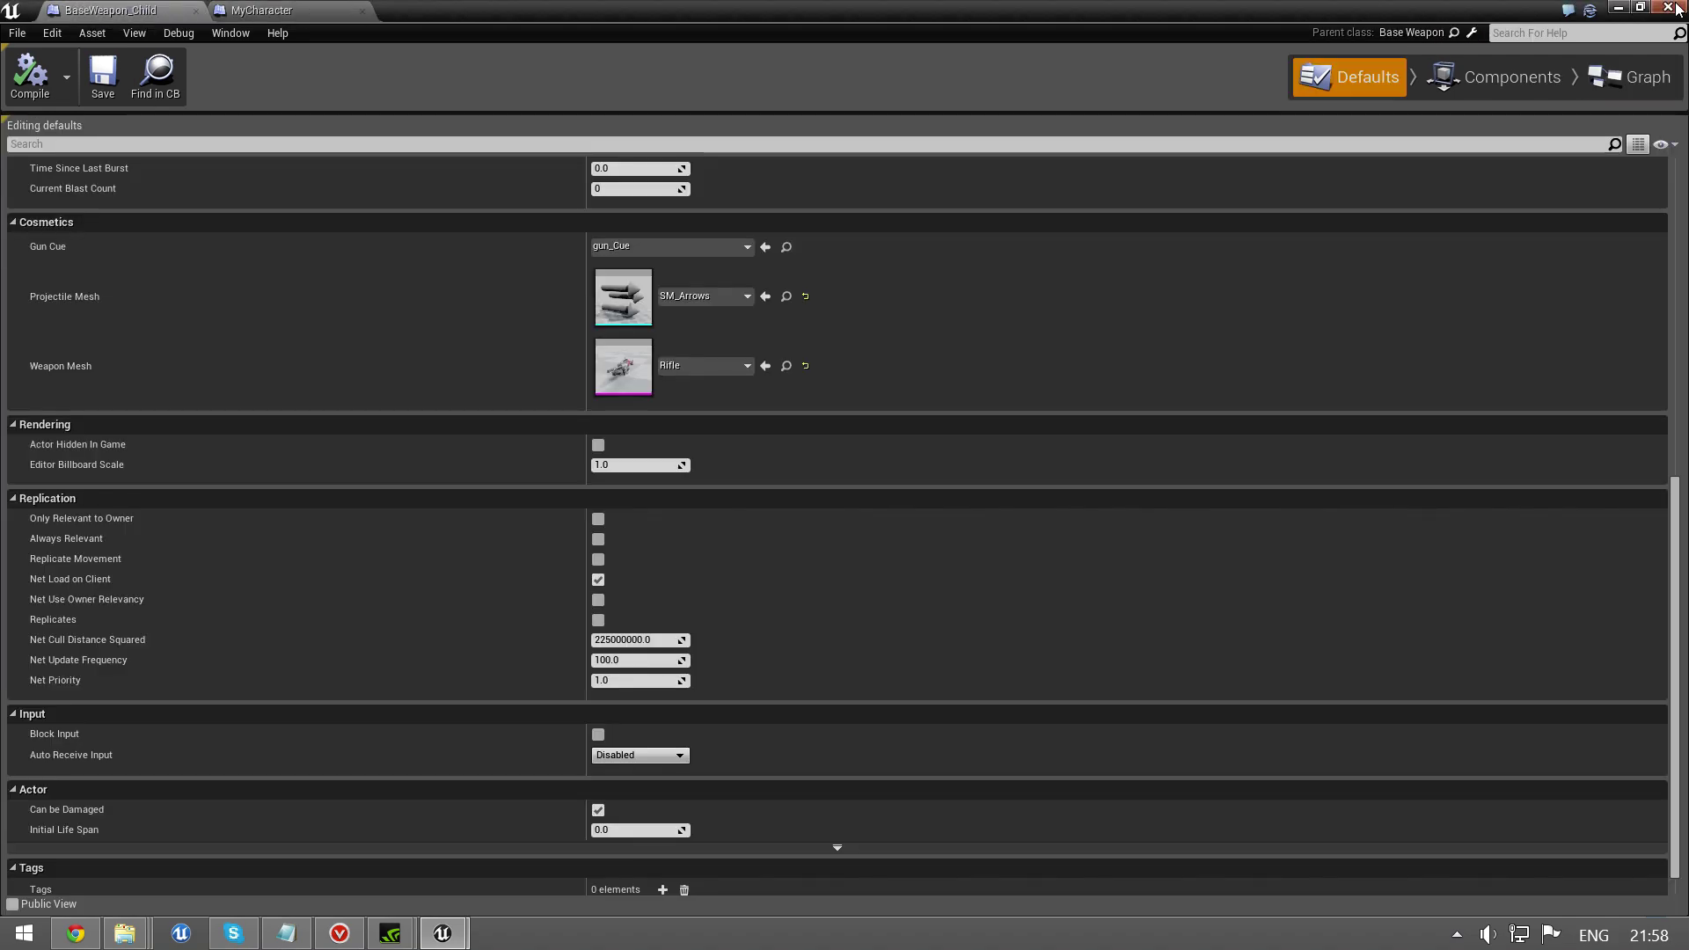
# Step: Rename the BaseWeapon_Child blueprint in the Weapons folder as Longbow
pyautogui.click(1614, 8)
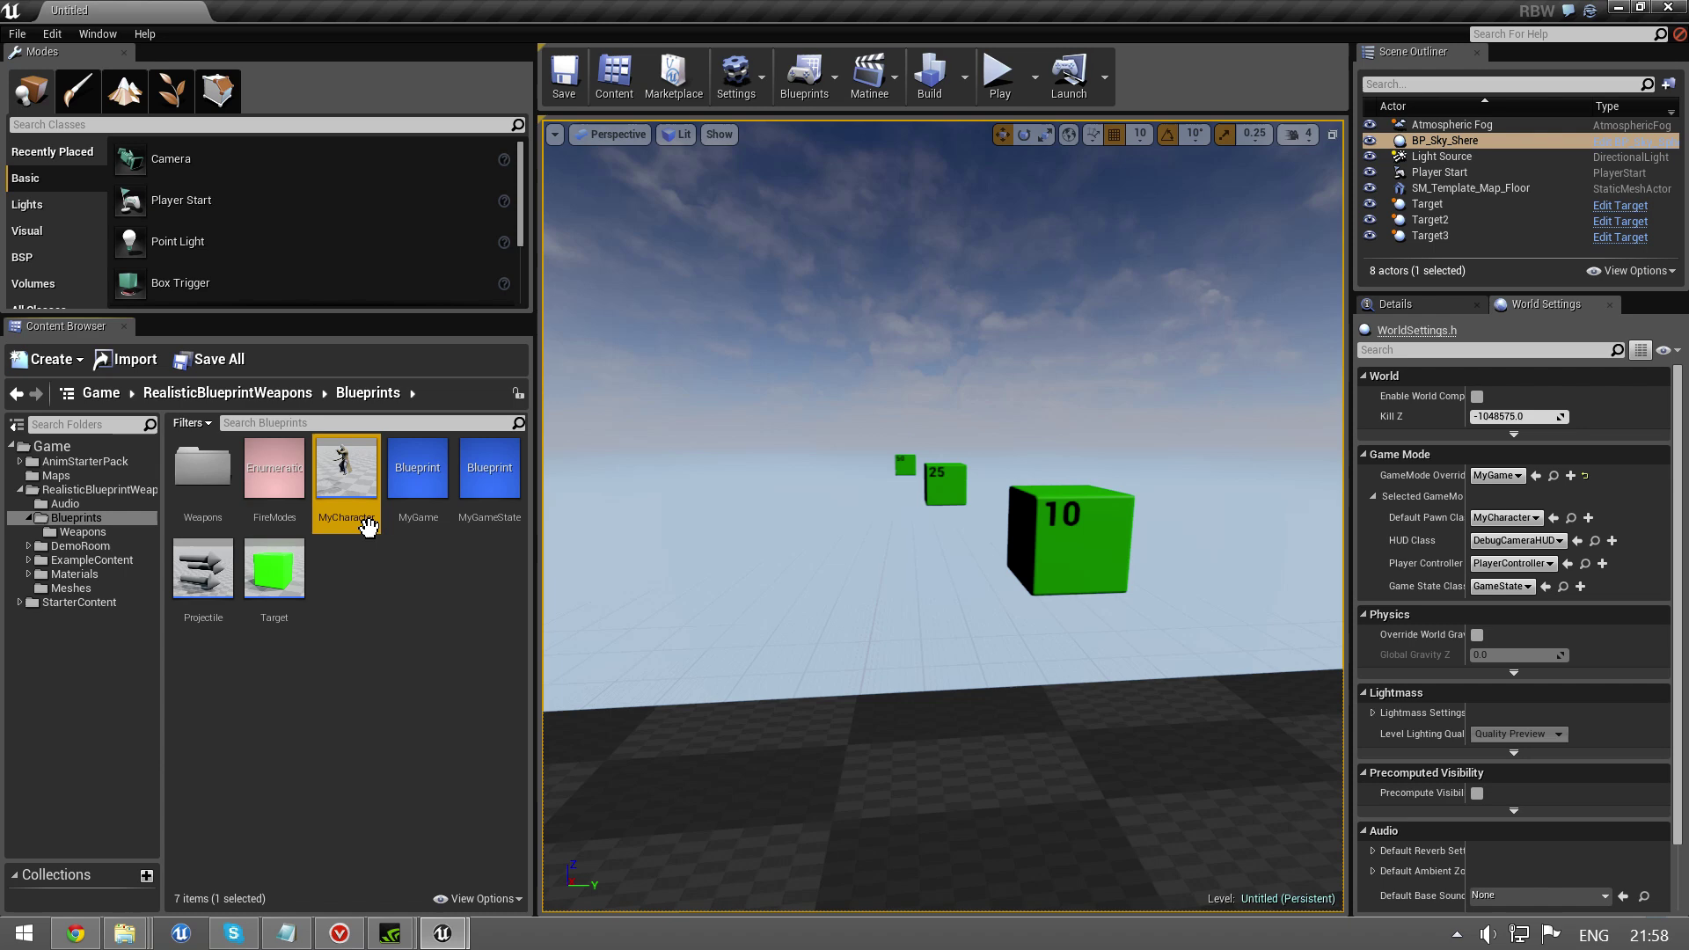
pyautogui.doubleClick(222, 475)
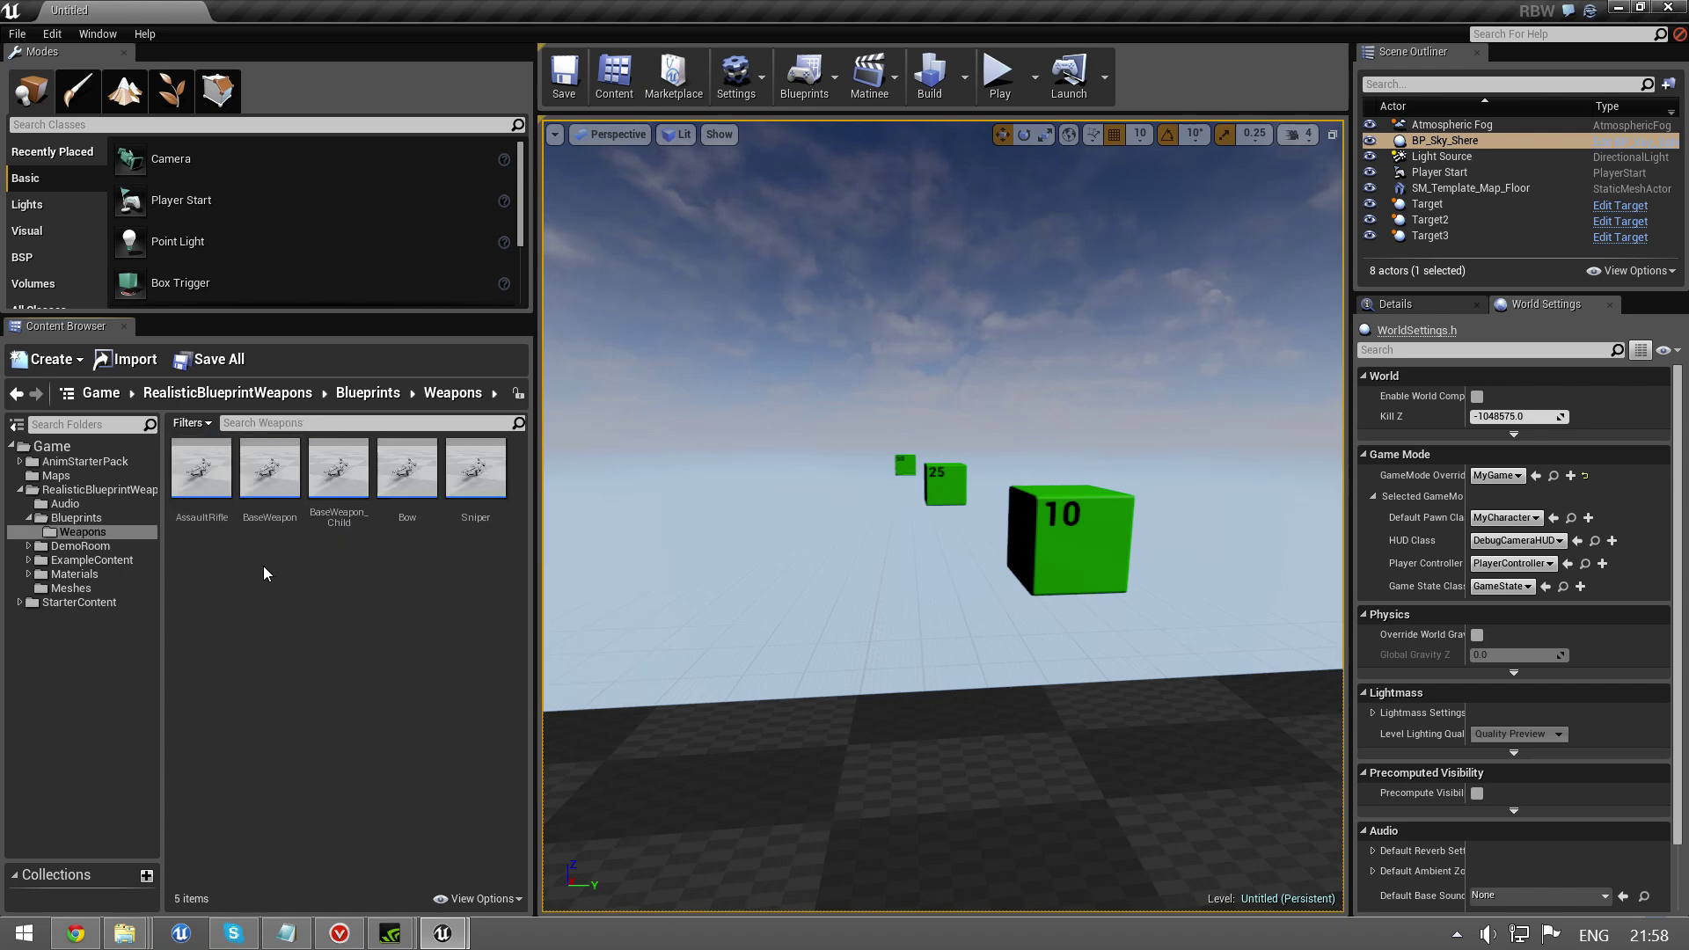
pyautogui.click(338, 510)
pyautogui.press('F2')
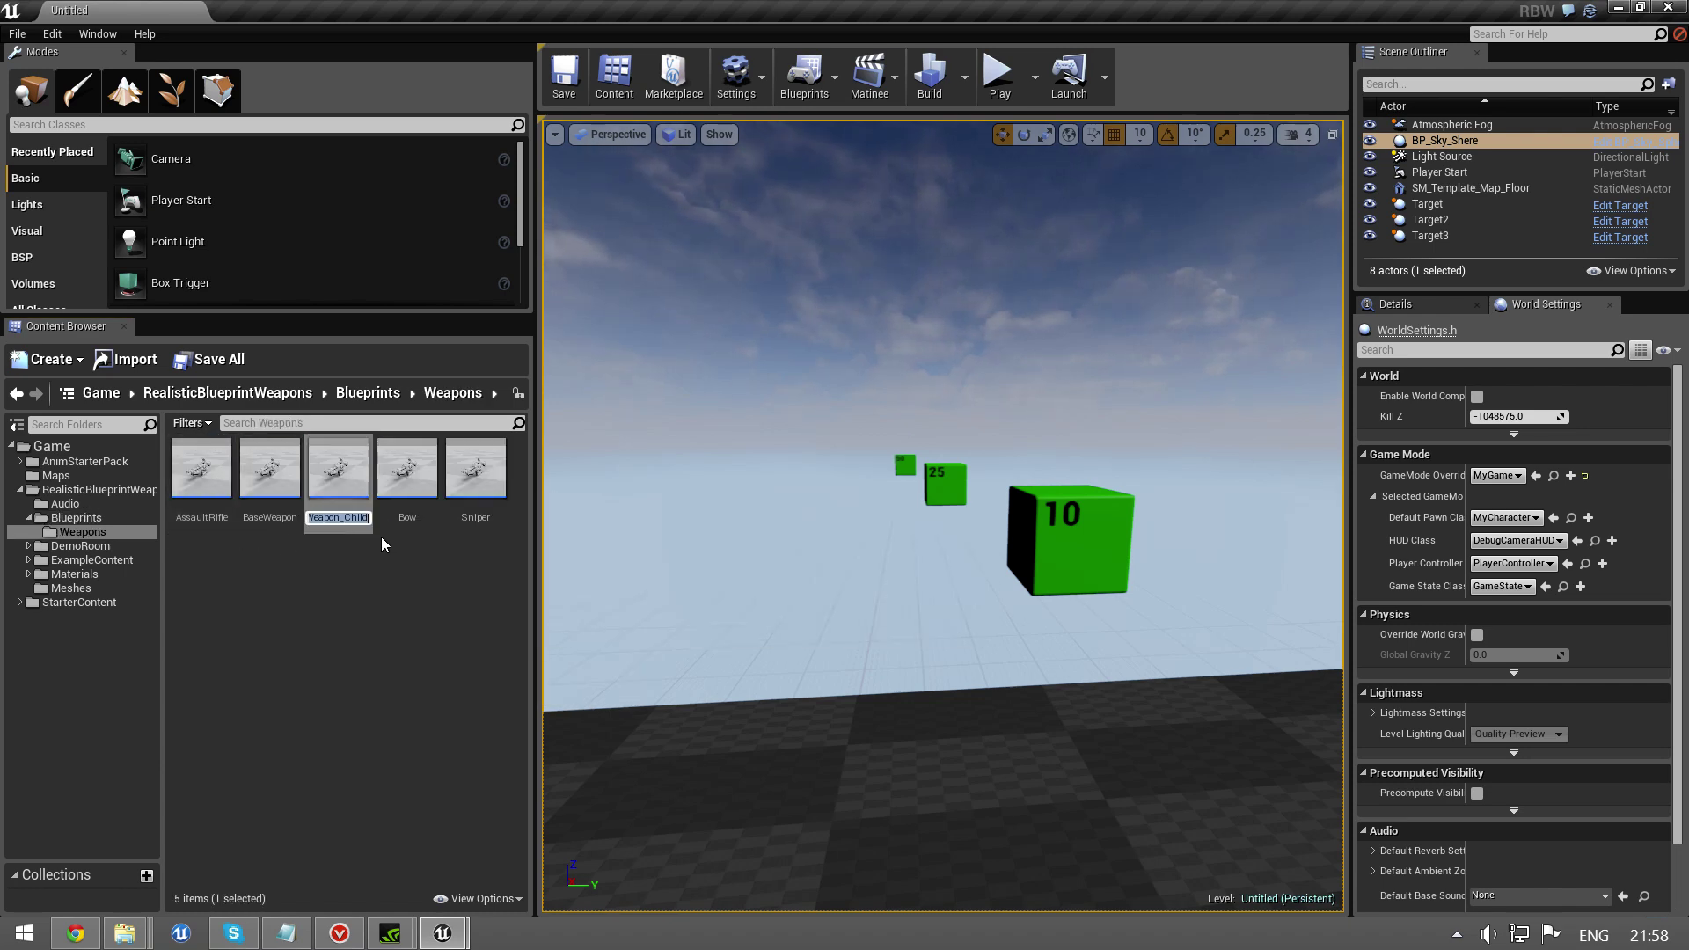
pyautogui.write('Lo')
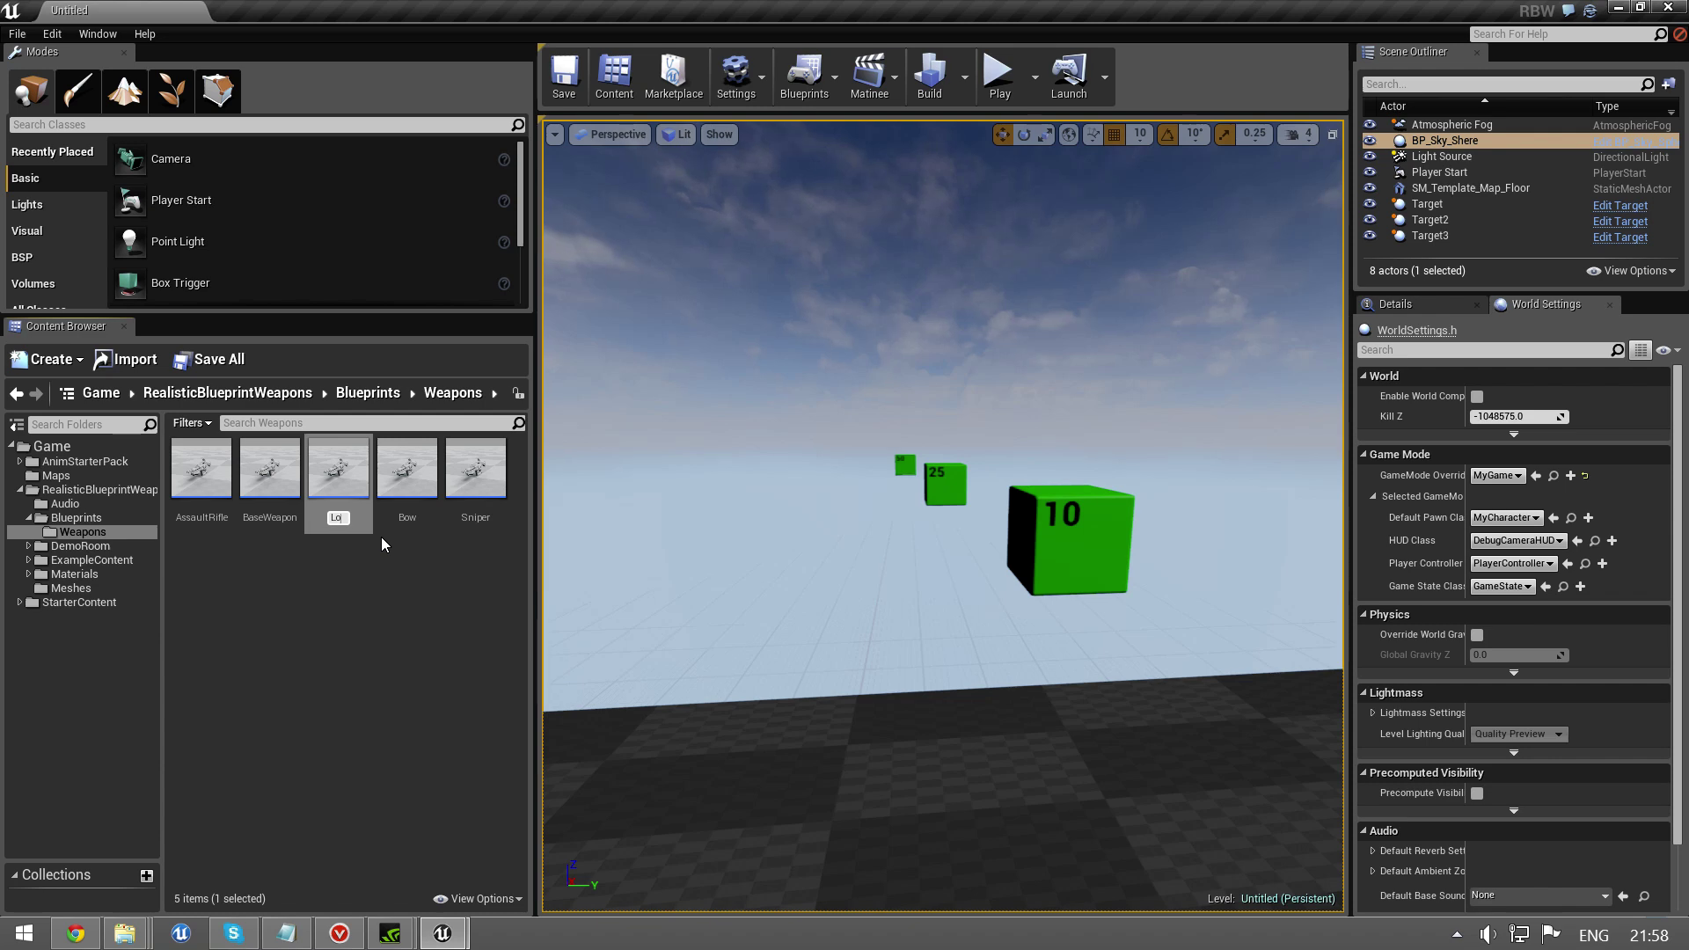
pyautogui.write('ngbow')
pyautogui.press('Return')
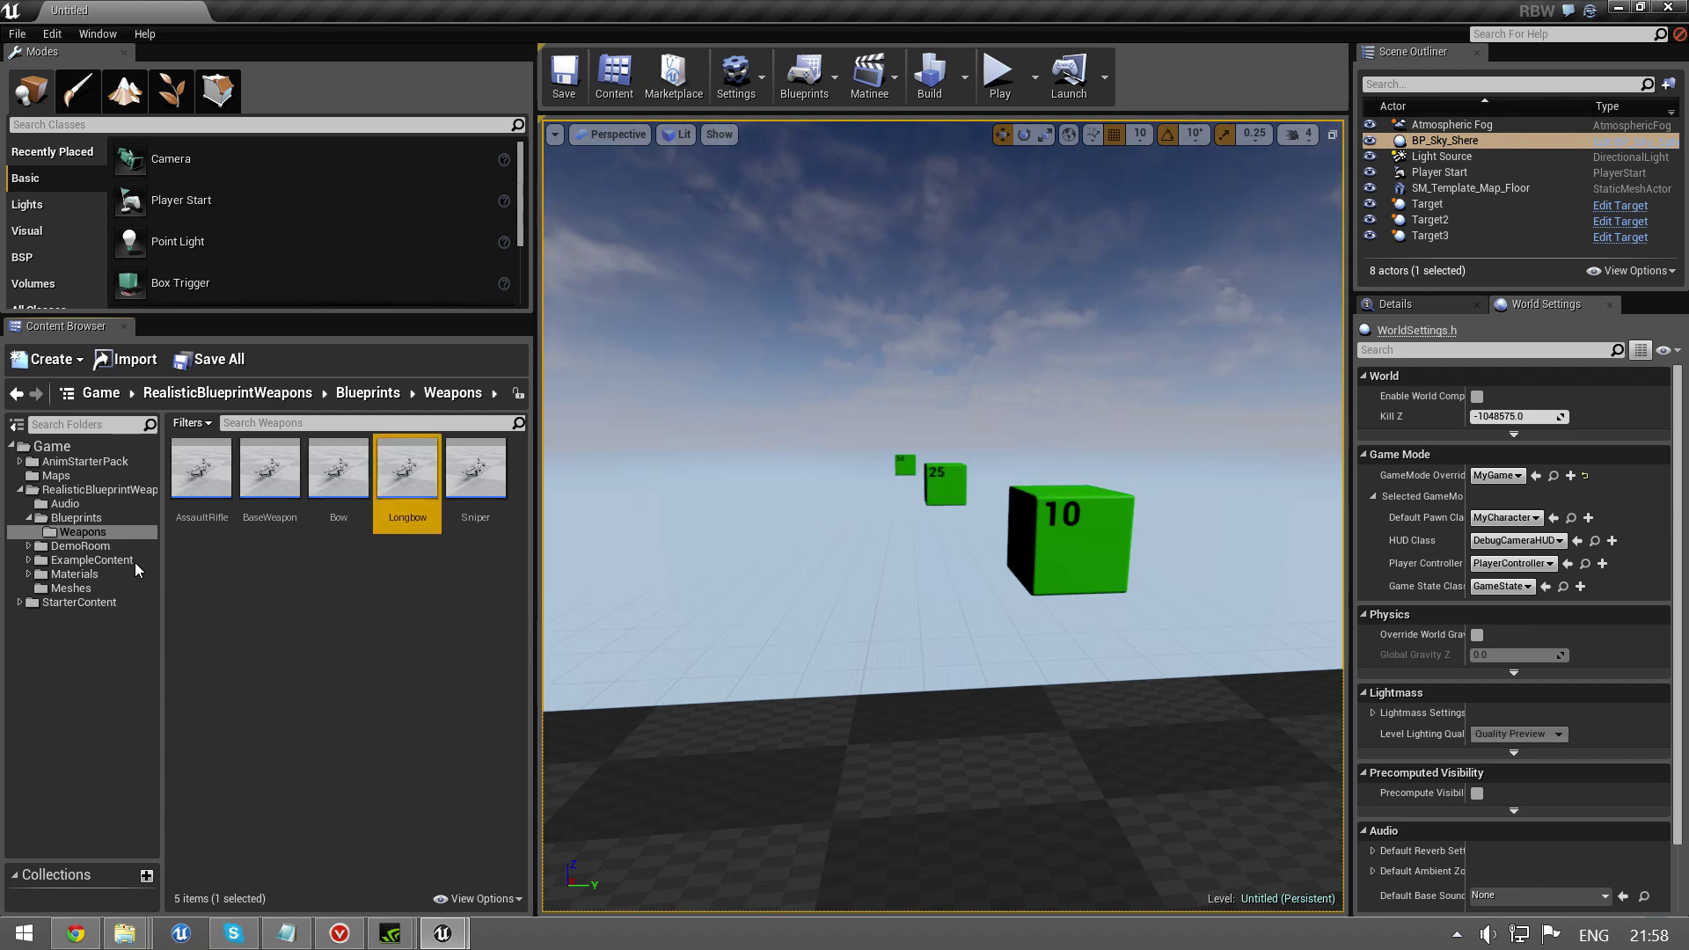
# Step: In MyCharacter's event graph, set the SpawnActor class to Longbow and reconnect its Return Value to Equipped Weapon and the Attach node's Target
pyautogui.click(63, 518)
pyautogui.doubleClick(346, 480)
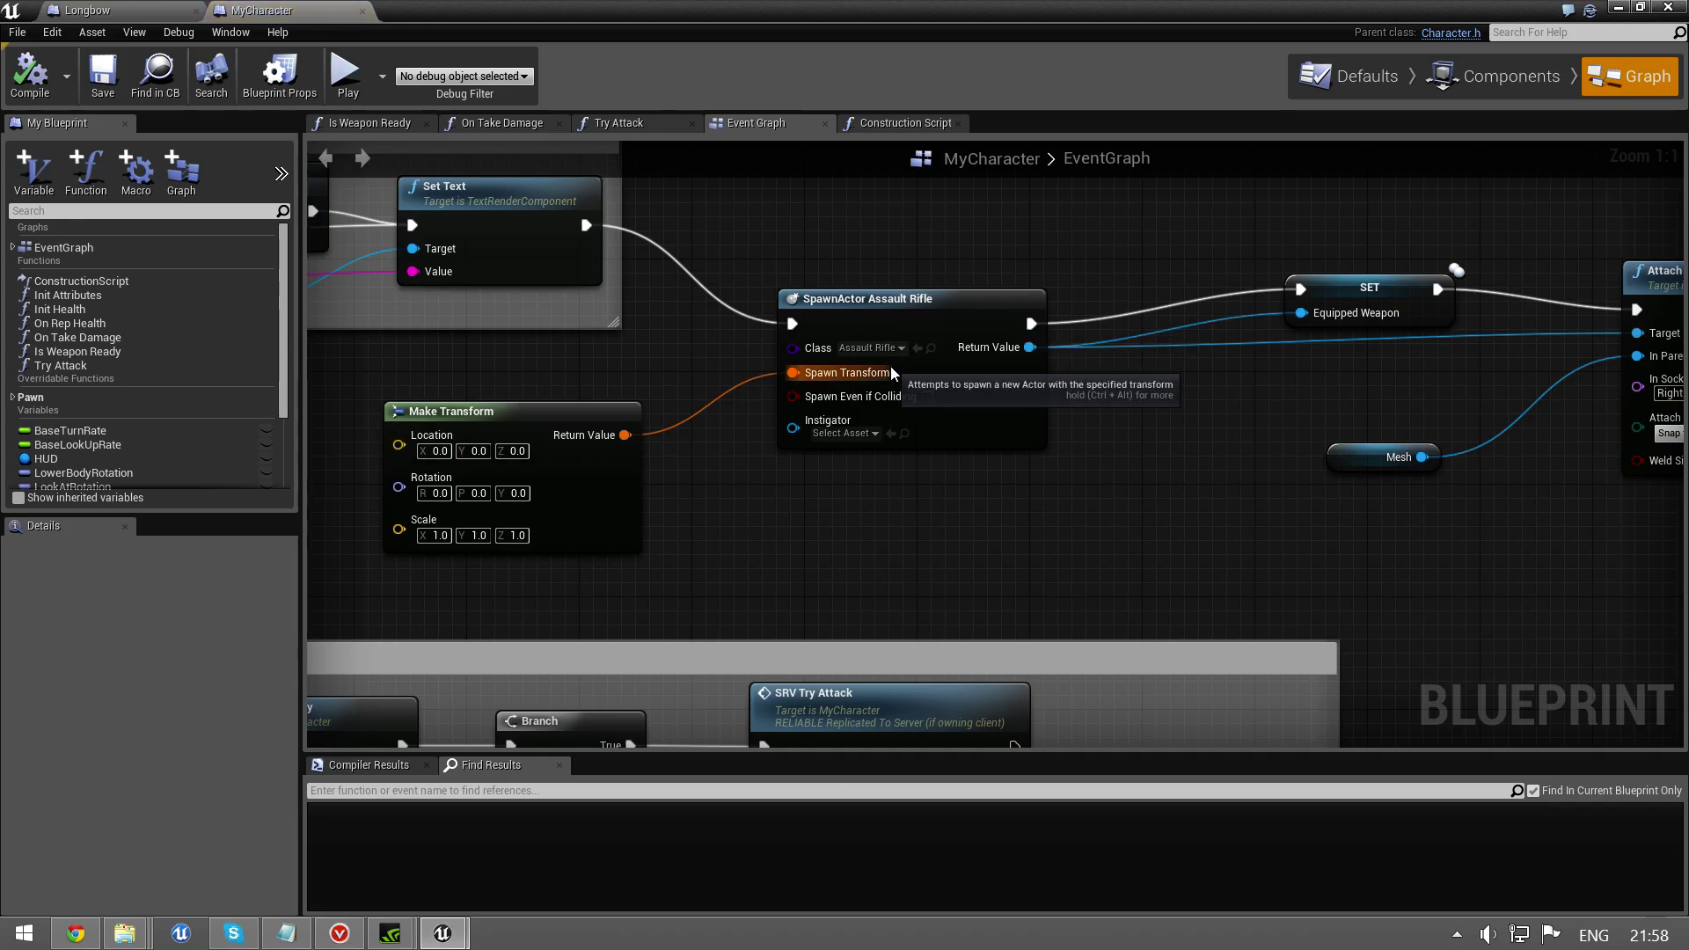
pyautogui.click(894, 350)
pyautogui.write('long')
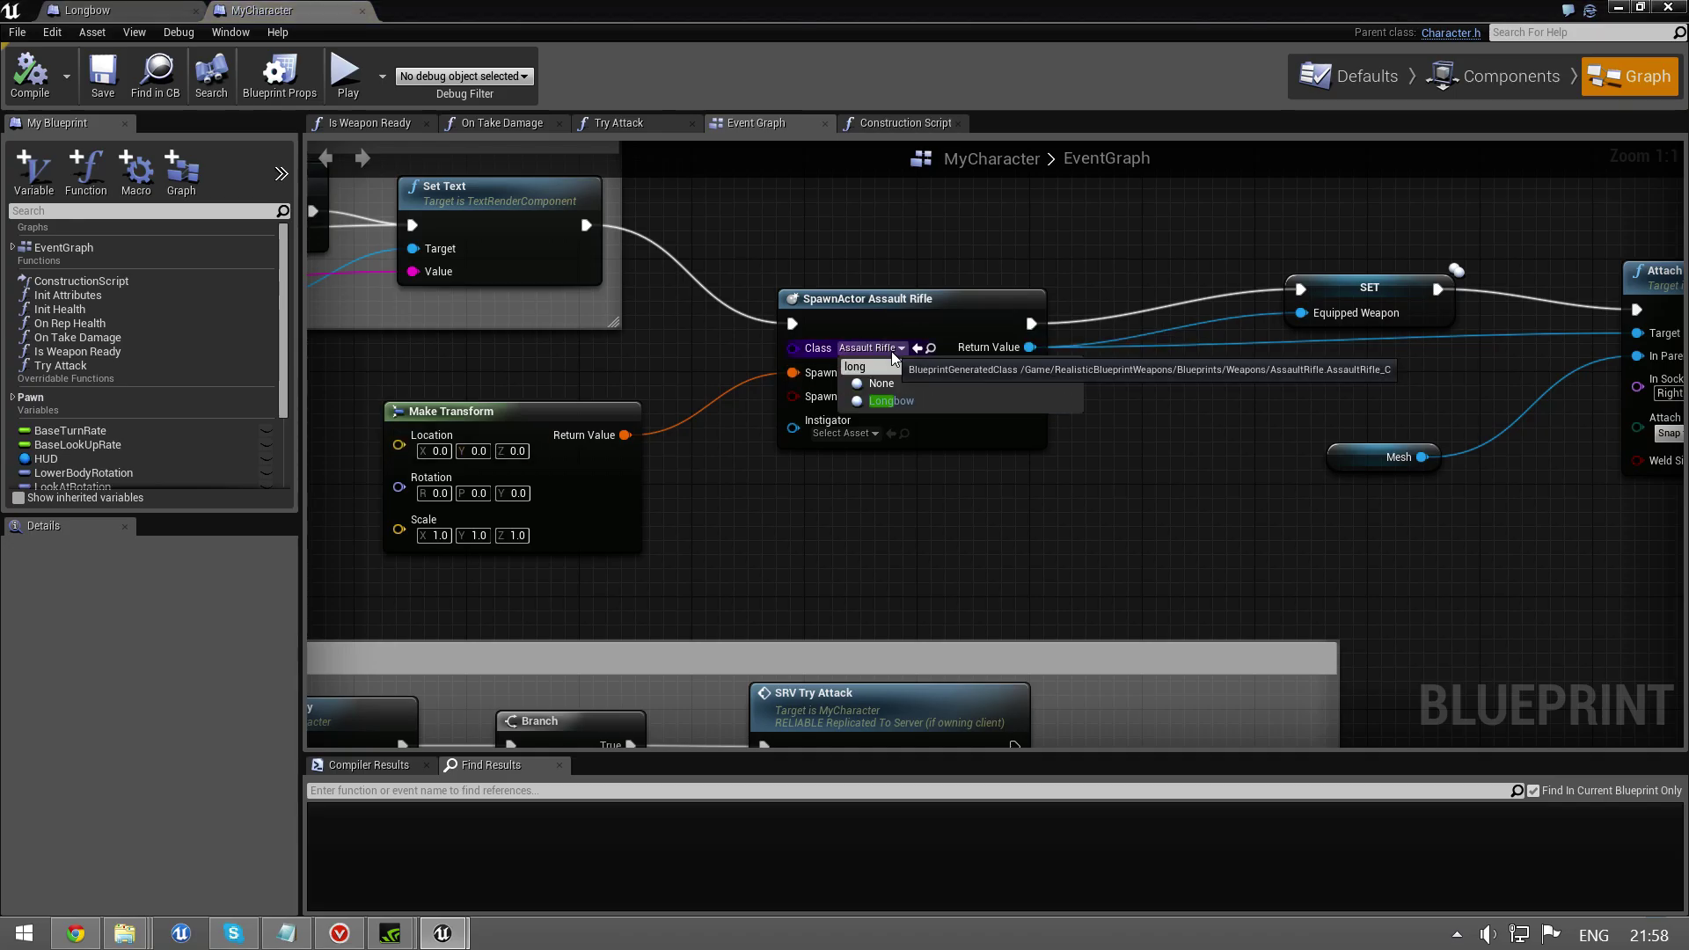
pyautogui.click(894, 401)
pyautogui.moveTo(1030, 346); pyautogui.dragTo(1302, 320)
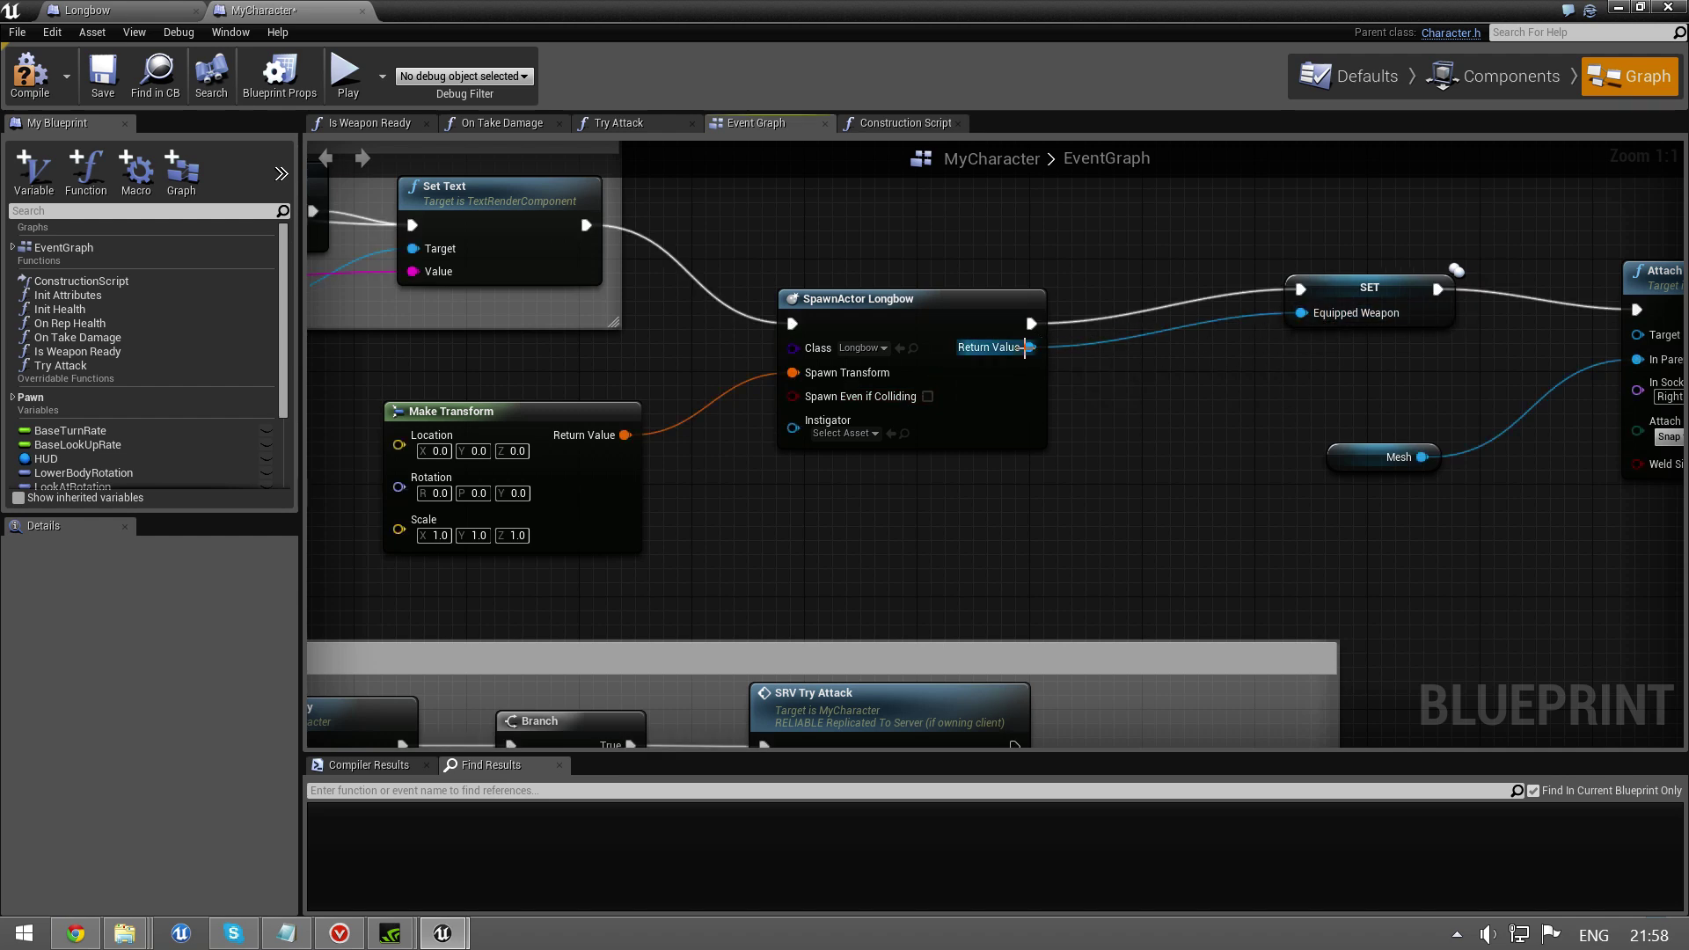
pyautogui.moveTo(1029, 346); pyautogui.dragTo(1637, 333)
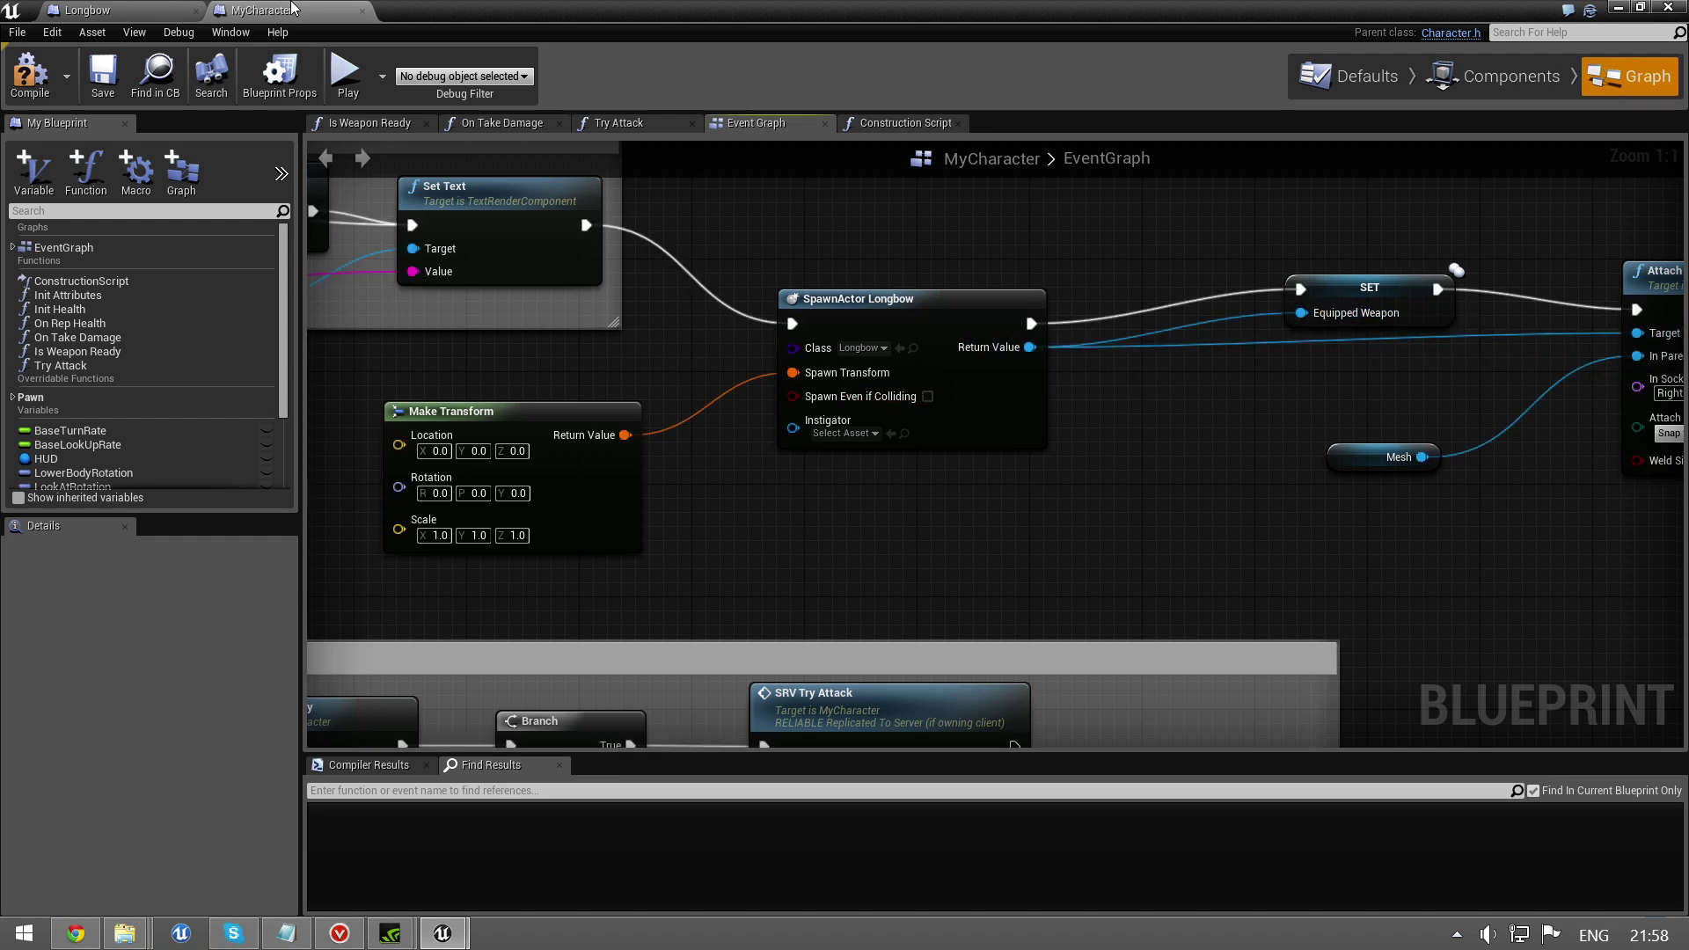
# Step: Play-test the level, fire the Longbow several times while moving around to check its projectiles, and end the simulation
pyautogui.click(348, 78)
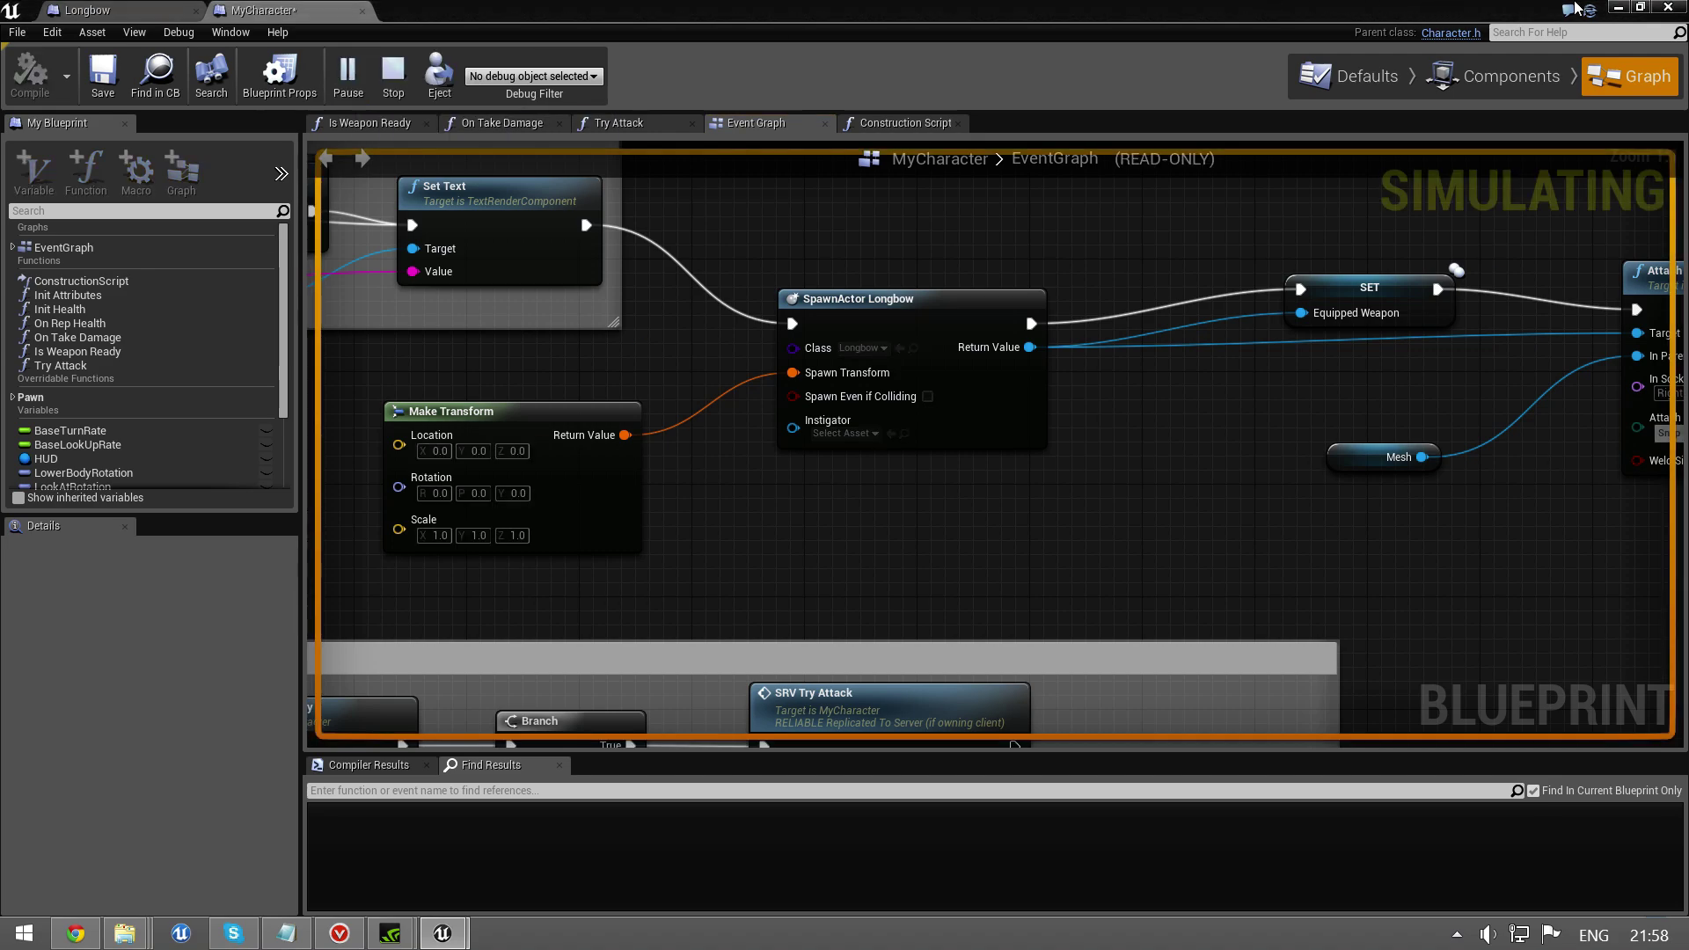
pyautogui.click(1636, 7)
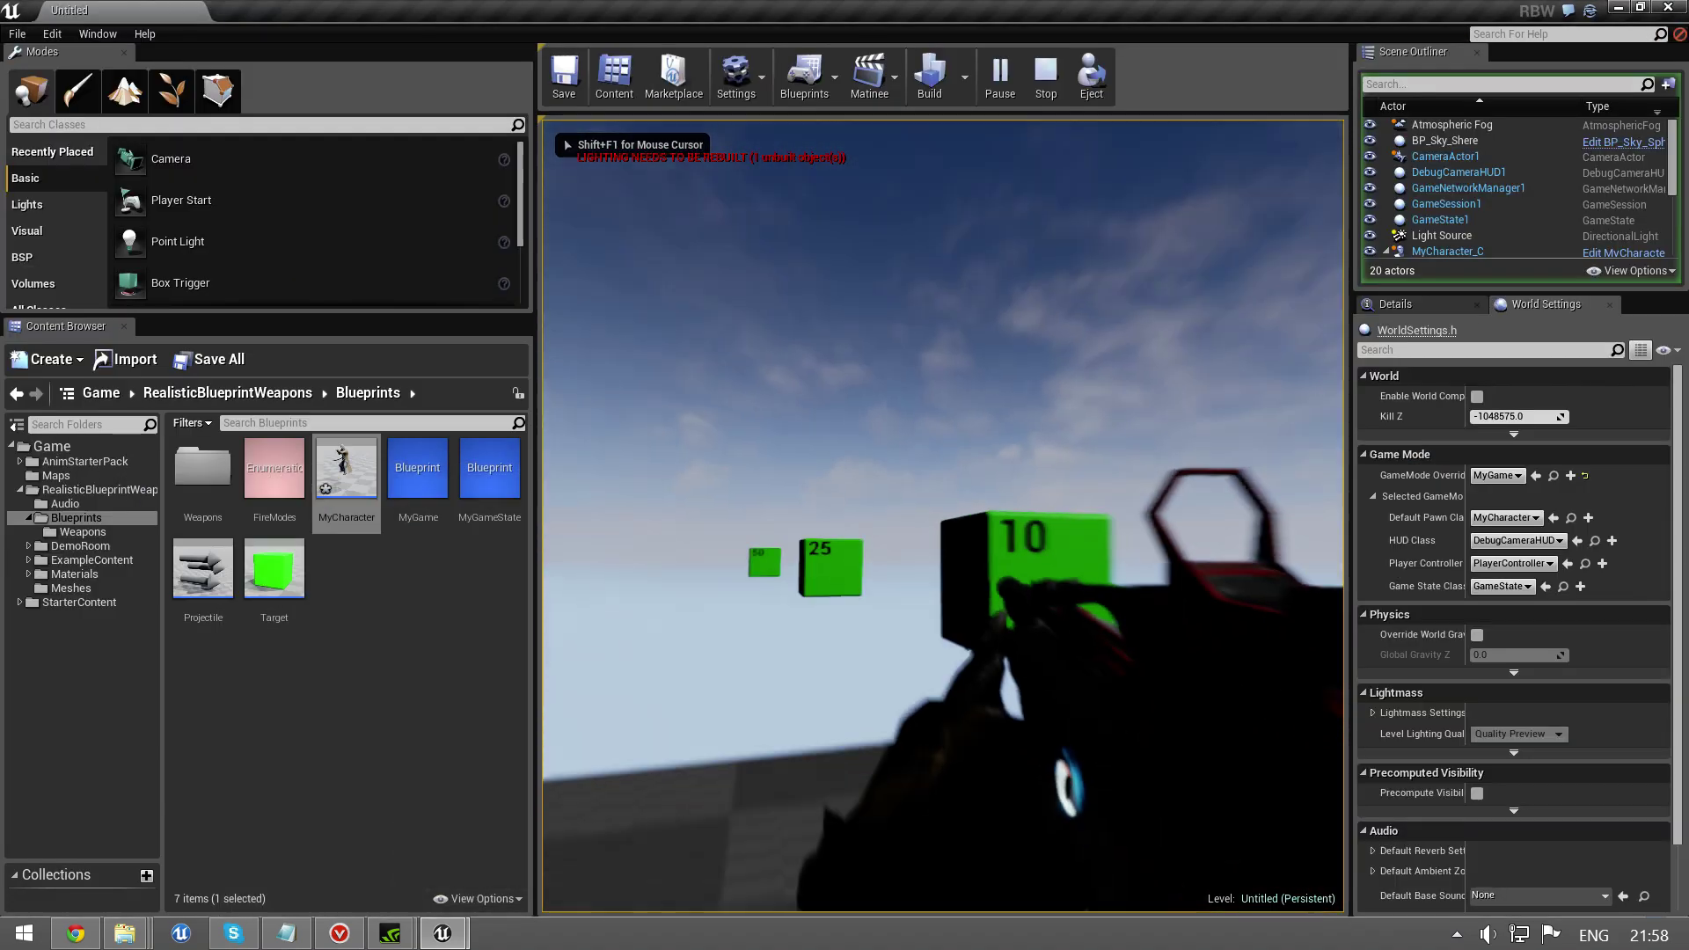
pyautogui.click(942, 515)
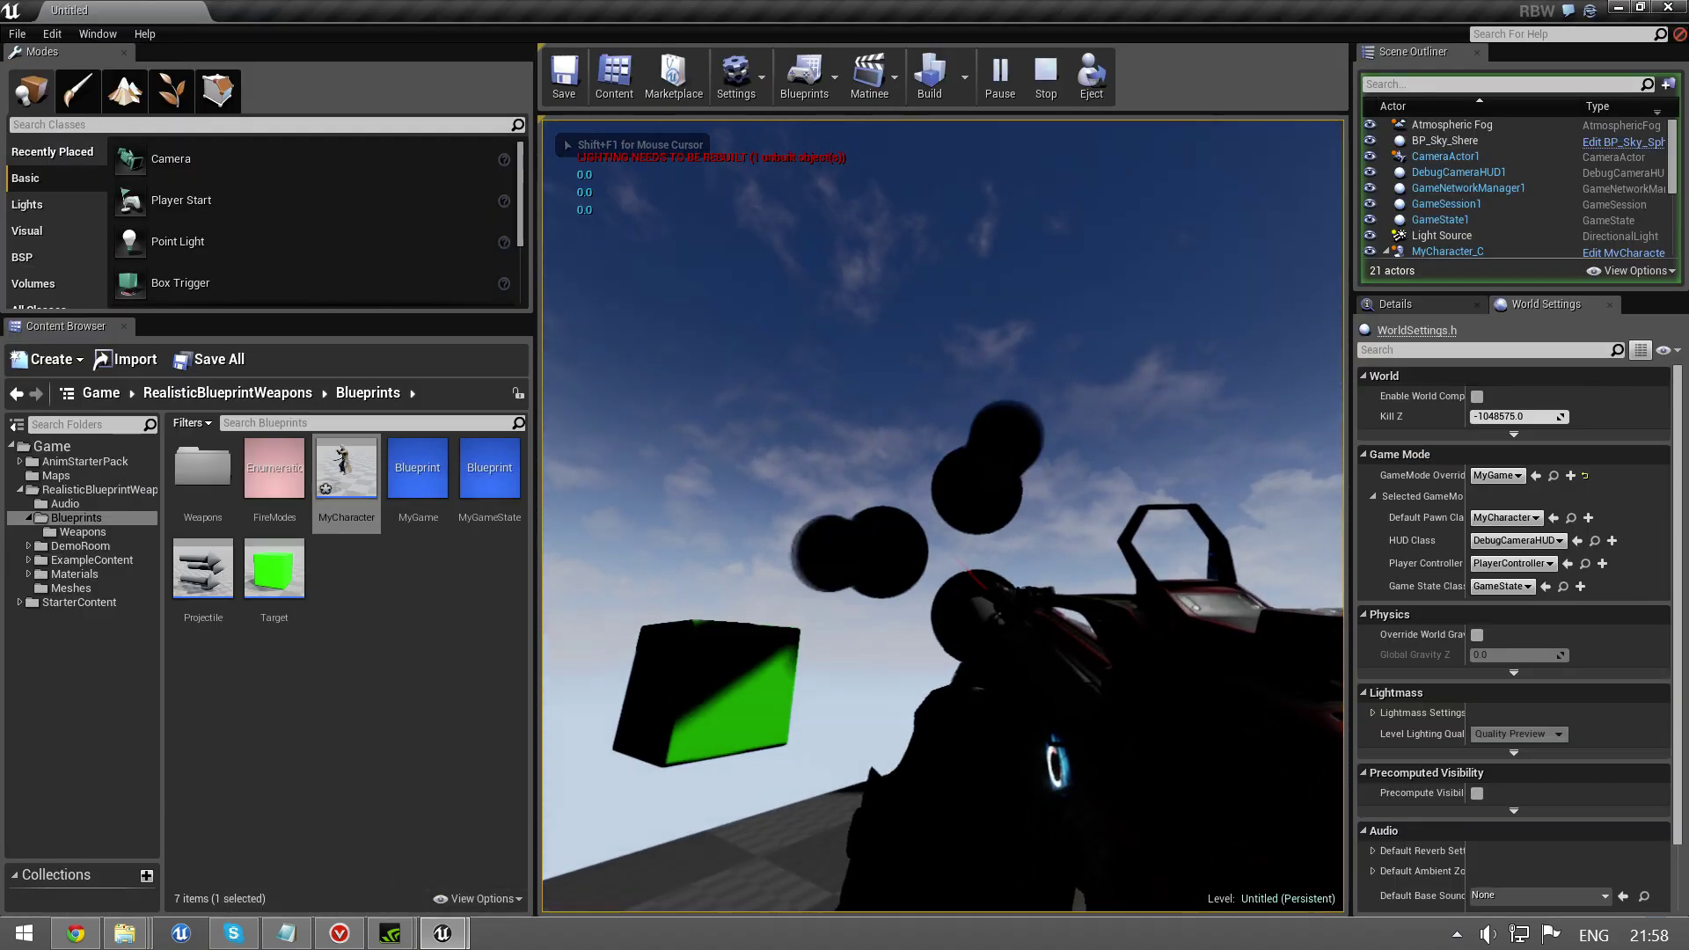
pyautogui.click(942, 516)
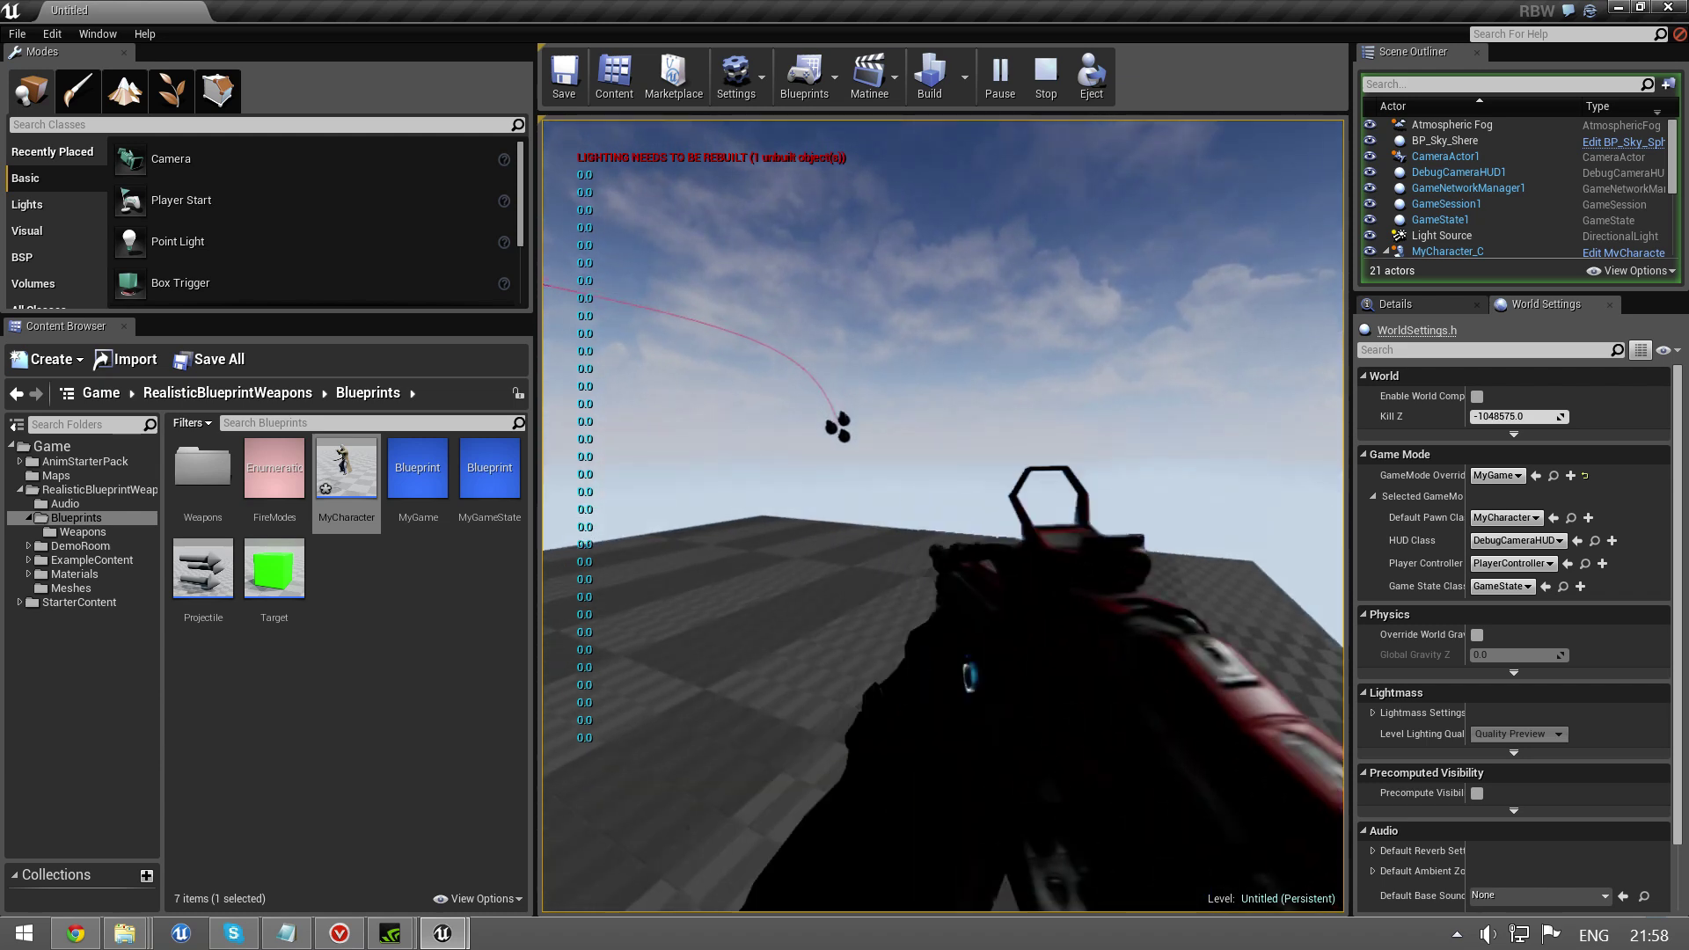
pyautogui.press('w')
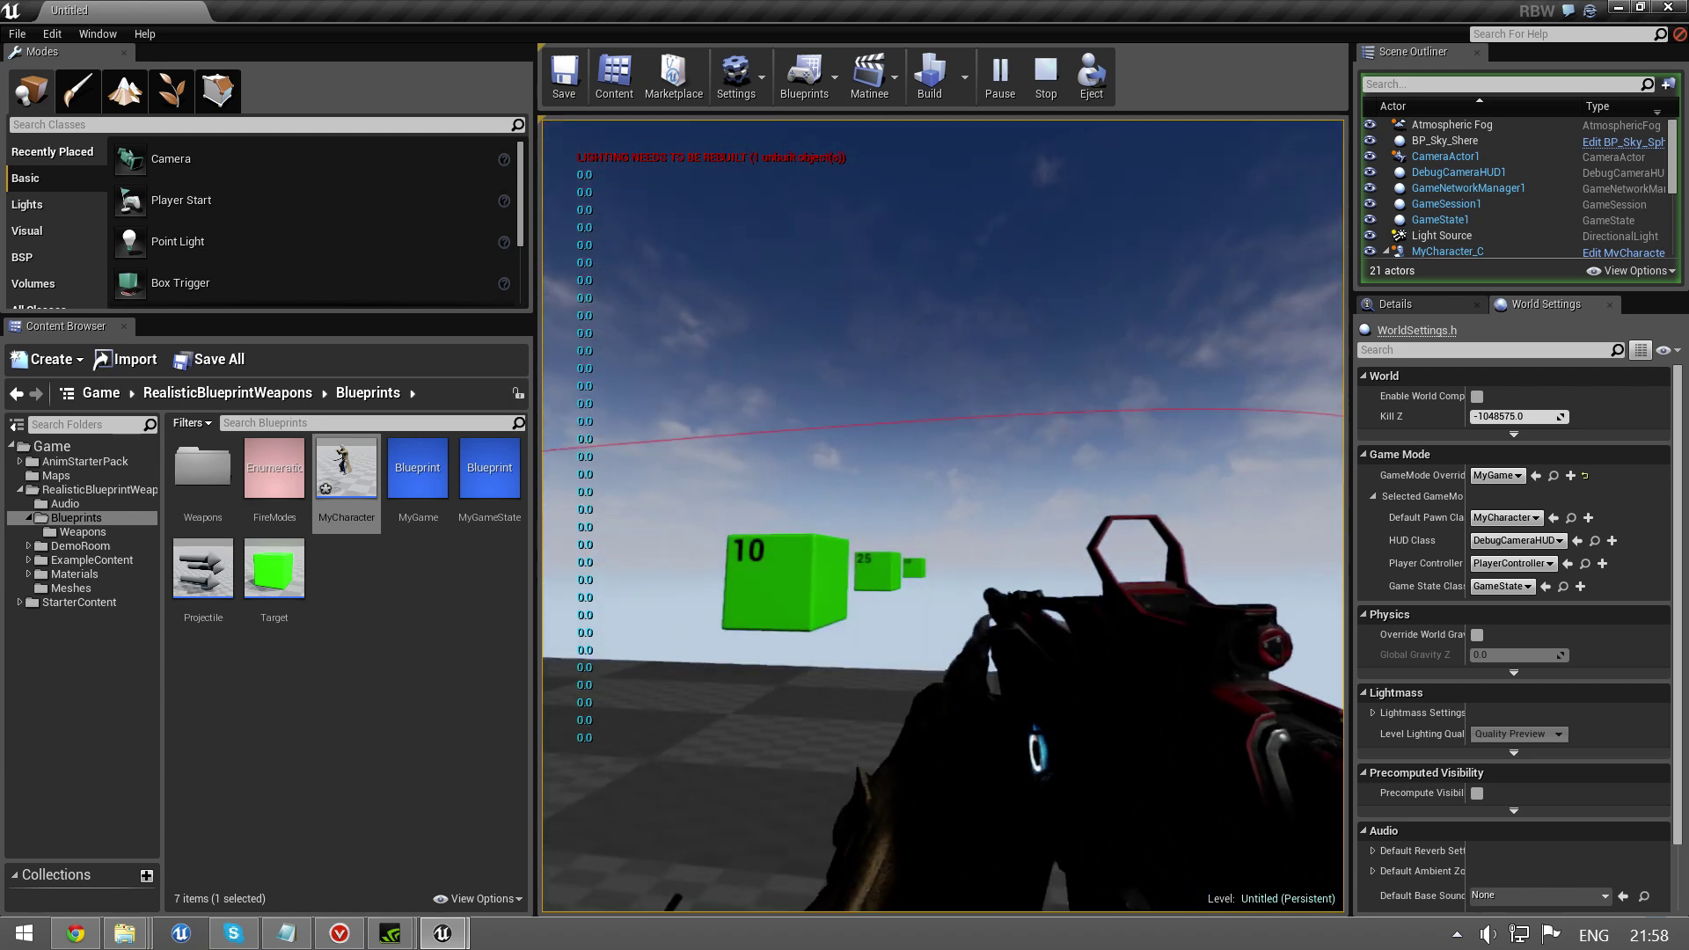
pyautogui.click(943, 516)
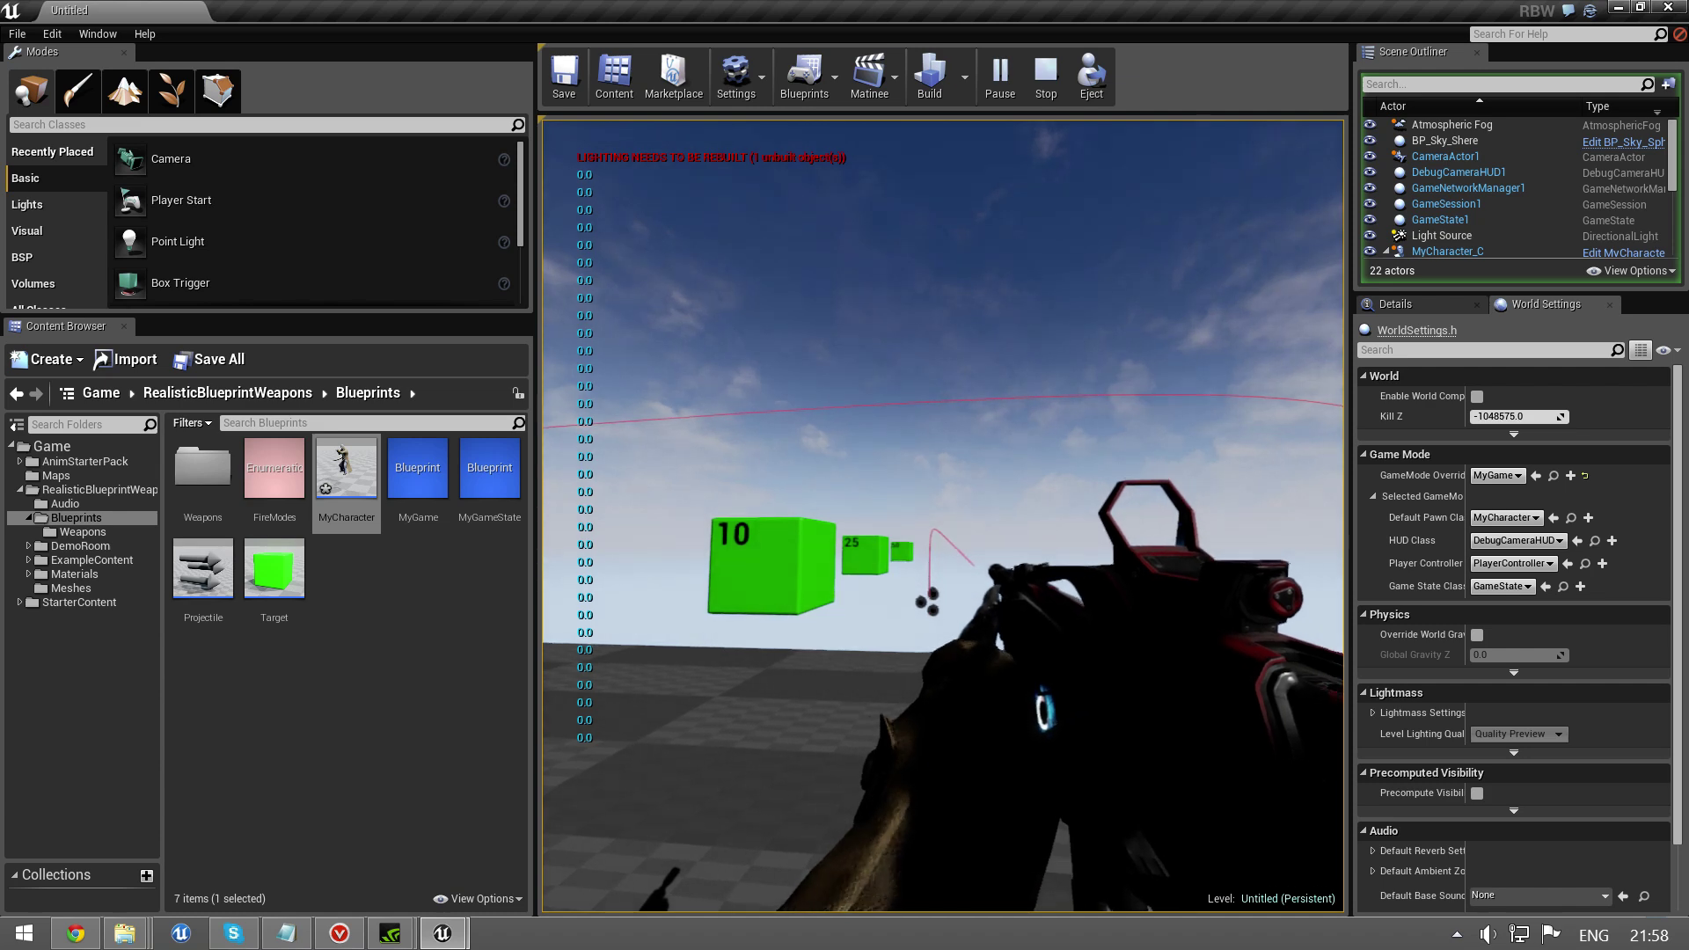
pyautogui.press('w')
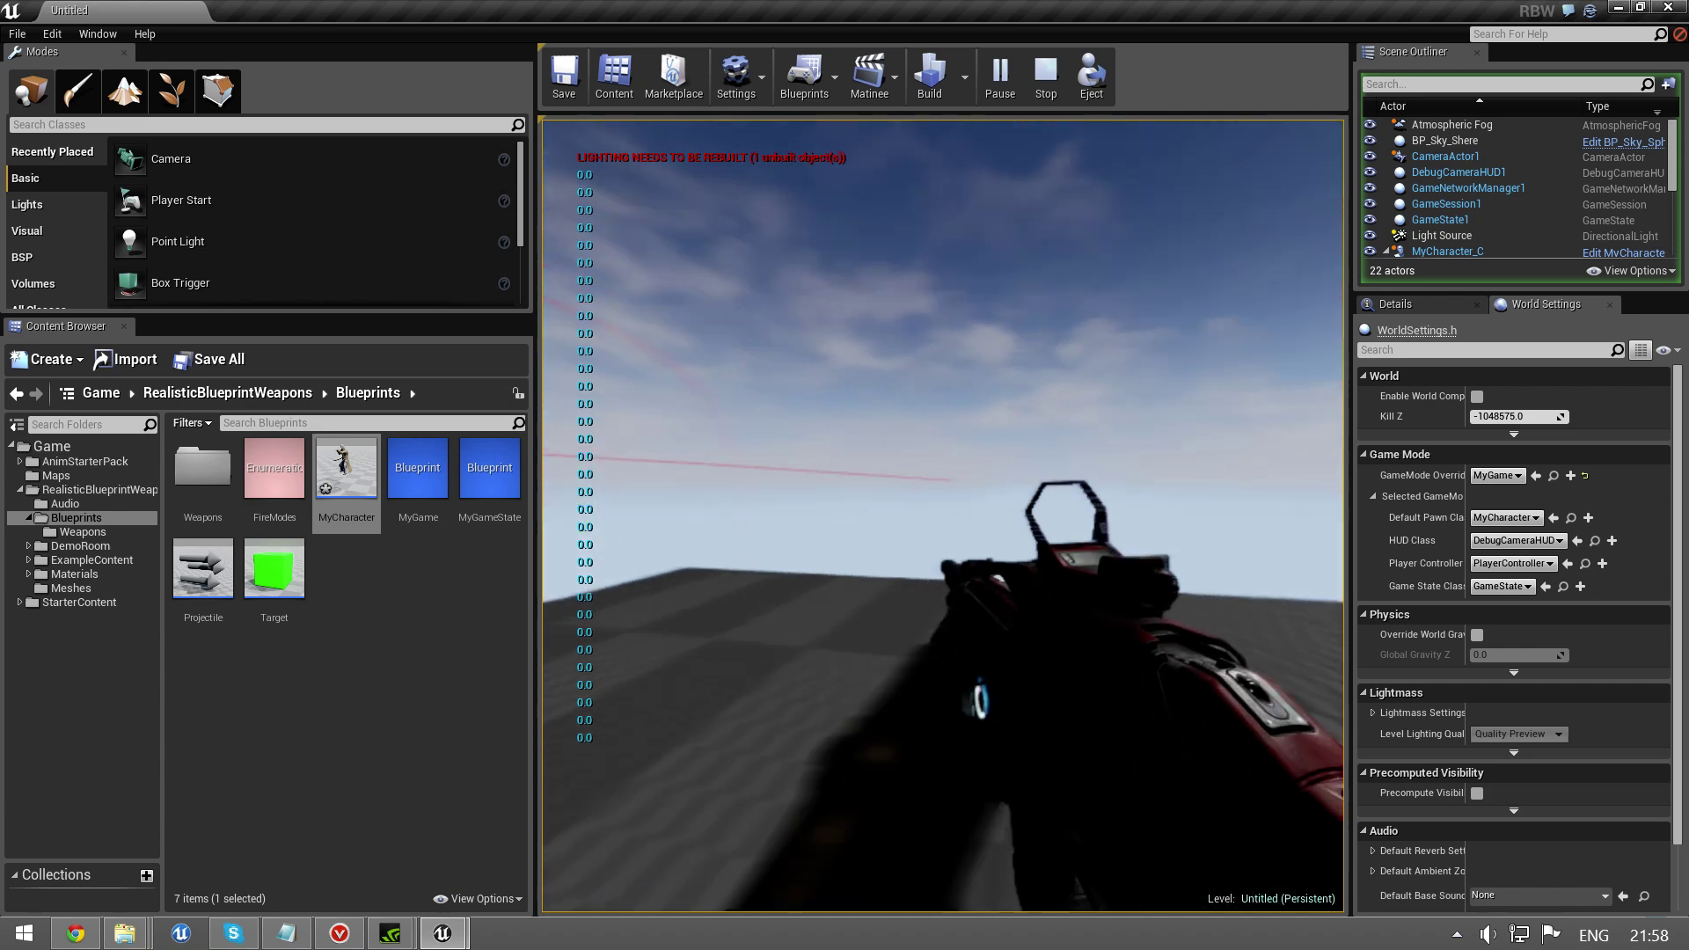
pyautogui.press('Escape')
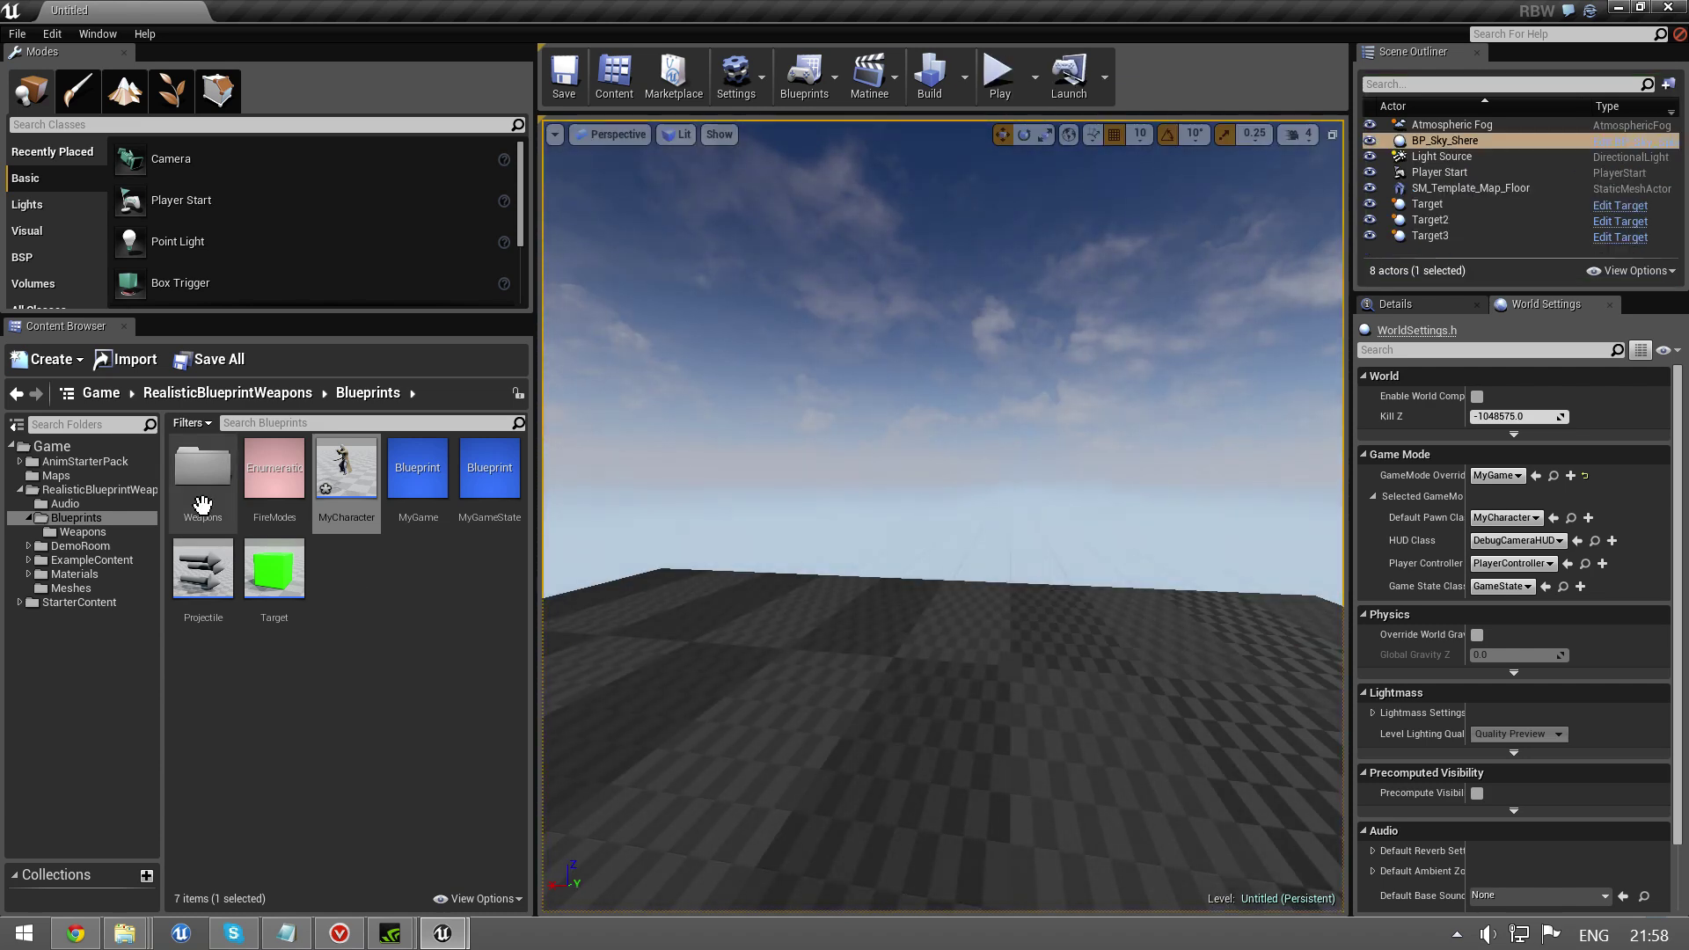
# Step: Open the AssaultRifle blueprint from the Weapons folder and examine its default stats, including Blast Projectile Count
pyautogui.click(208, 478)
pyautogui.doubleClick(208, 478)
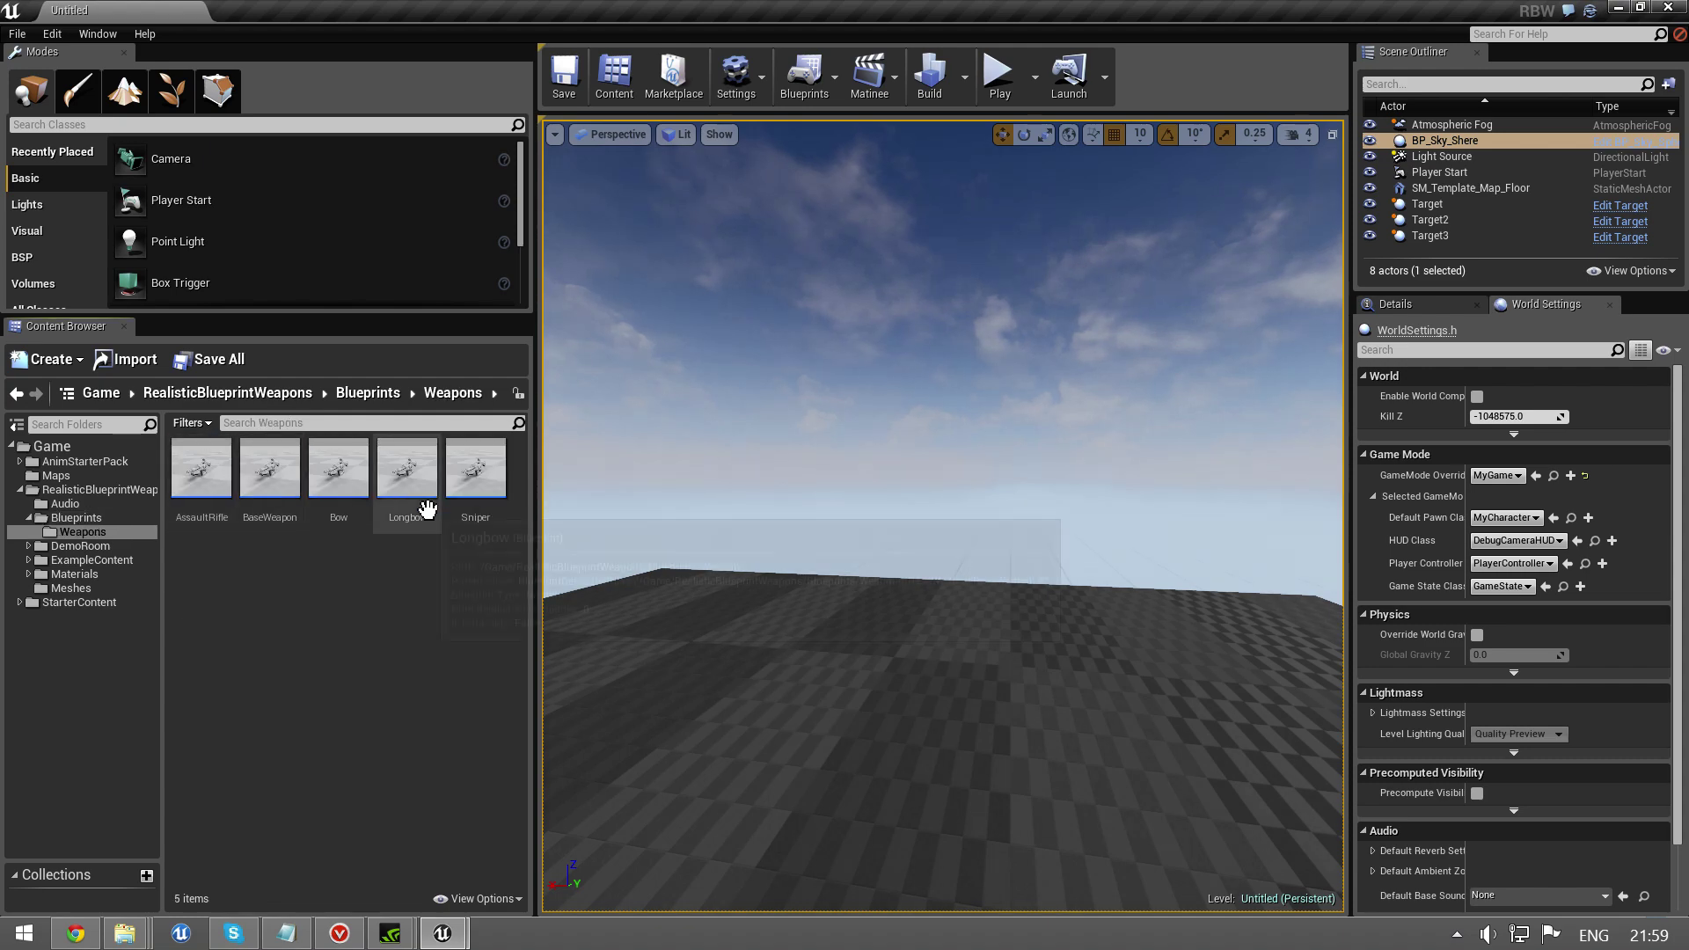
pyautogui.doubleClick(340, 480)
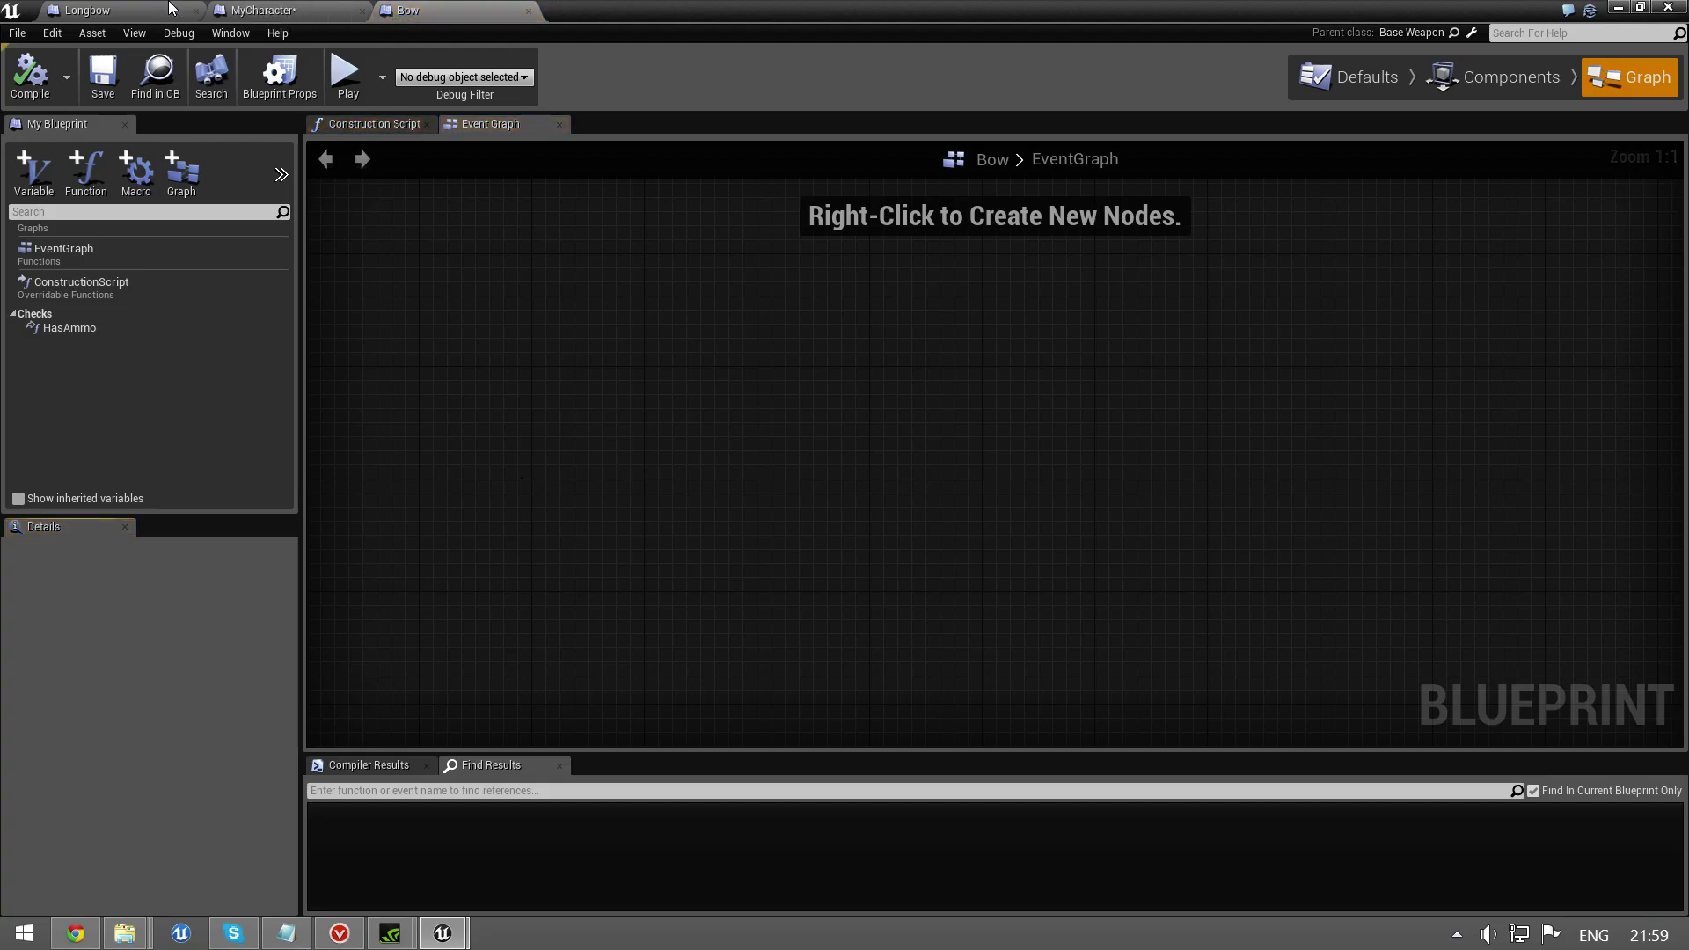
pyautogui.click(1666, 7)
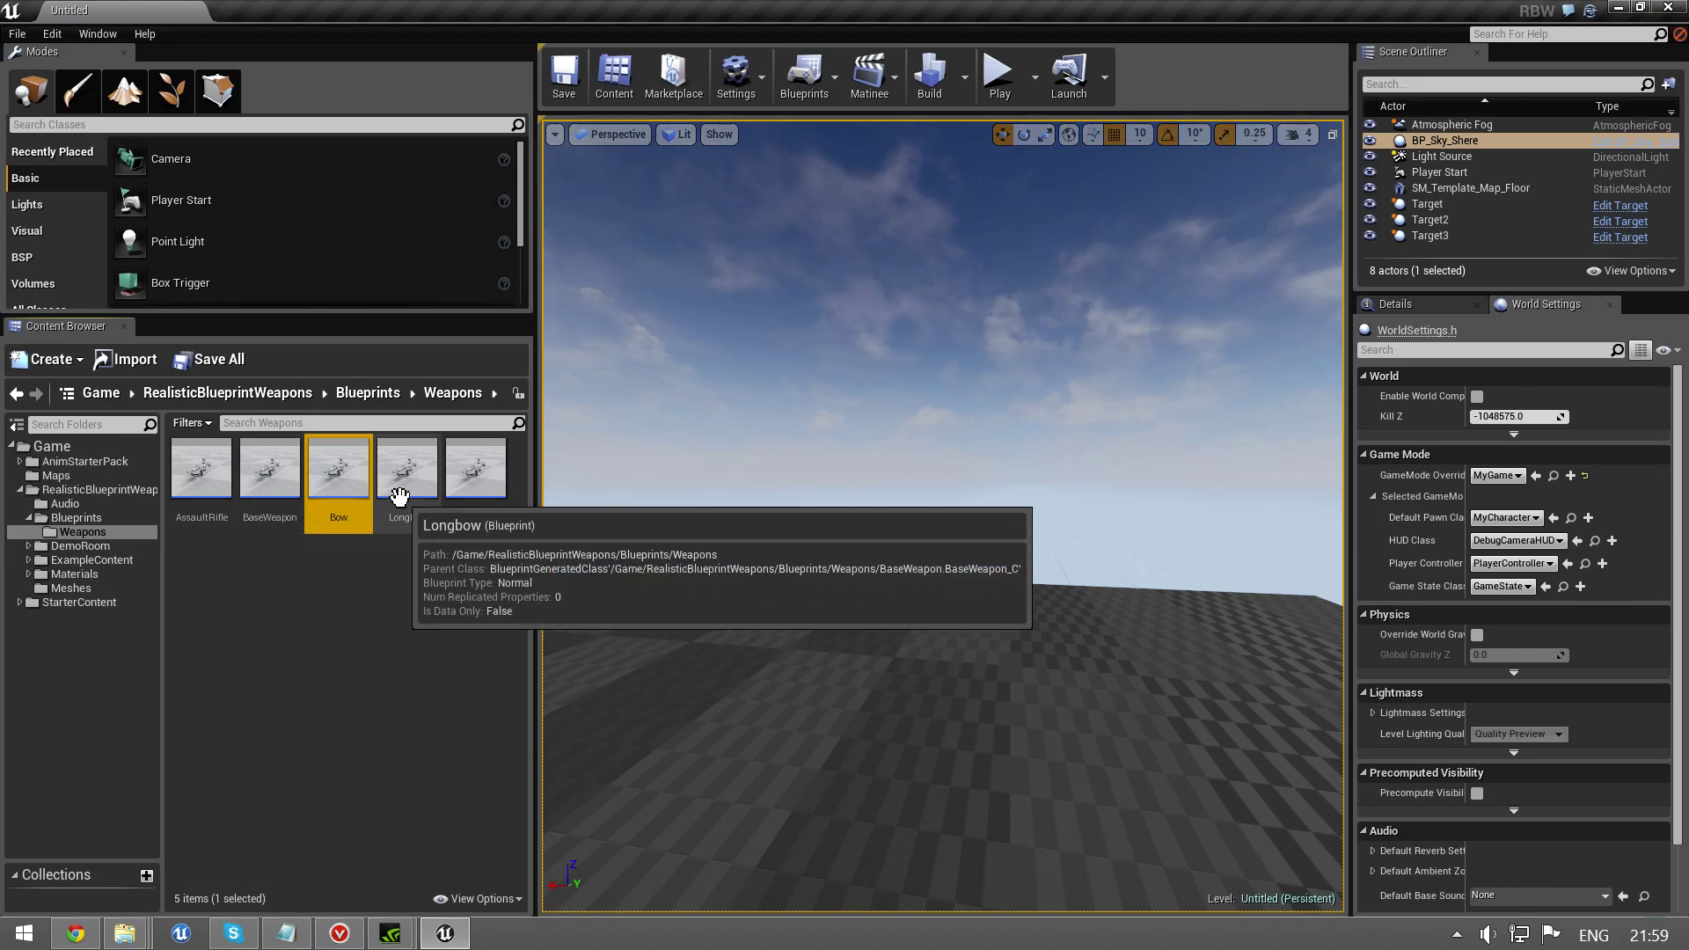
pyautogui.doubleClick(199, 475)
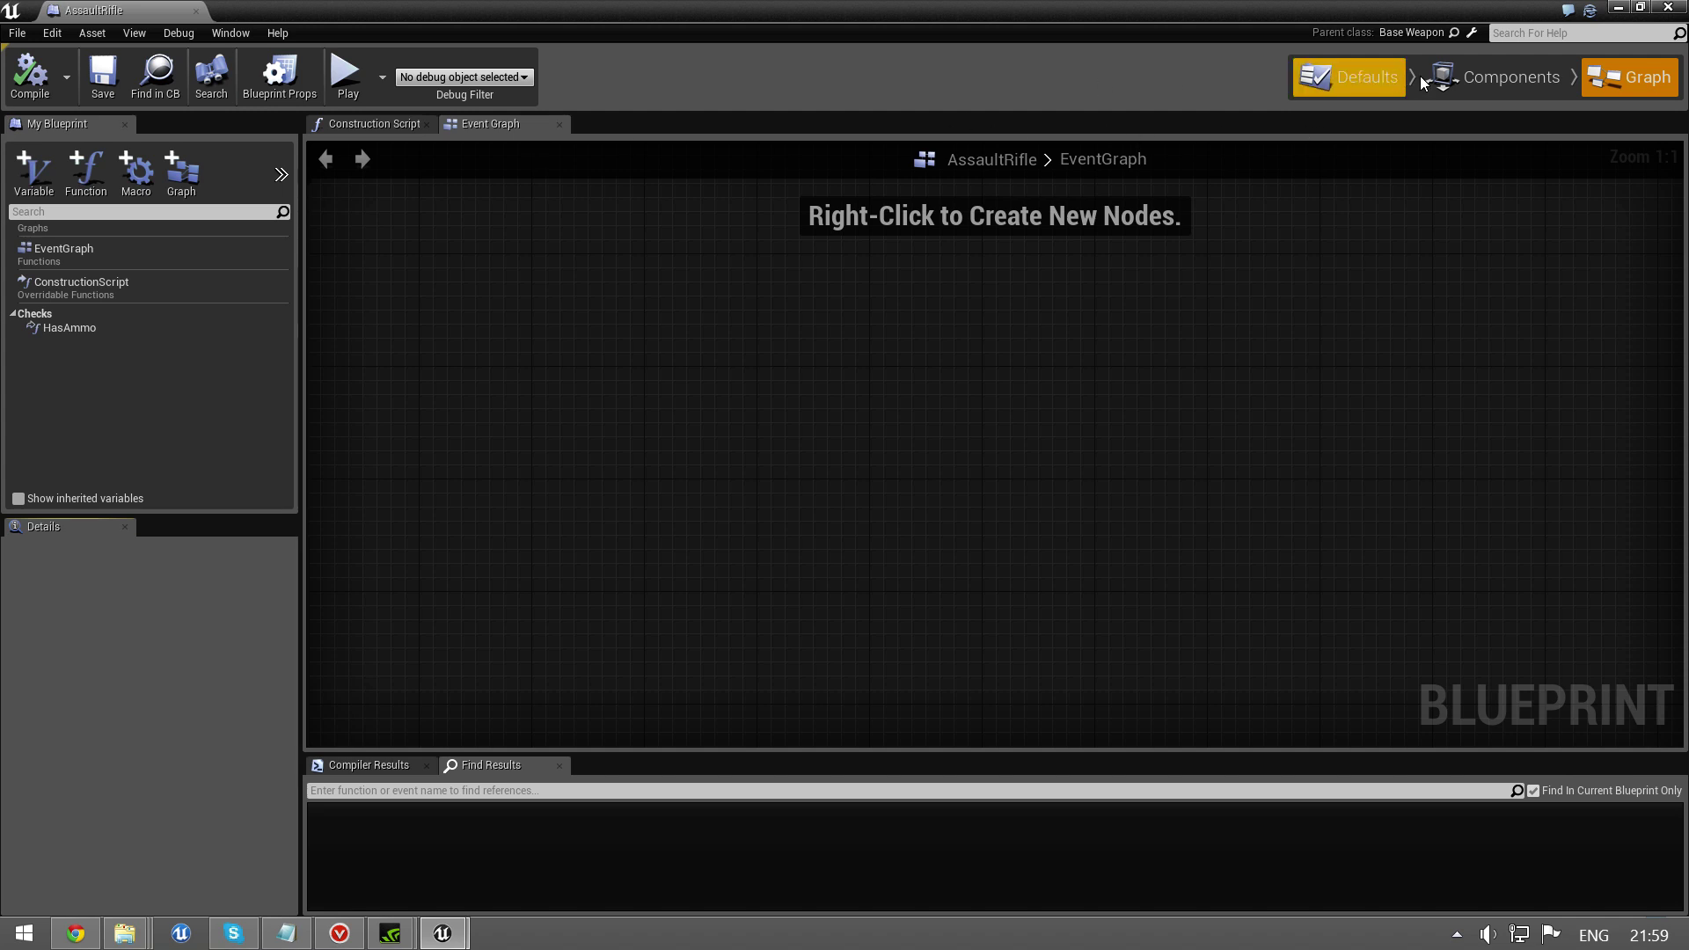
pyautogui.click(1369, 74)
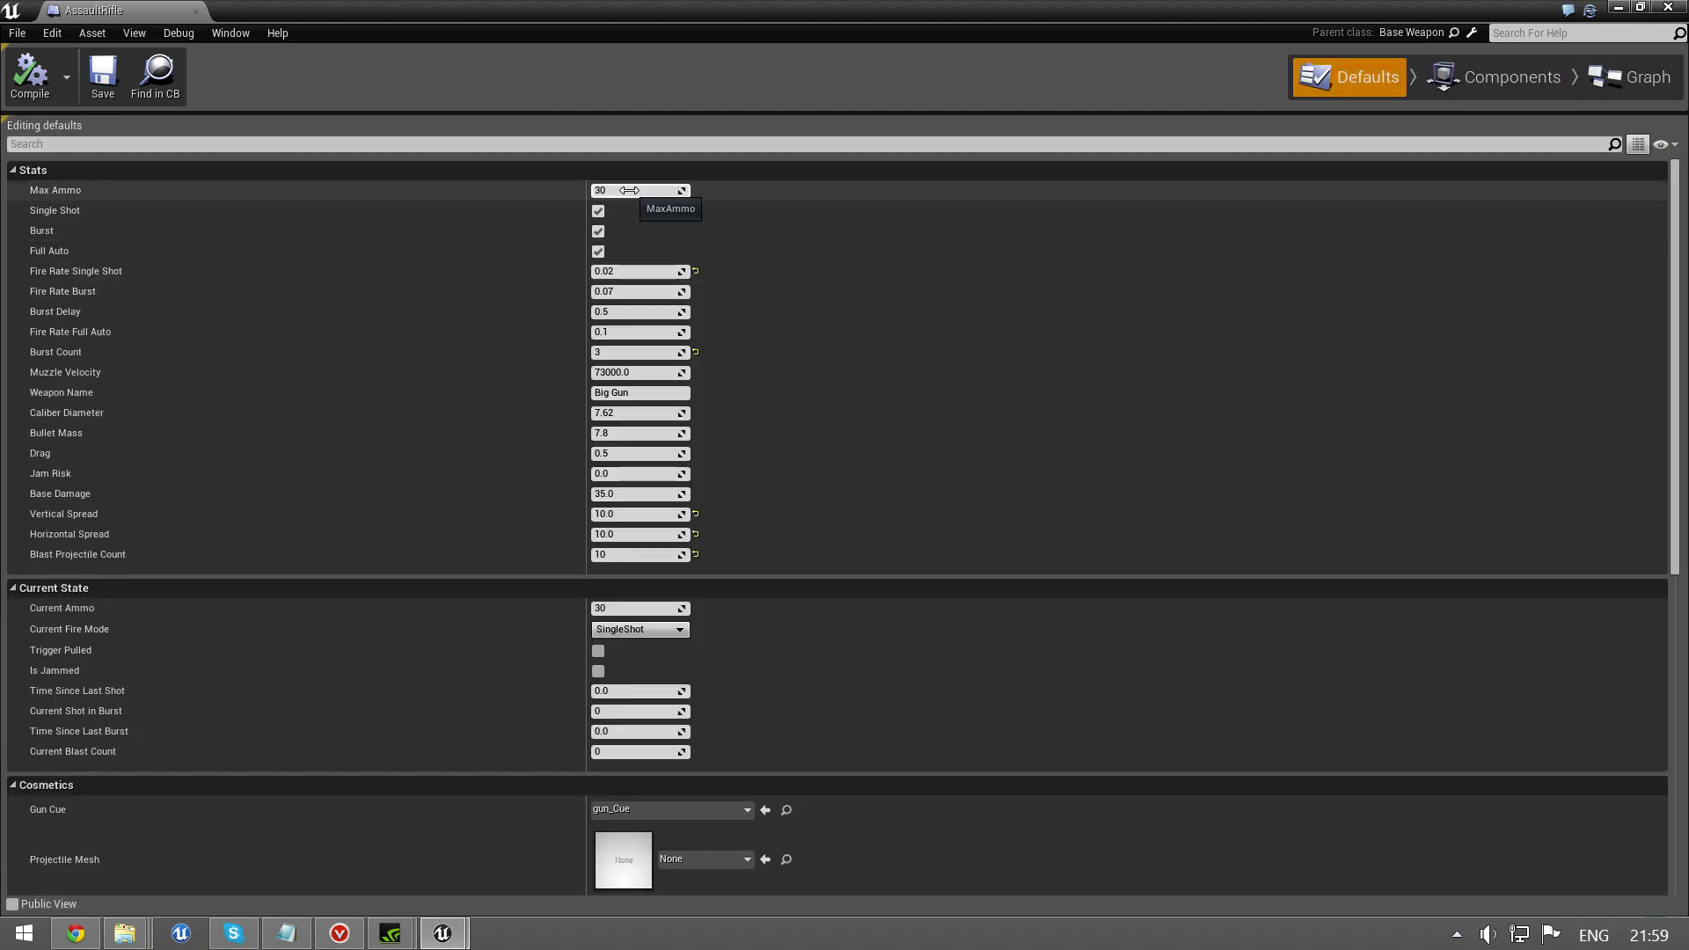
pyautogui.click(619, 554)
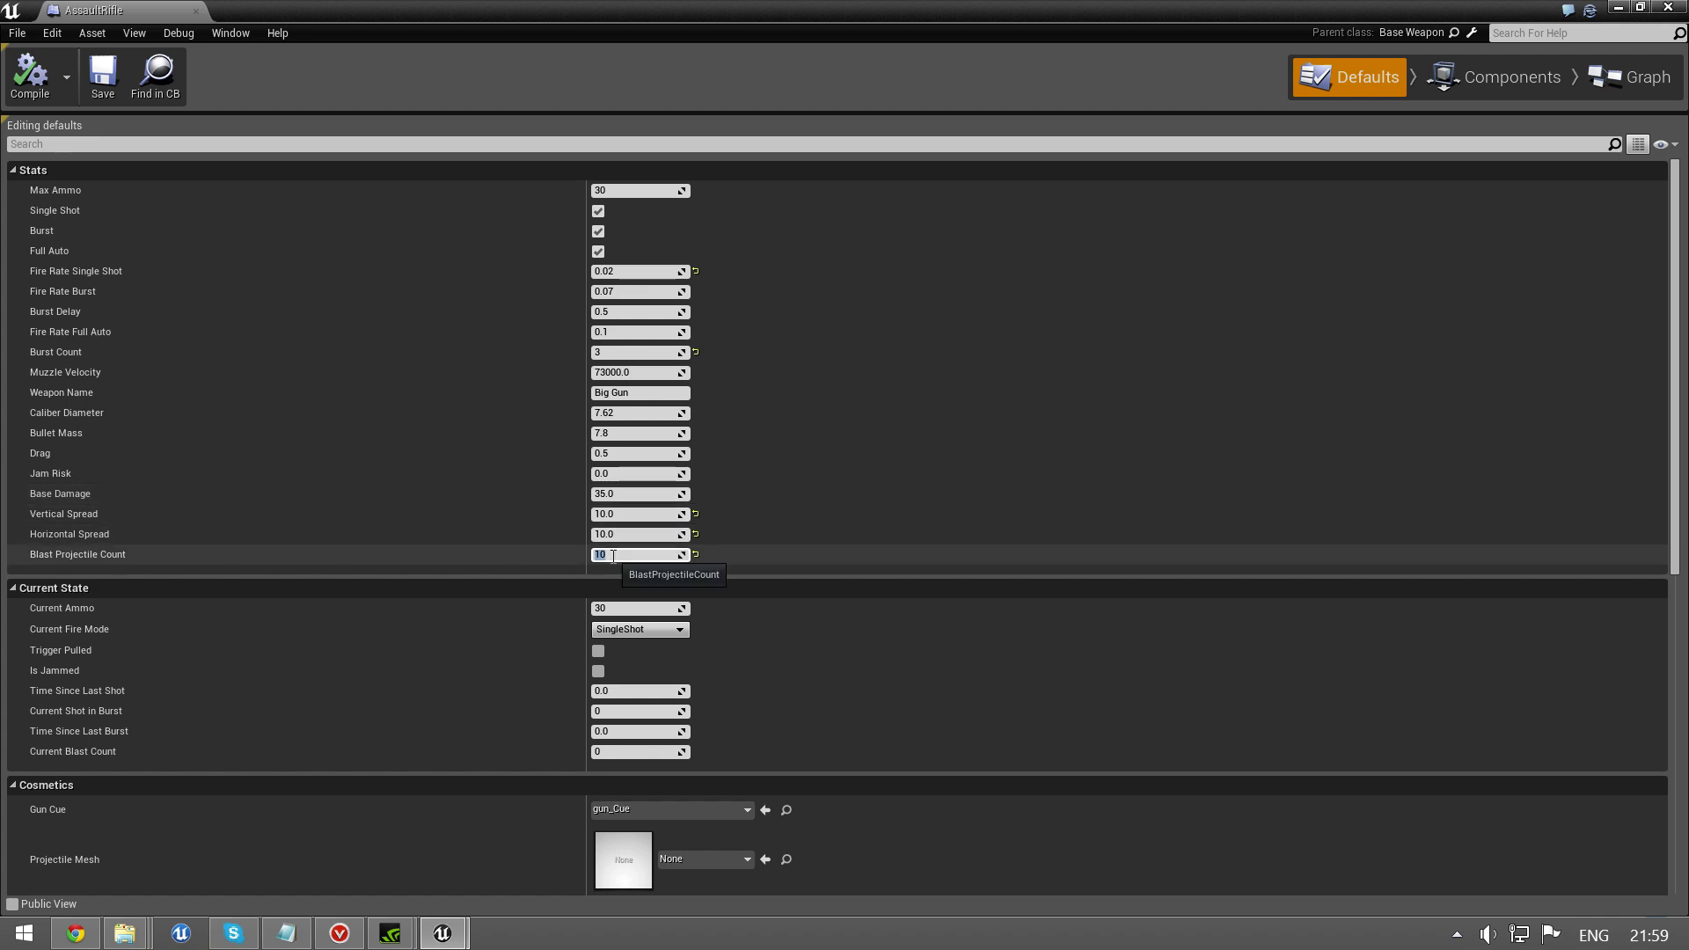
pyautogui.click(1628, 9)
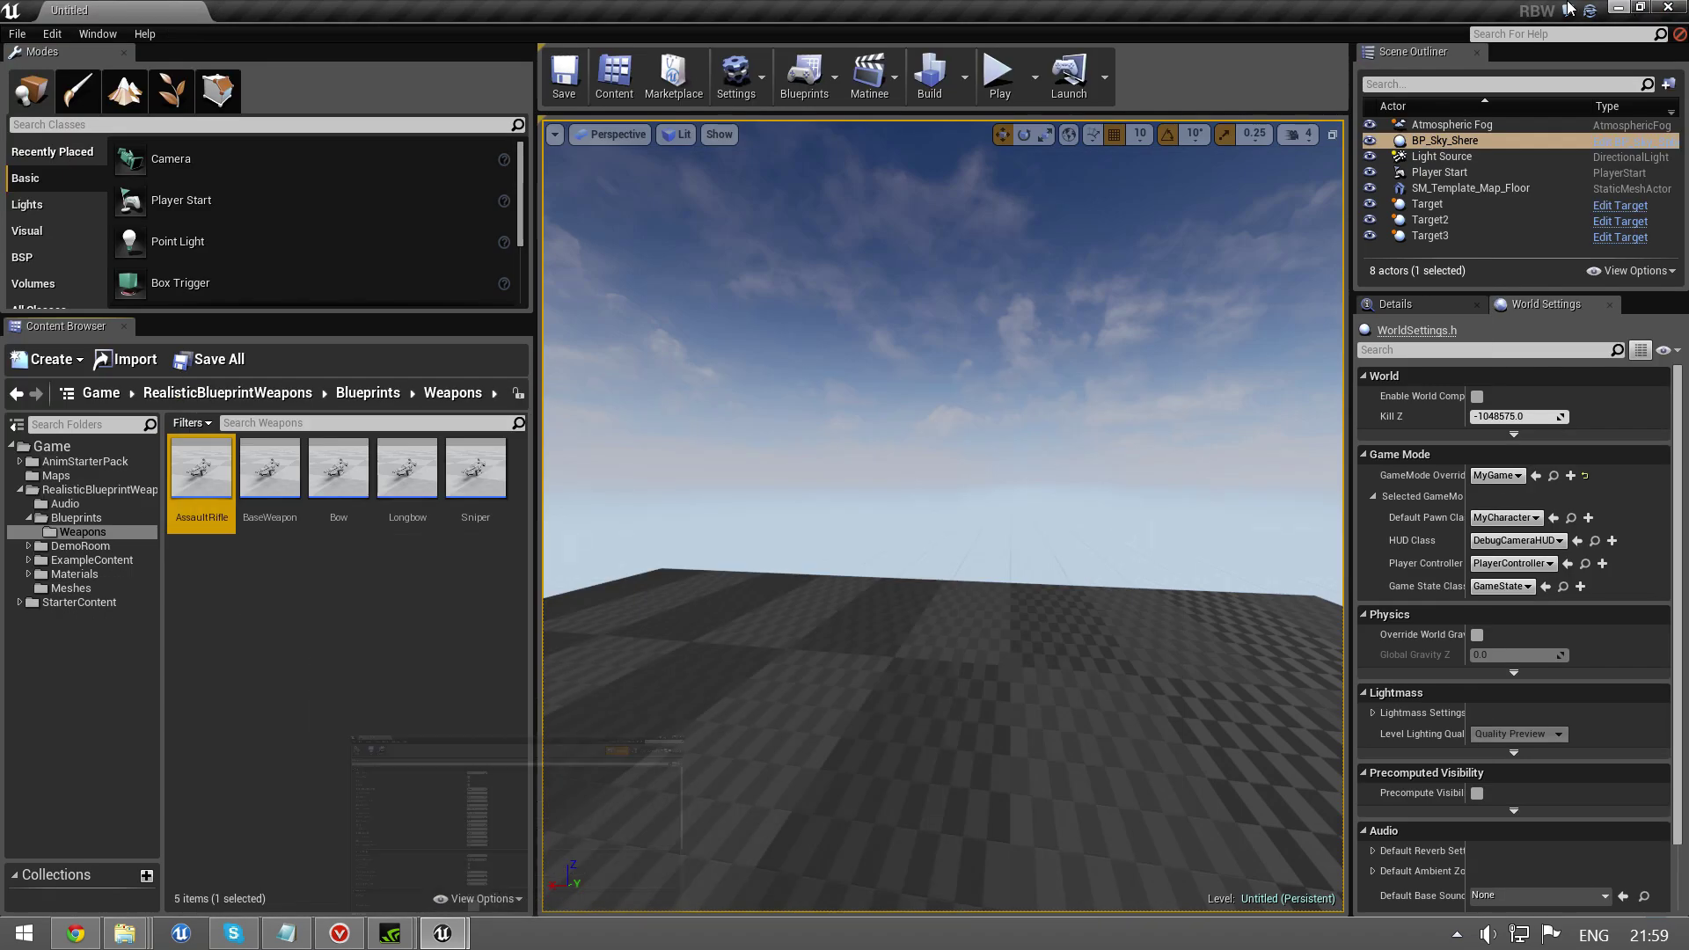
# Step: In MyCharacter's event graph, set the SpawnActor class to AssaultRifle and reconnect its Return Value to Equipped Weapon and the Attach node's Target
pyautogui.click(39, 521)
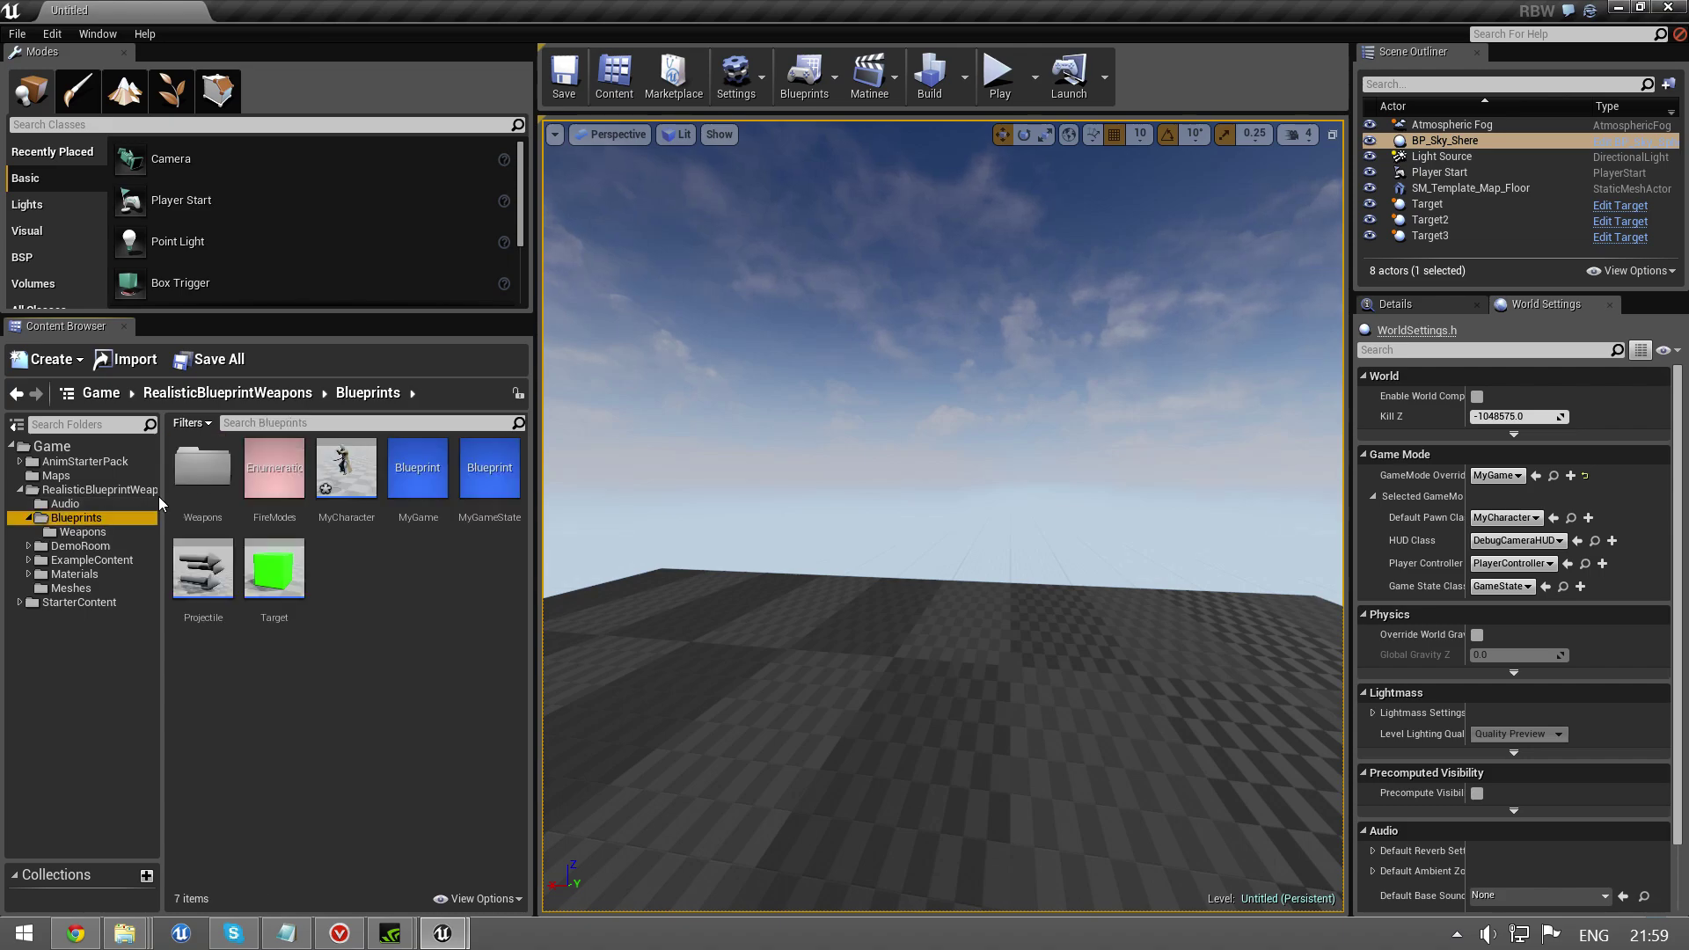
pyautogui.doubleClick(339, 467)
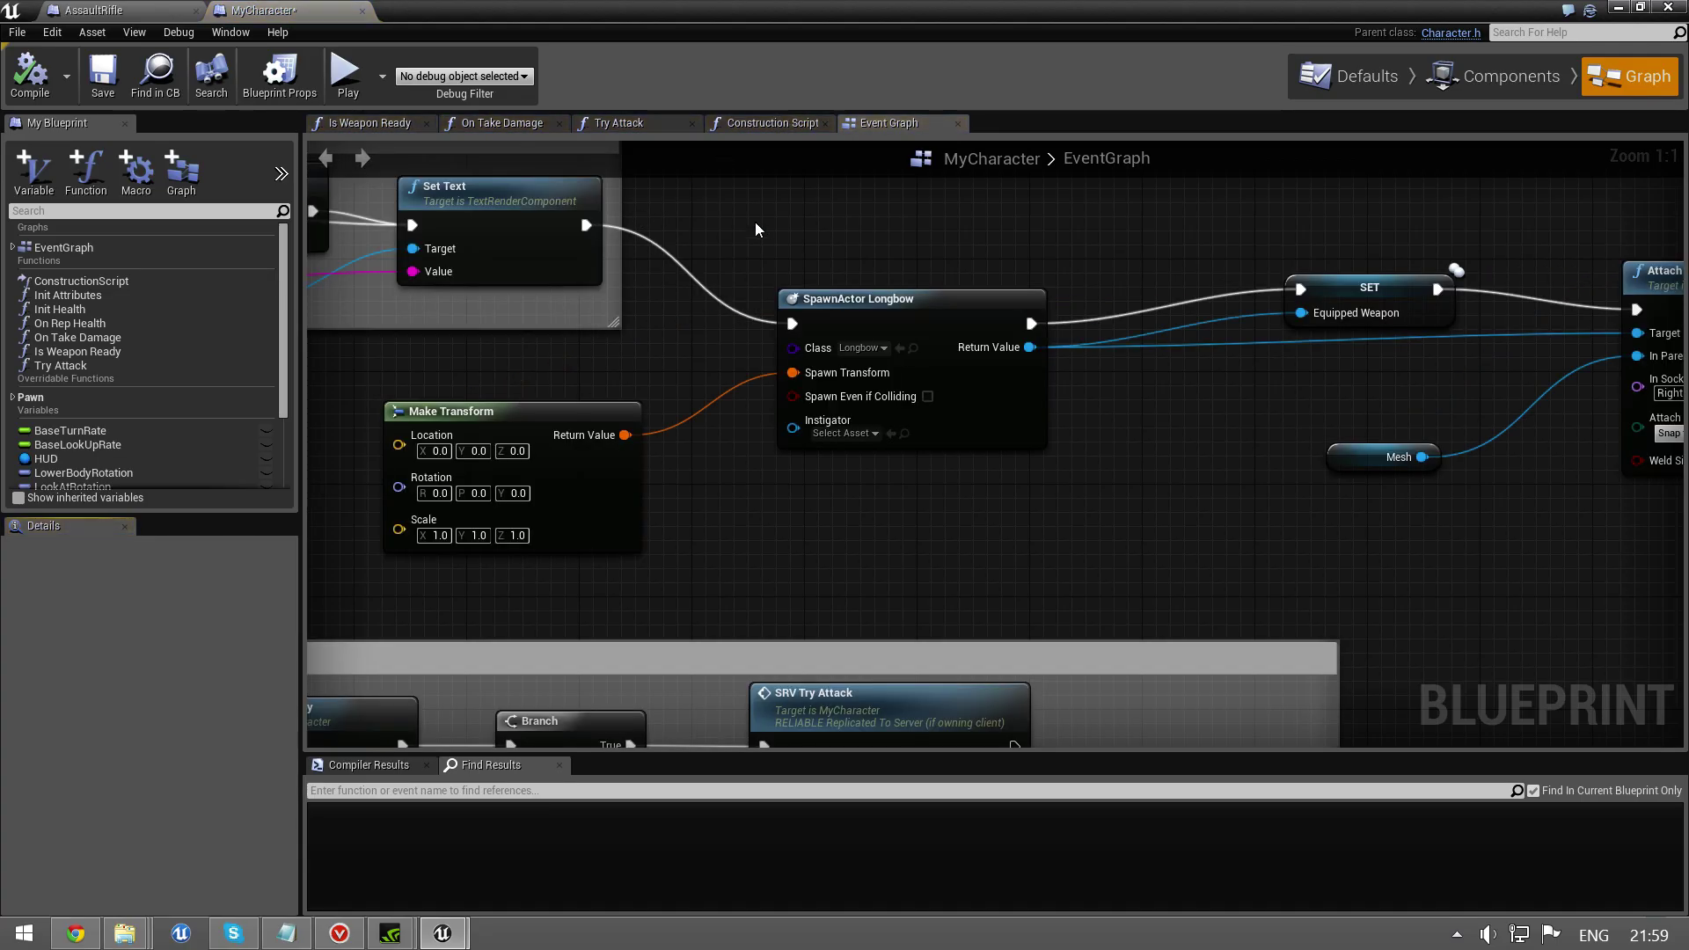
pyautogui.click(878, 348)
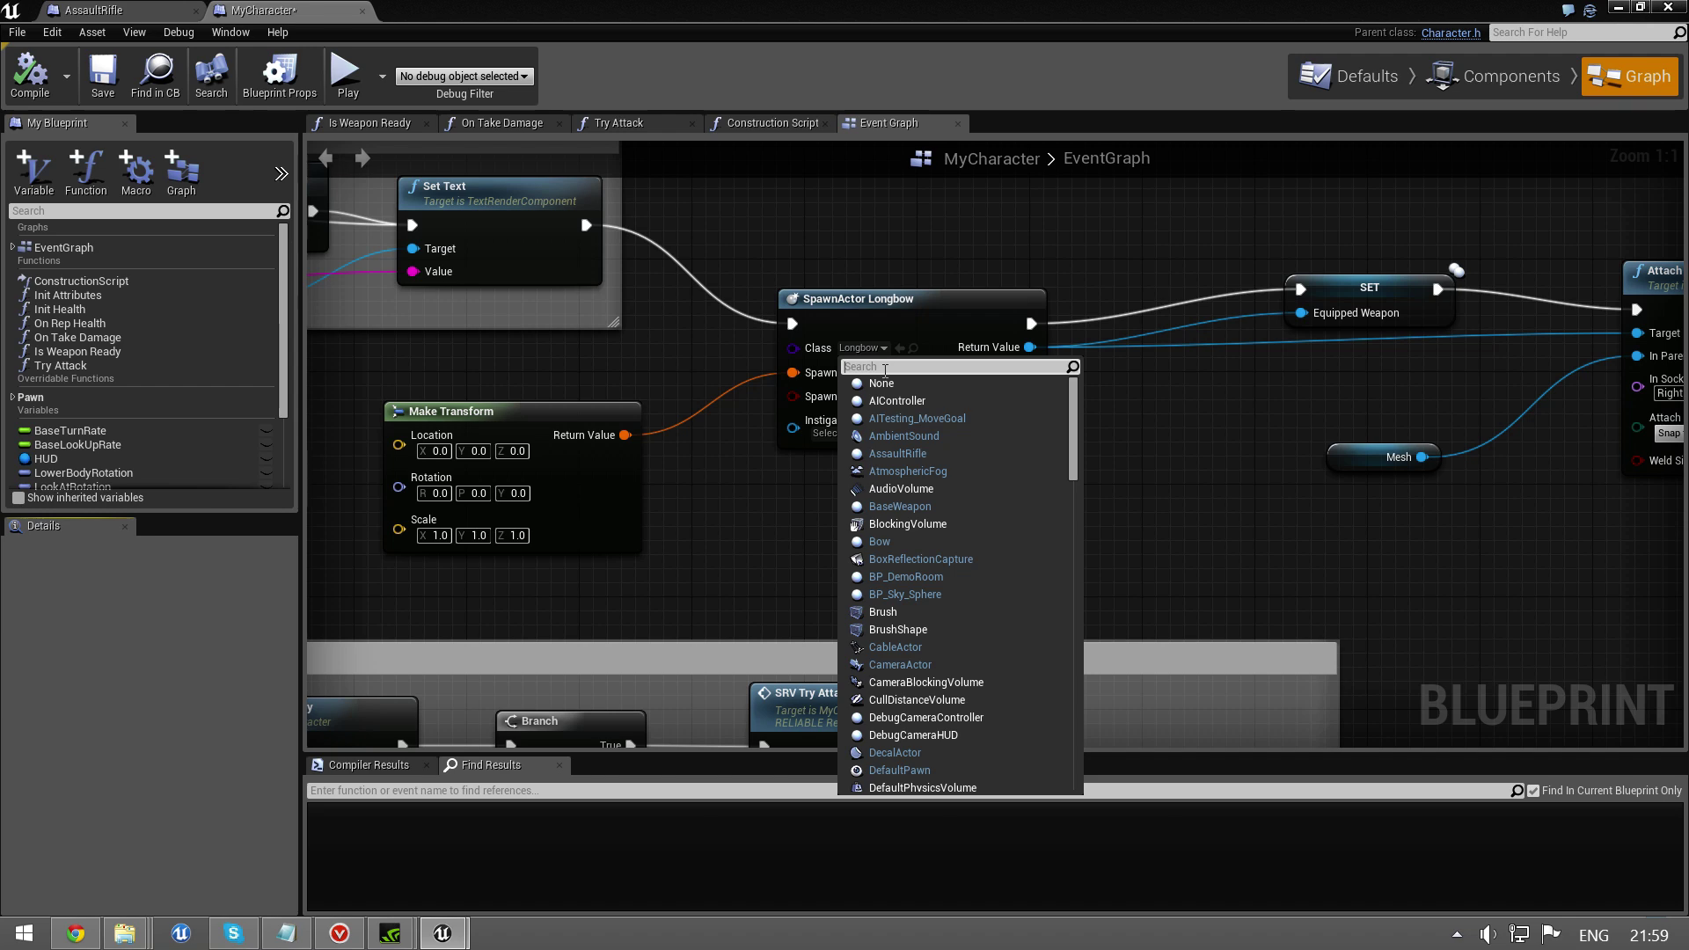
pyautogui.write('ass')
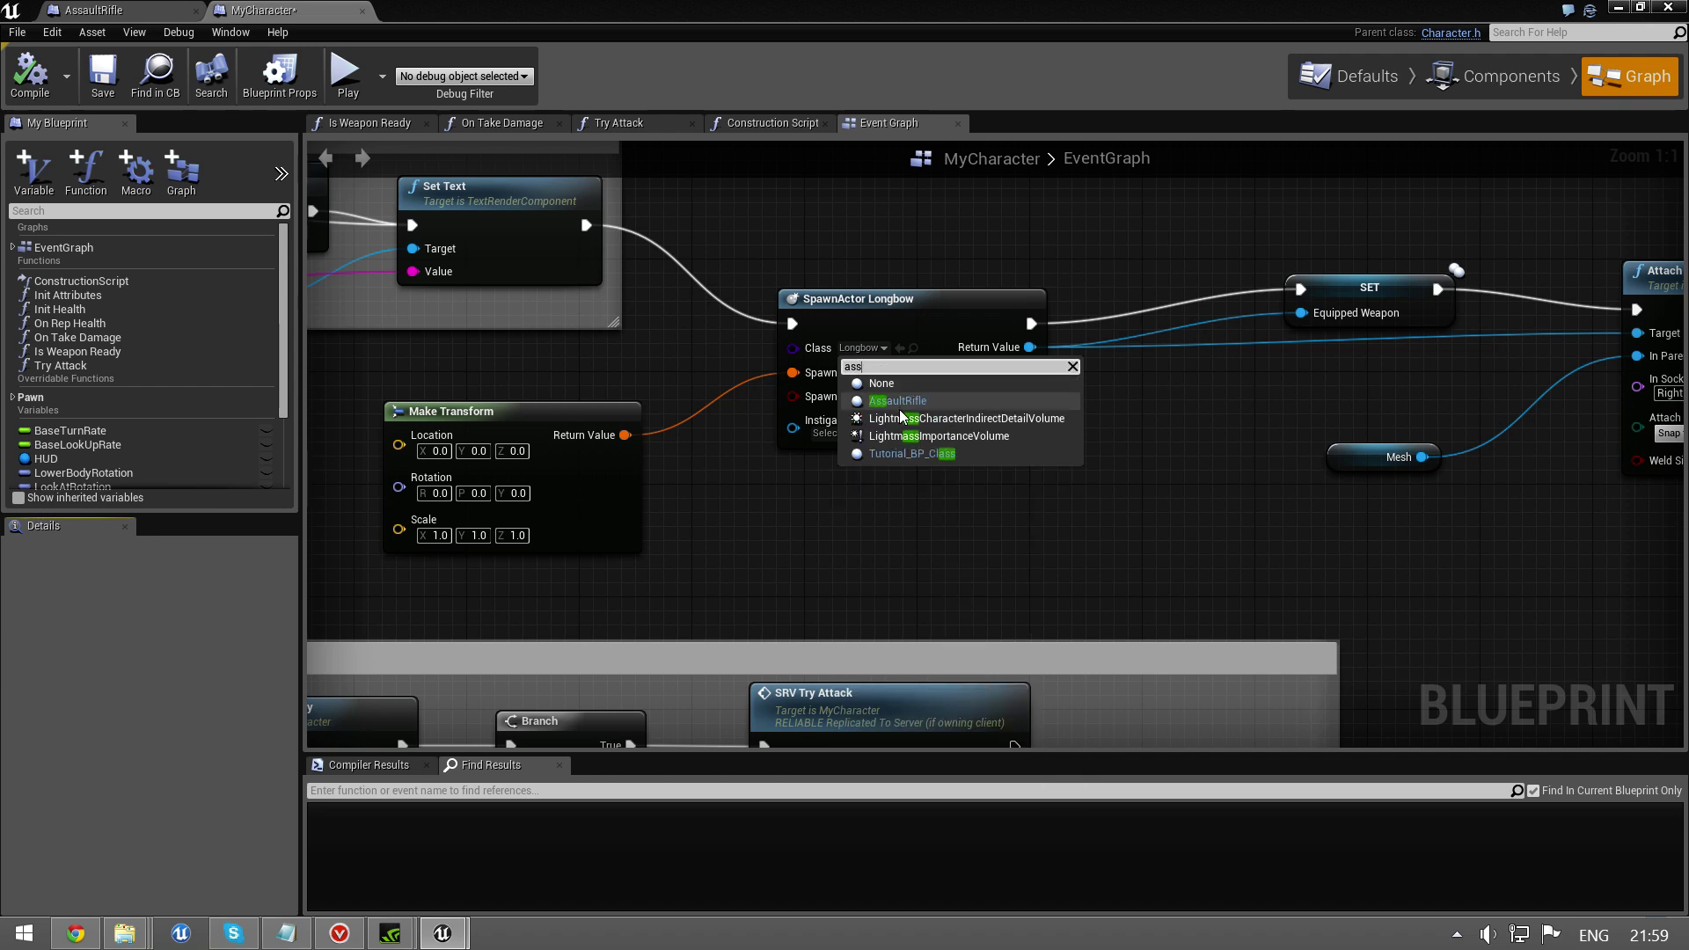
pyautogui.click(897, 401)
pyautogui.moveTo(1029, 347); pyautogui.dragTo(1301, 319)
pyautogui.moveTo(1038, 349); pyautogui.dragTo(1638, 335)
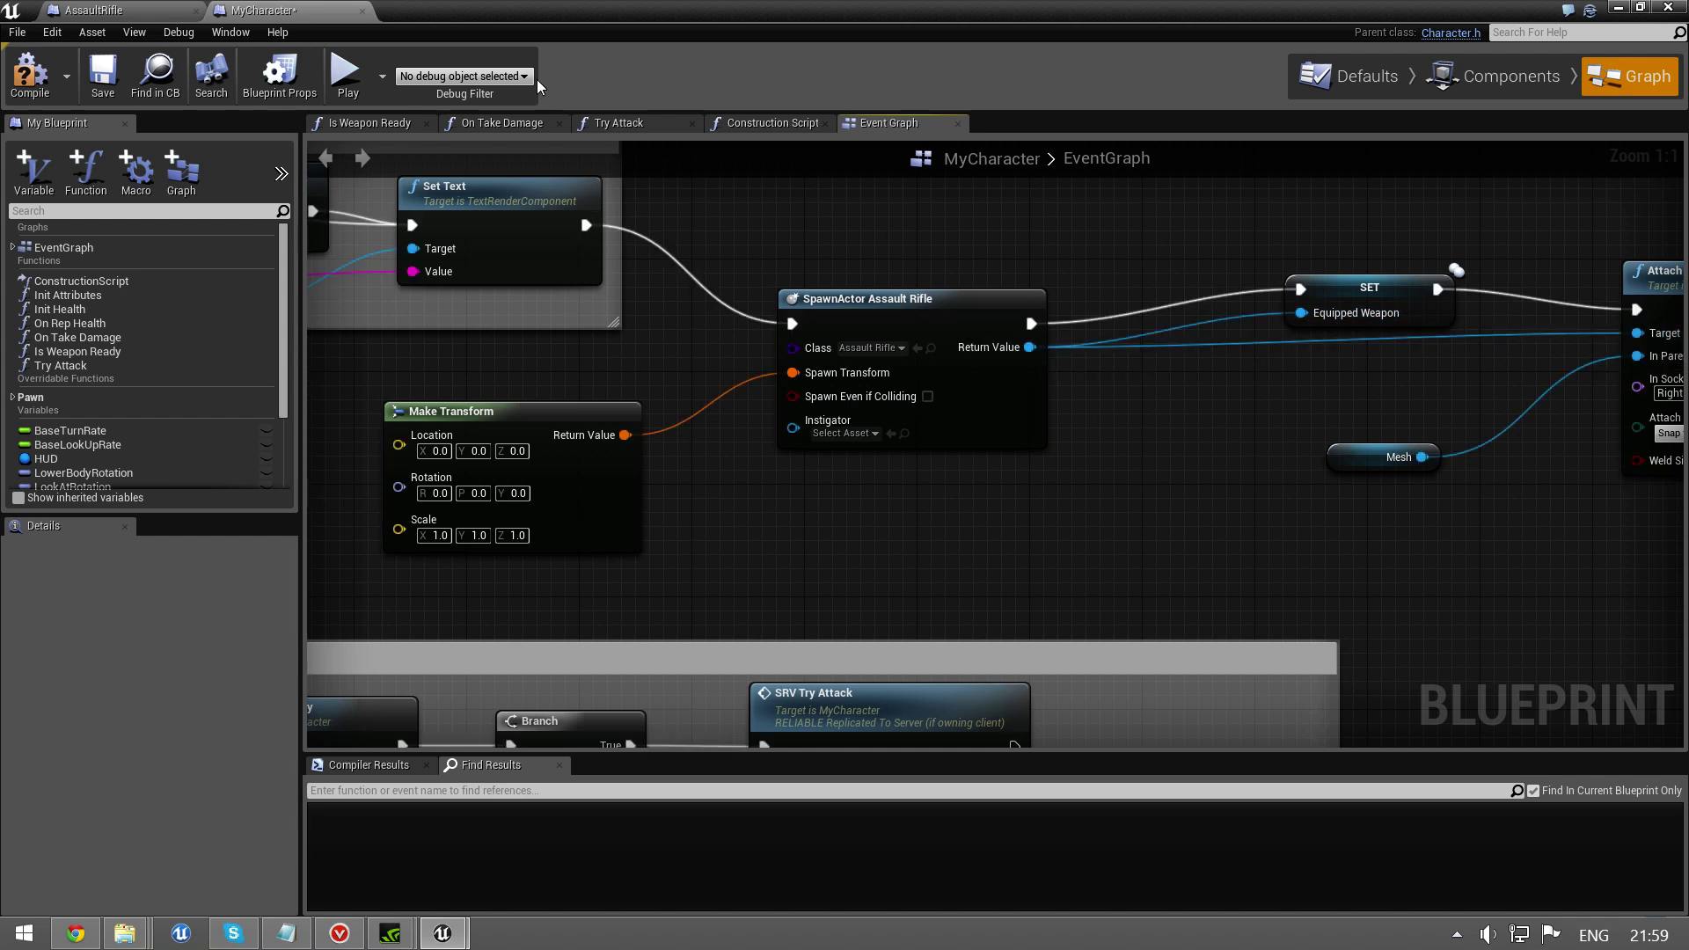
# Step: Play-test the level, fire the assault rifle several times while moving around to check its blast projectiles, and end the simulation
pyautogui.click(361, 71)
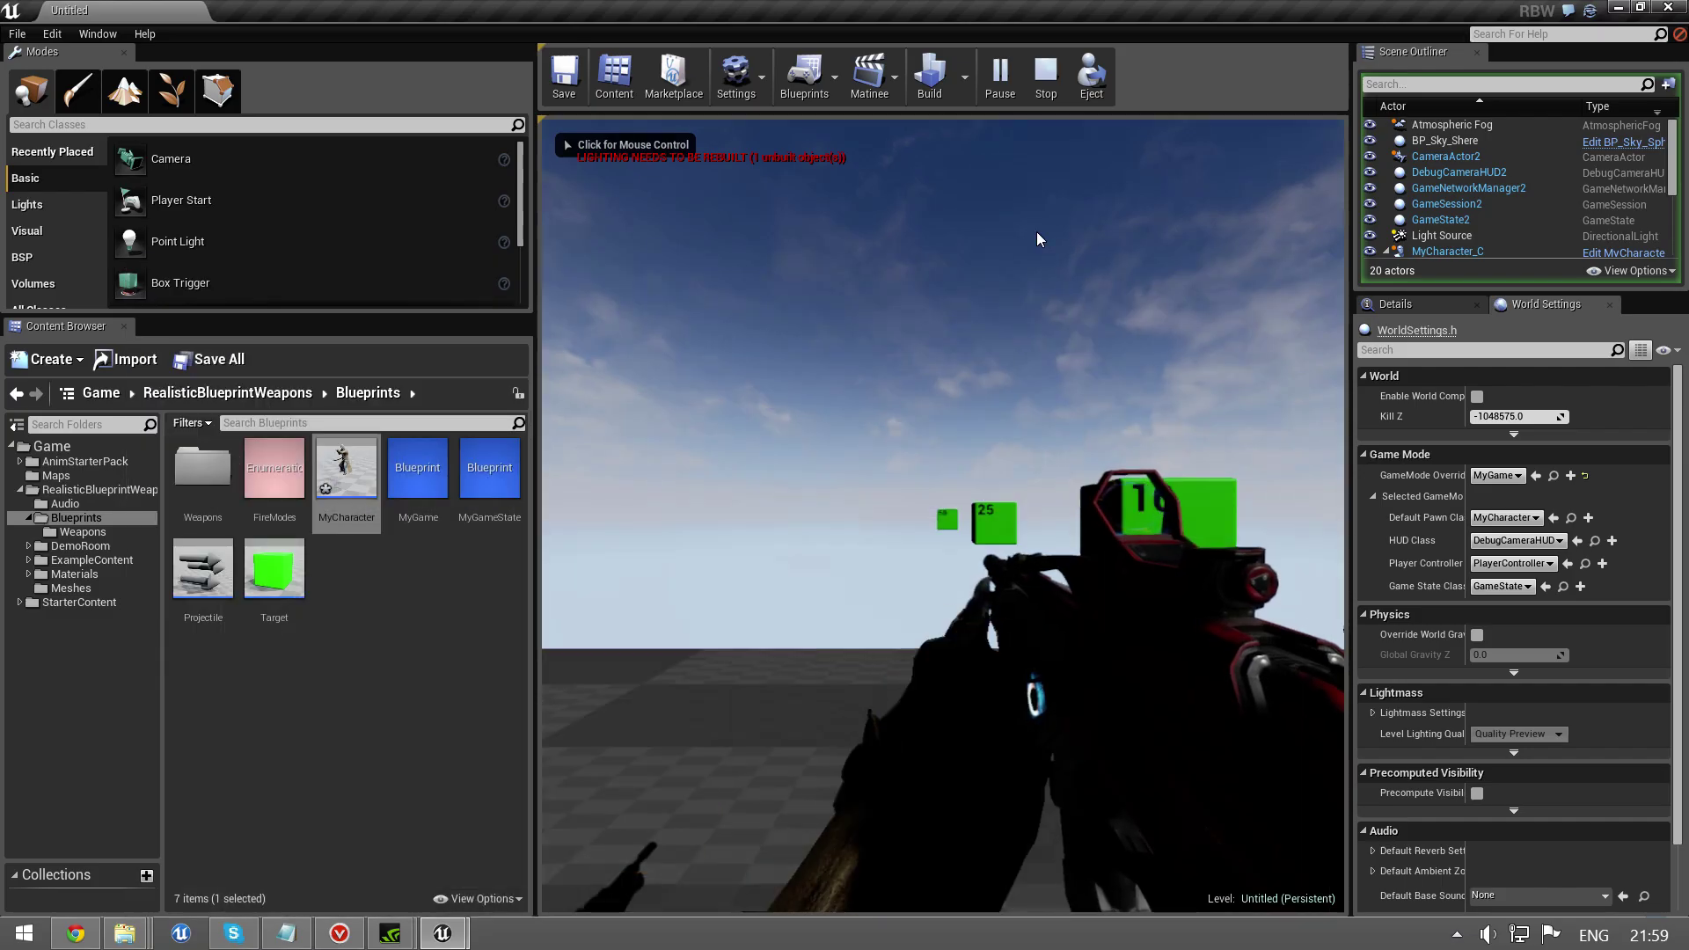
pyautogui.click(1038, 239)
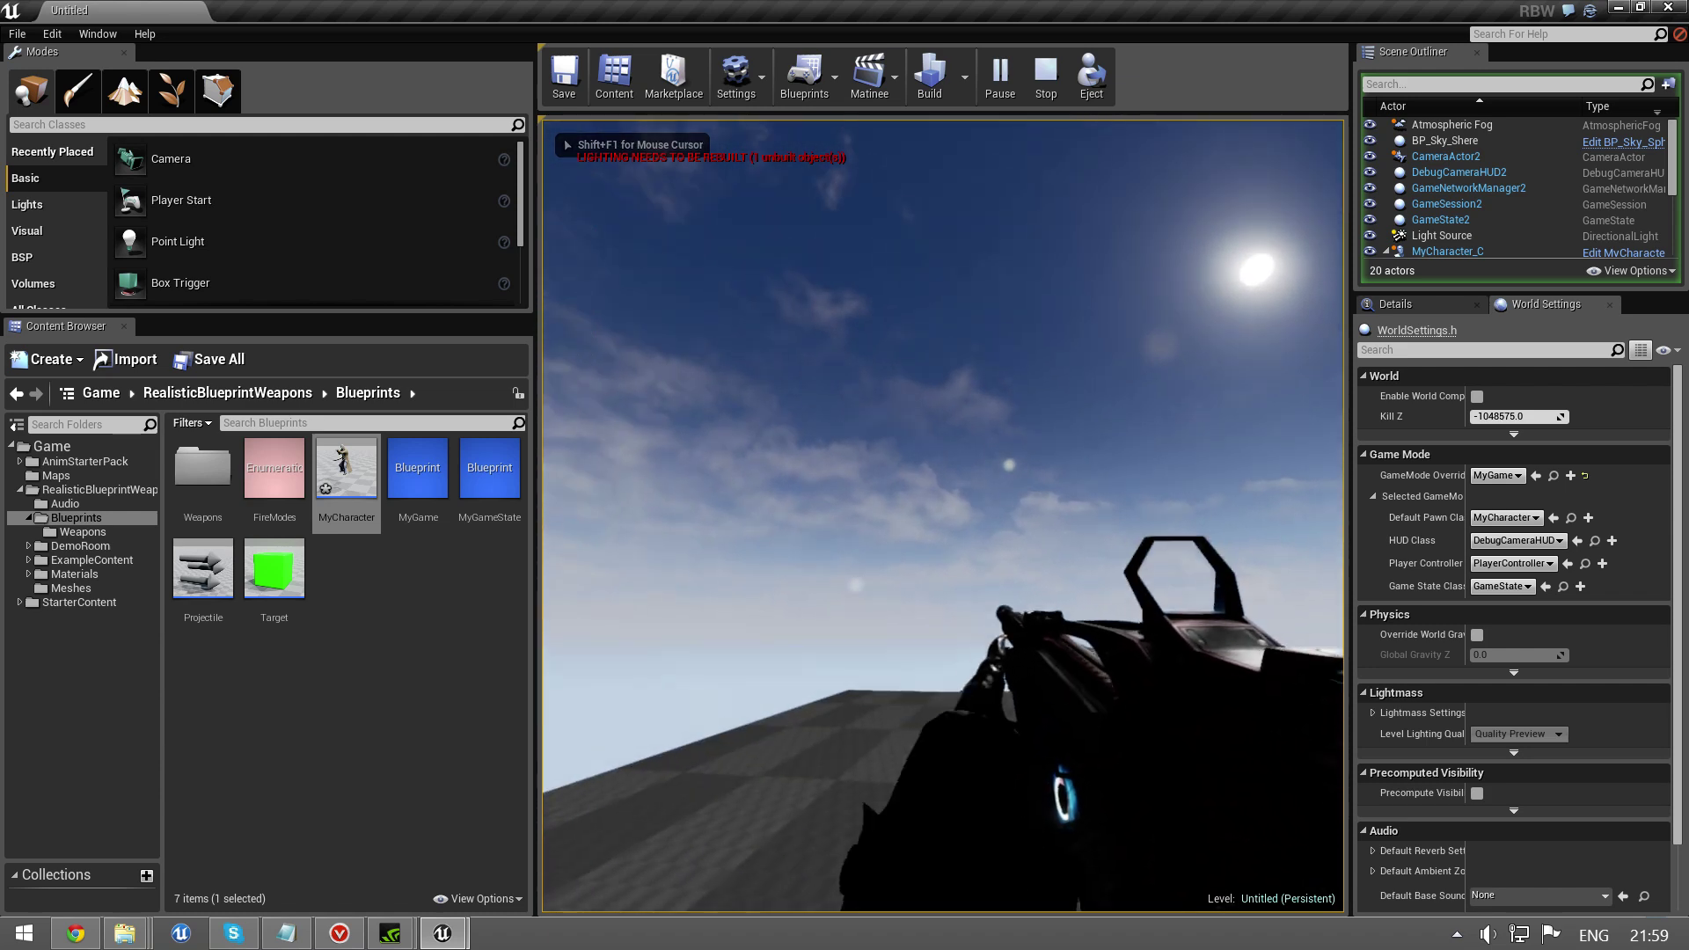
pyautogui.click(942, 516)
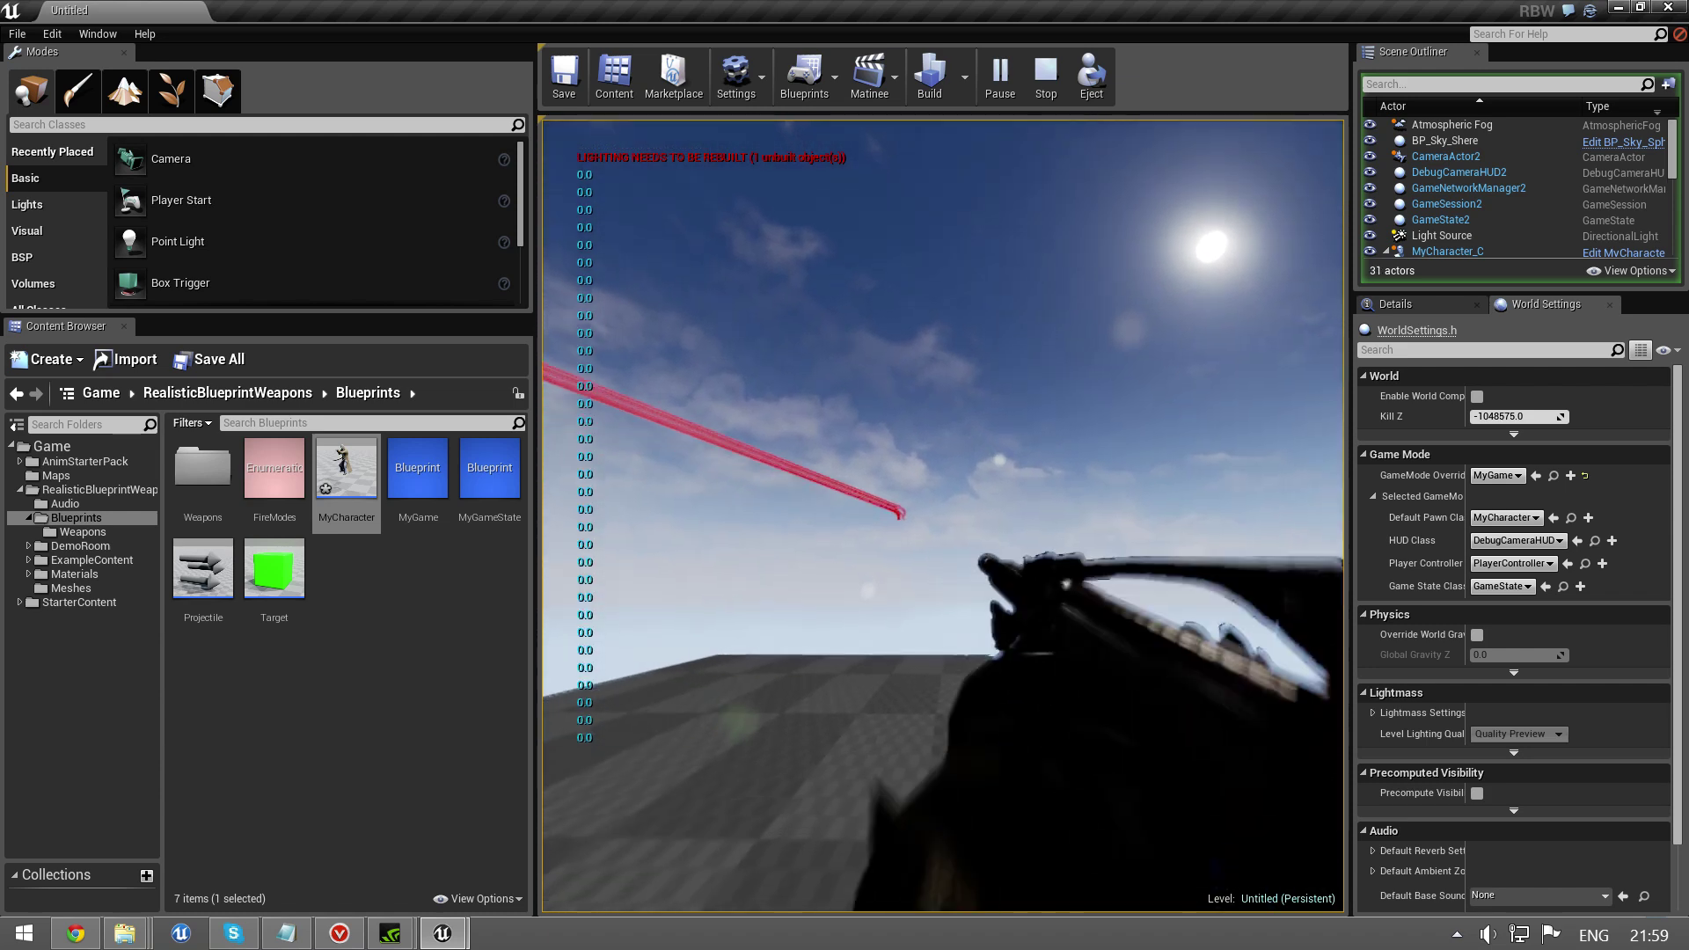
pyautogui.press('w')
pyautogui.press('a')
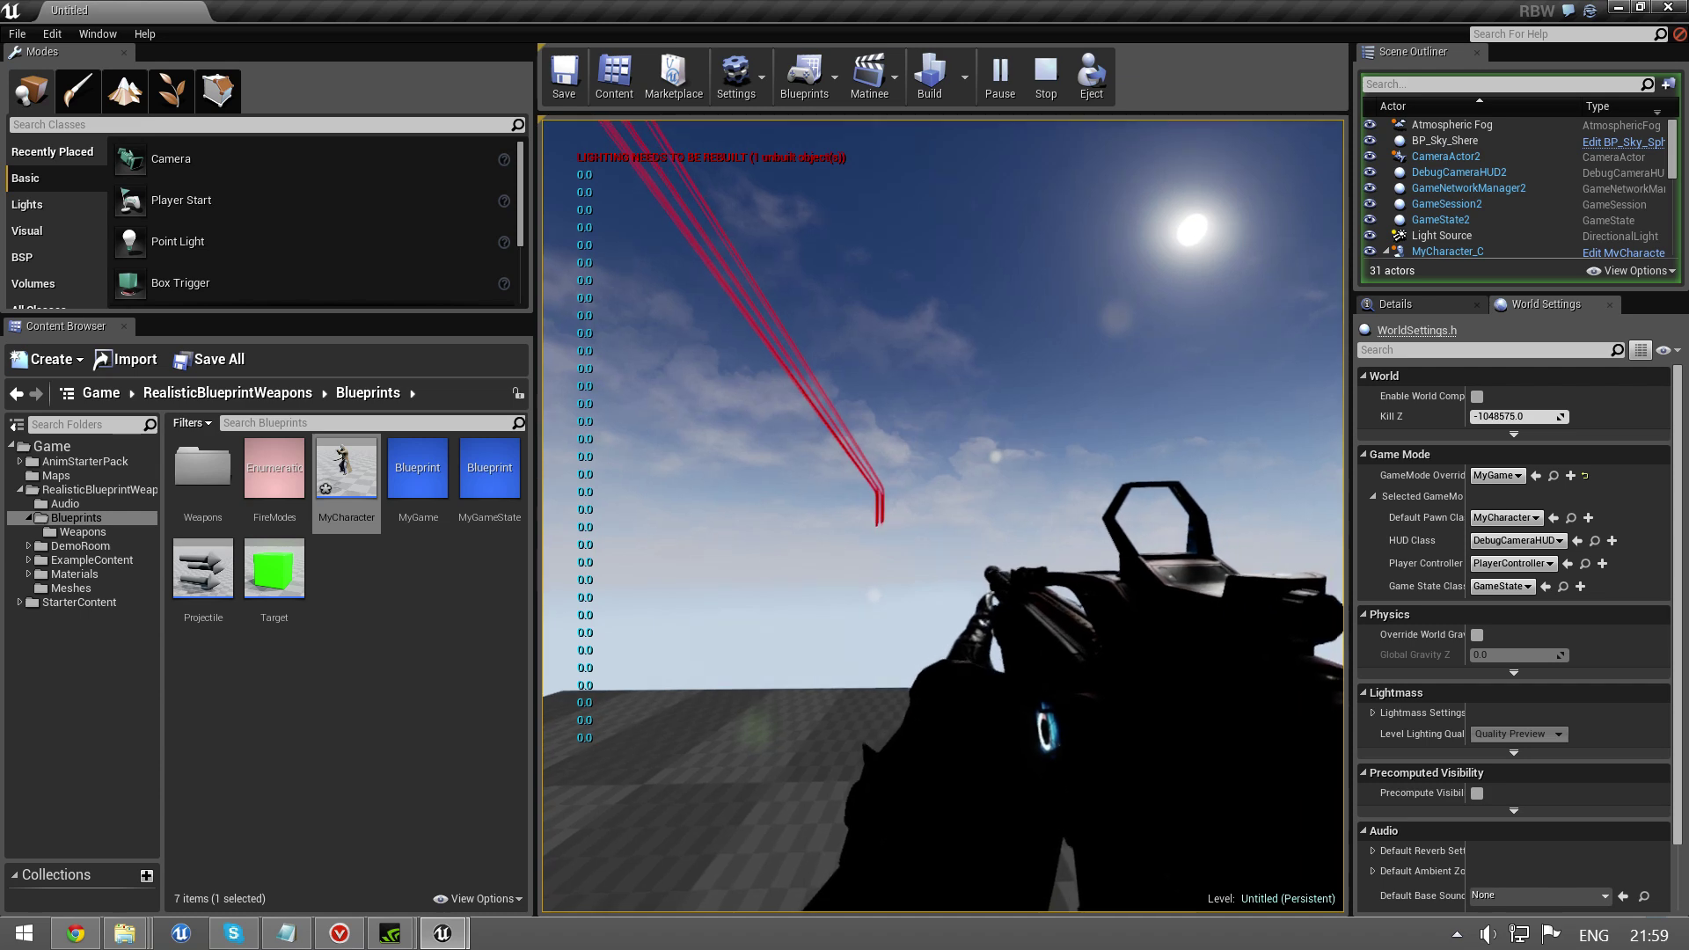
pyautogui.click(942, 516)
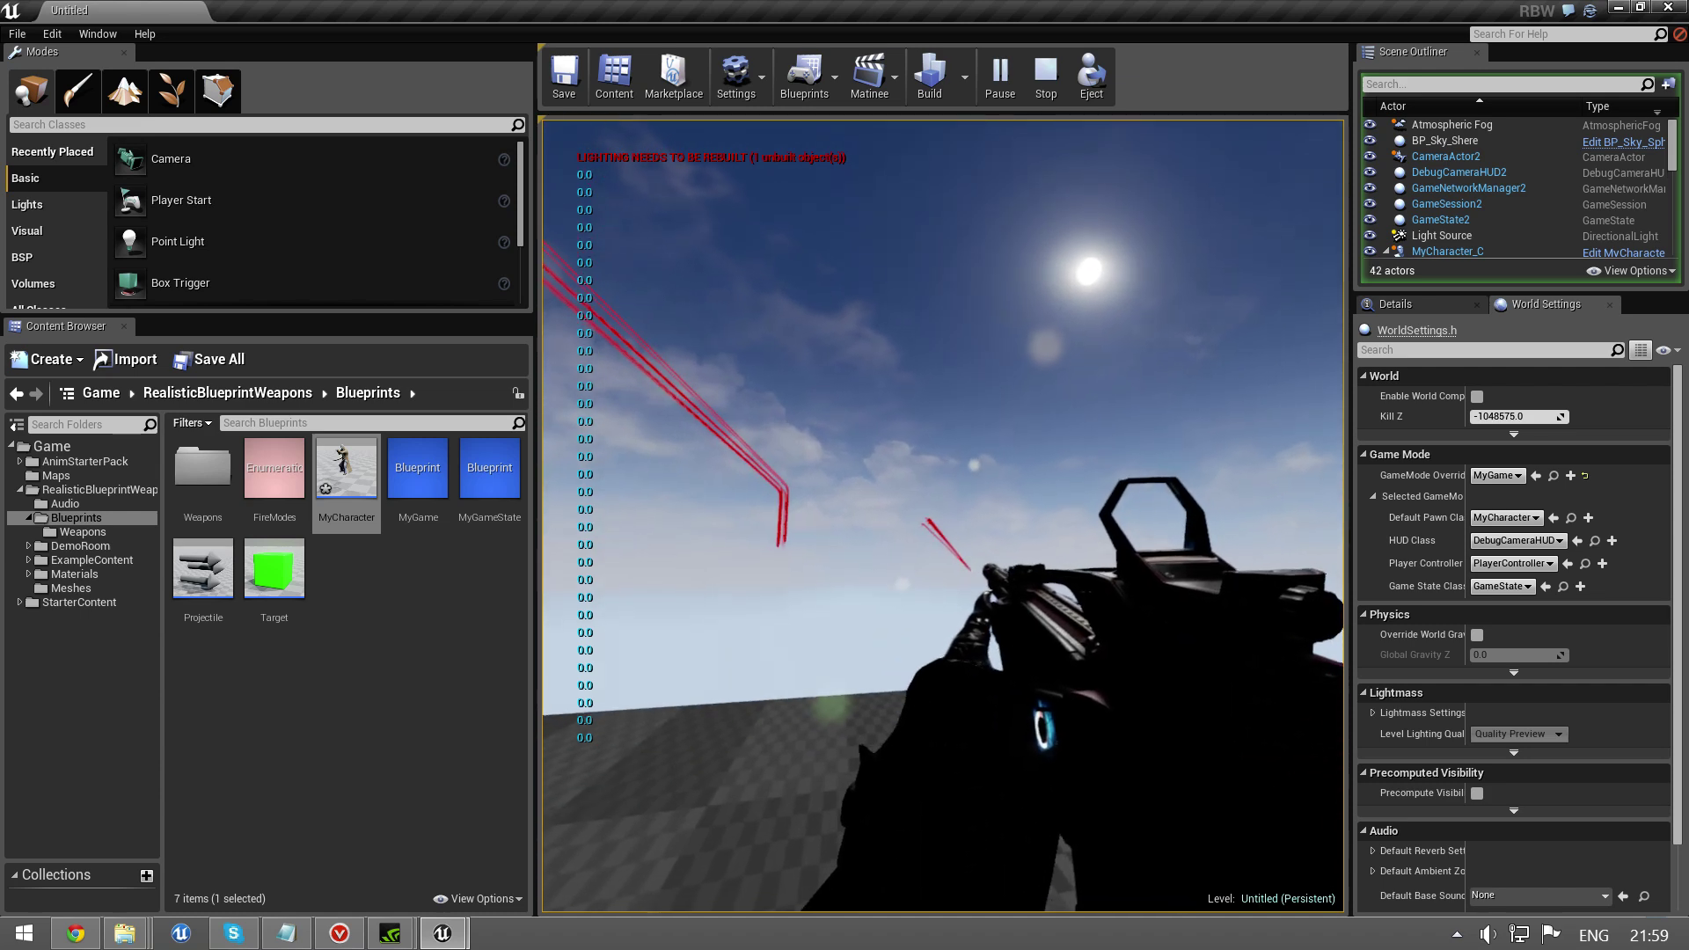
pyautogui.click(942, 516)
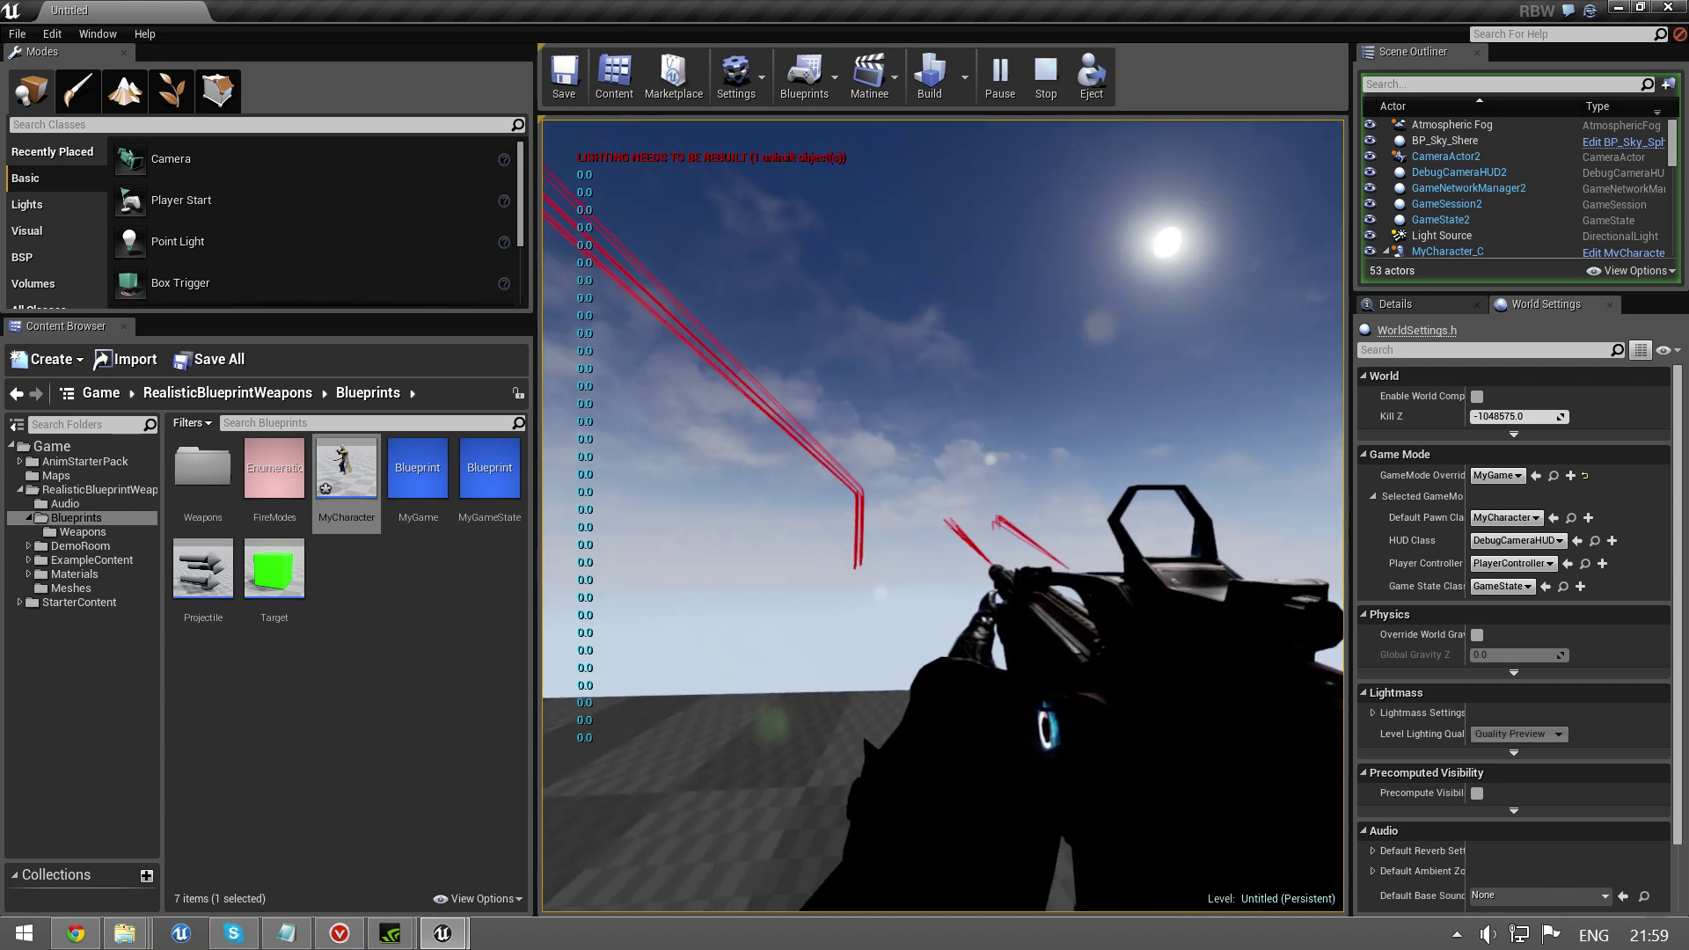
pyautogui.click(942, 515)
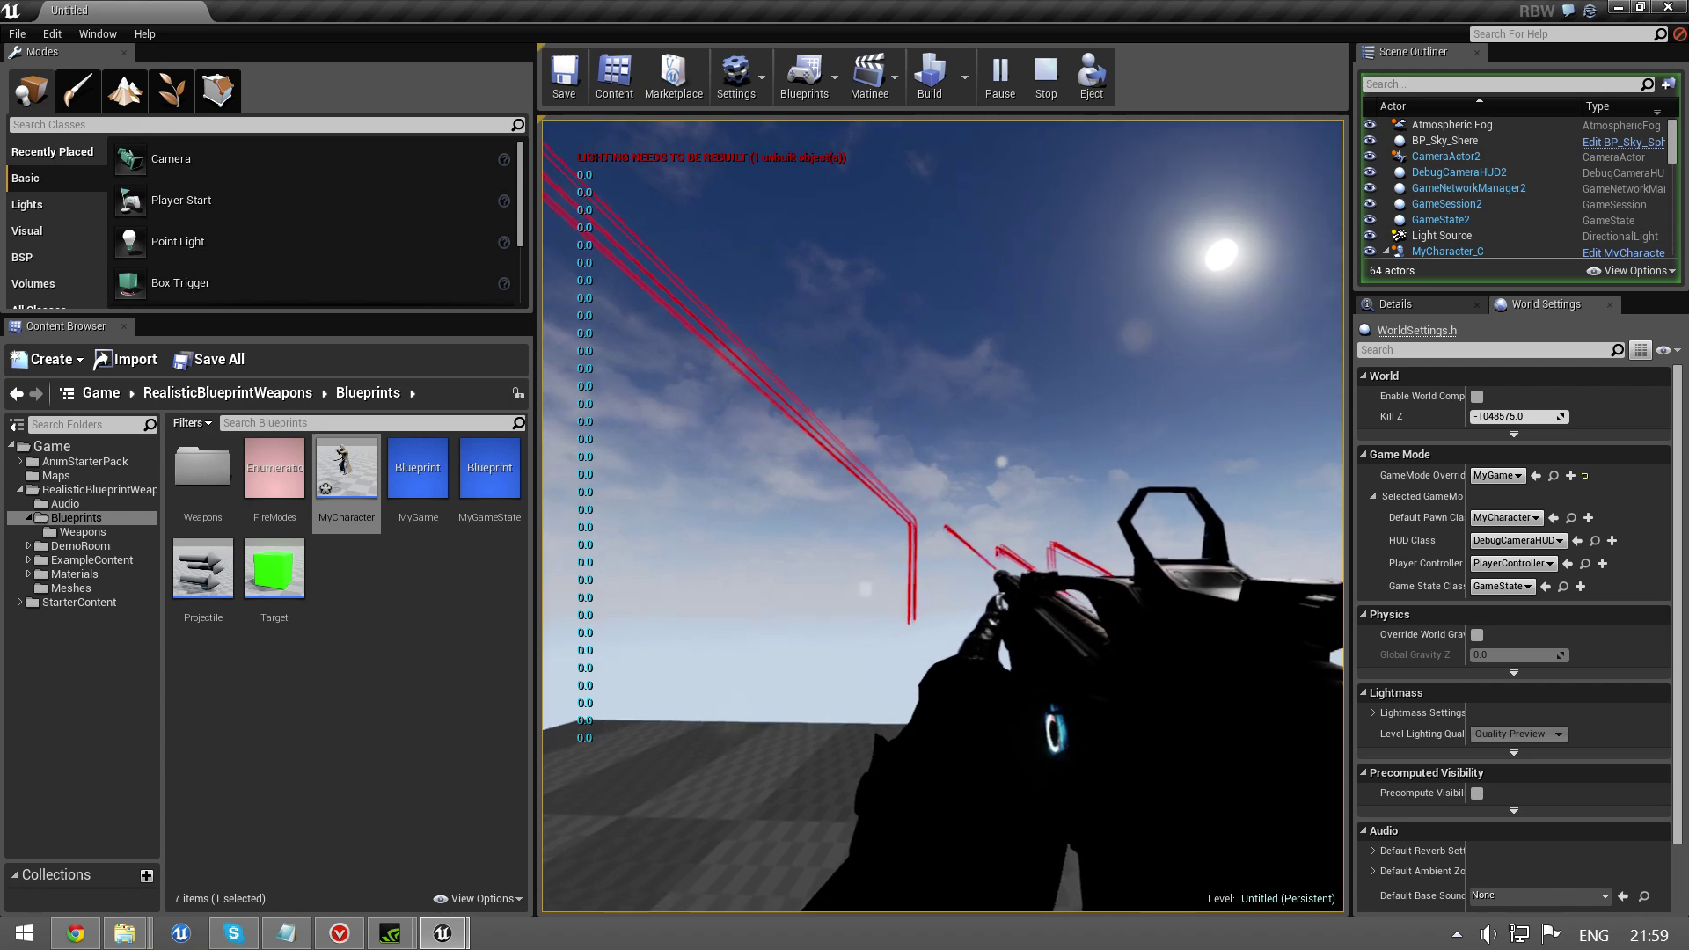
pyautogui.press('Escape')
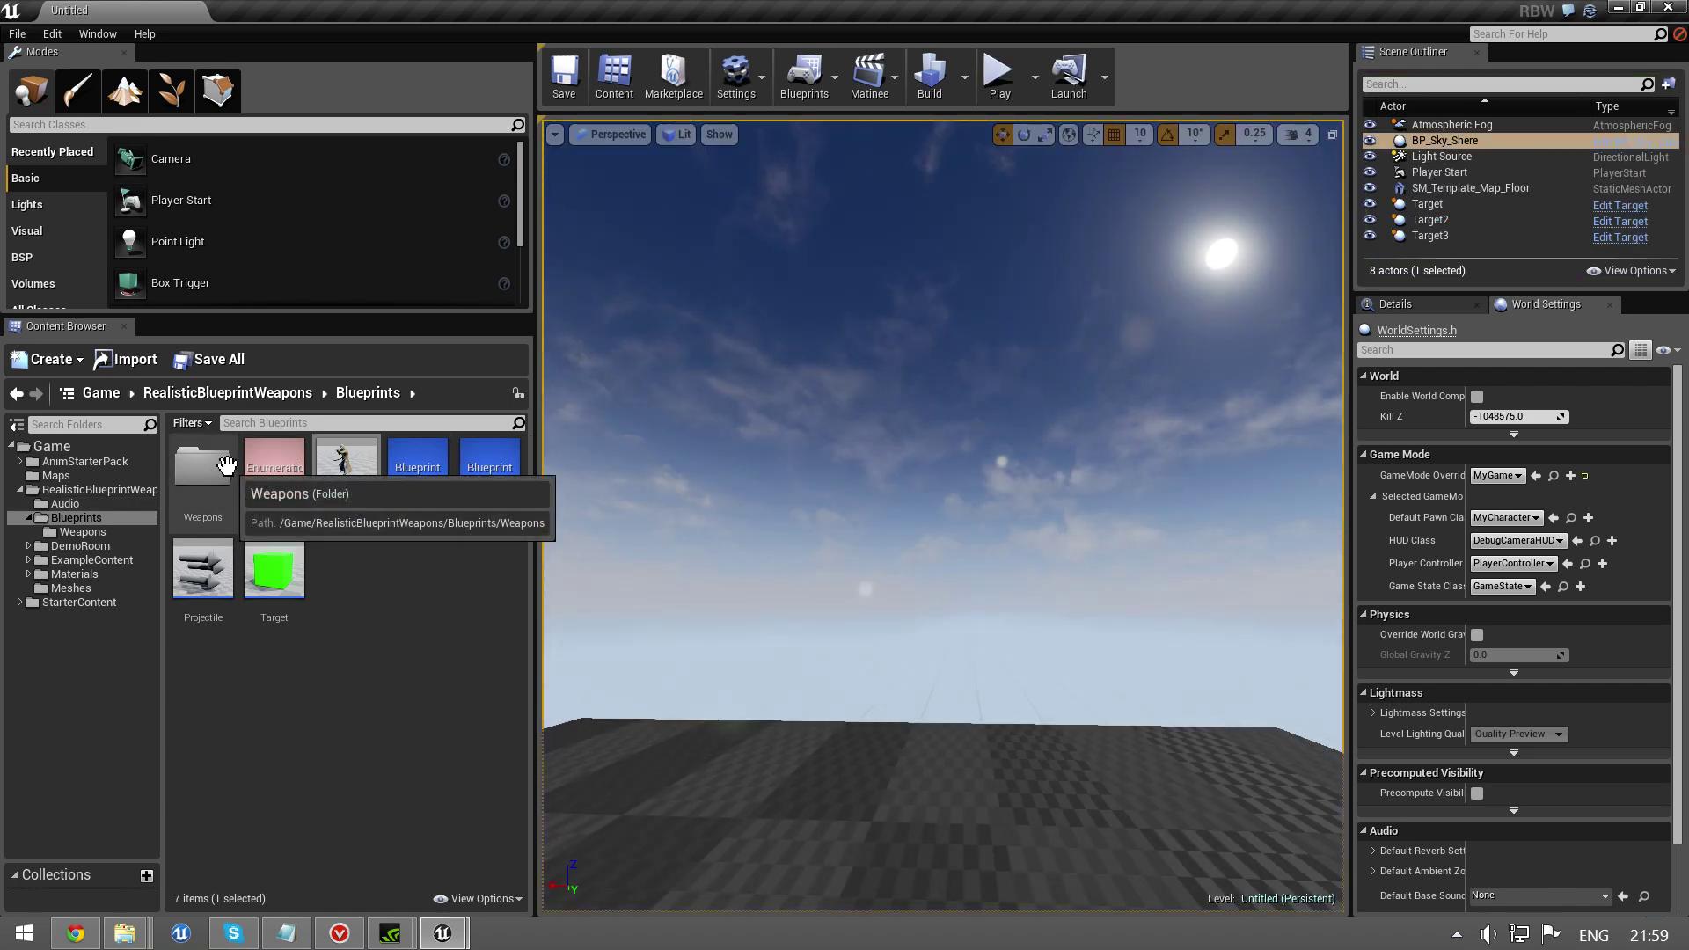
# Step: In the AssaultRifle defaults, set Vertical Spread to 50, Horizontal Spread to 500 and Blast Projectile Count to 21
pyautogui.doubleClick(227, 465)
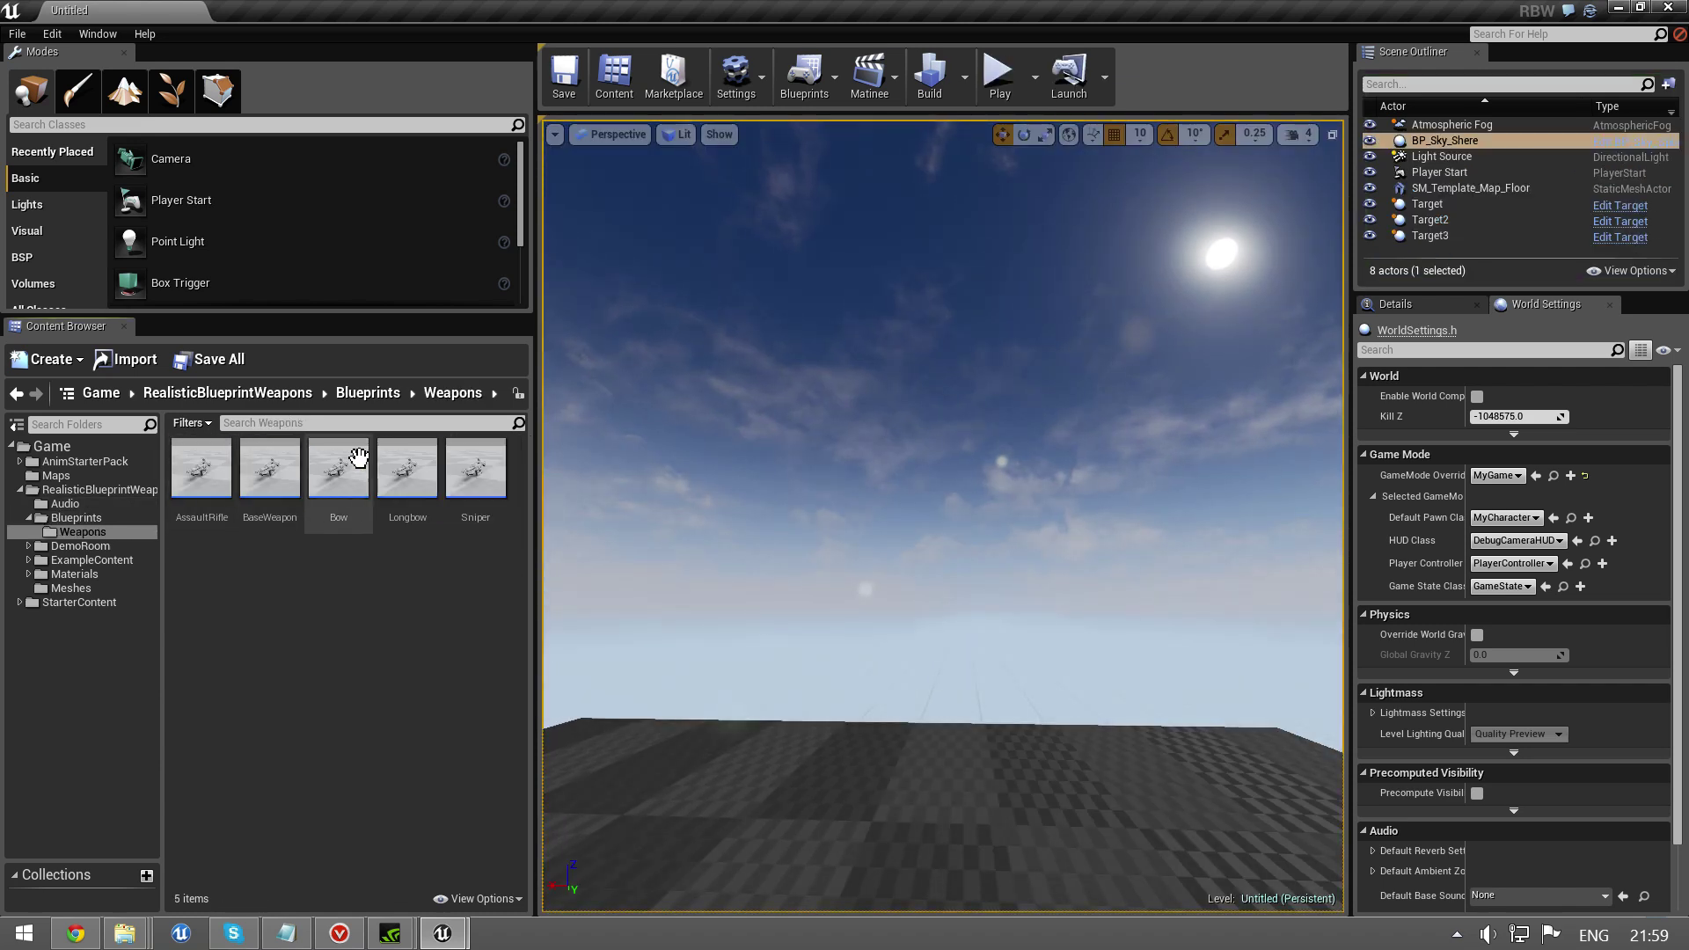
pyautogui.doubleClick(229, 477)
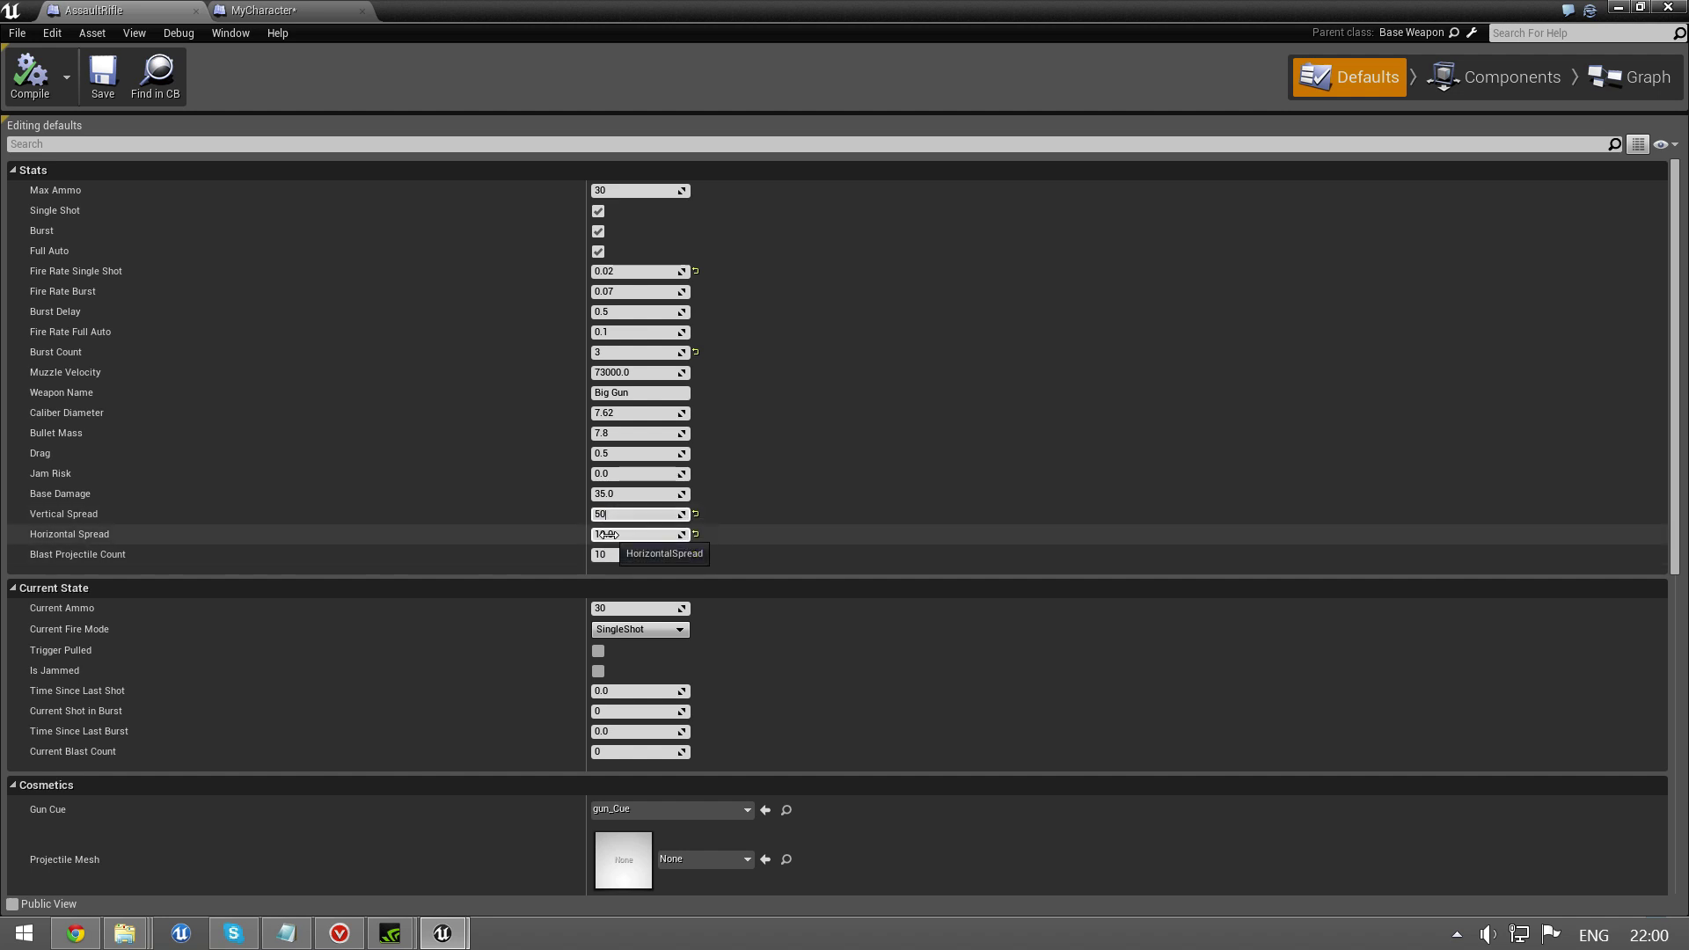
pyautogui.click(607, 534)
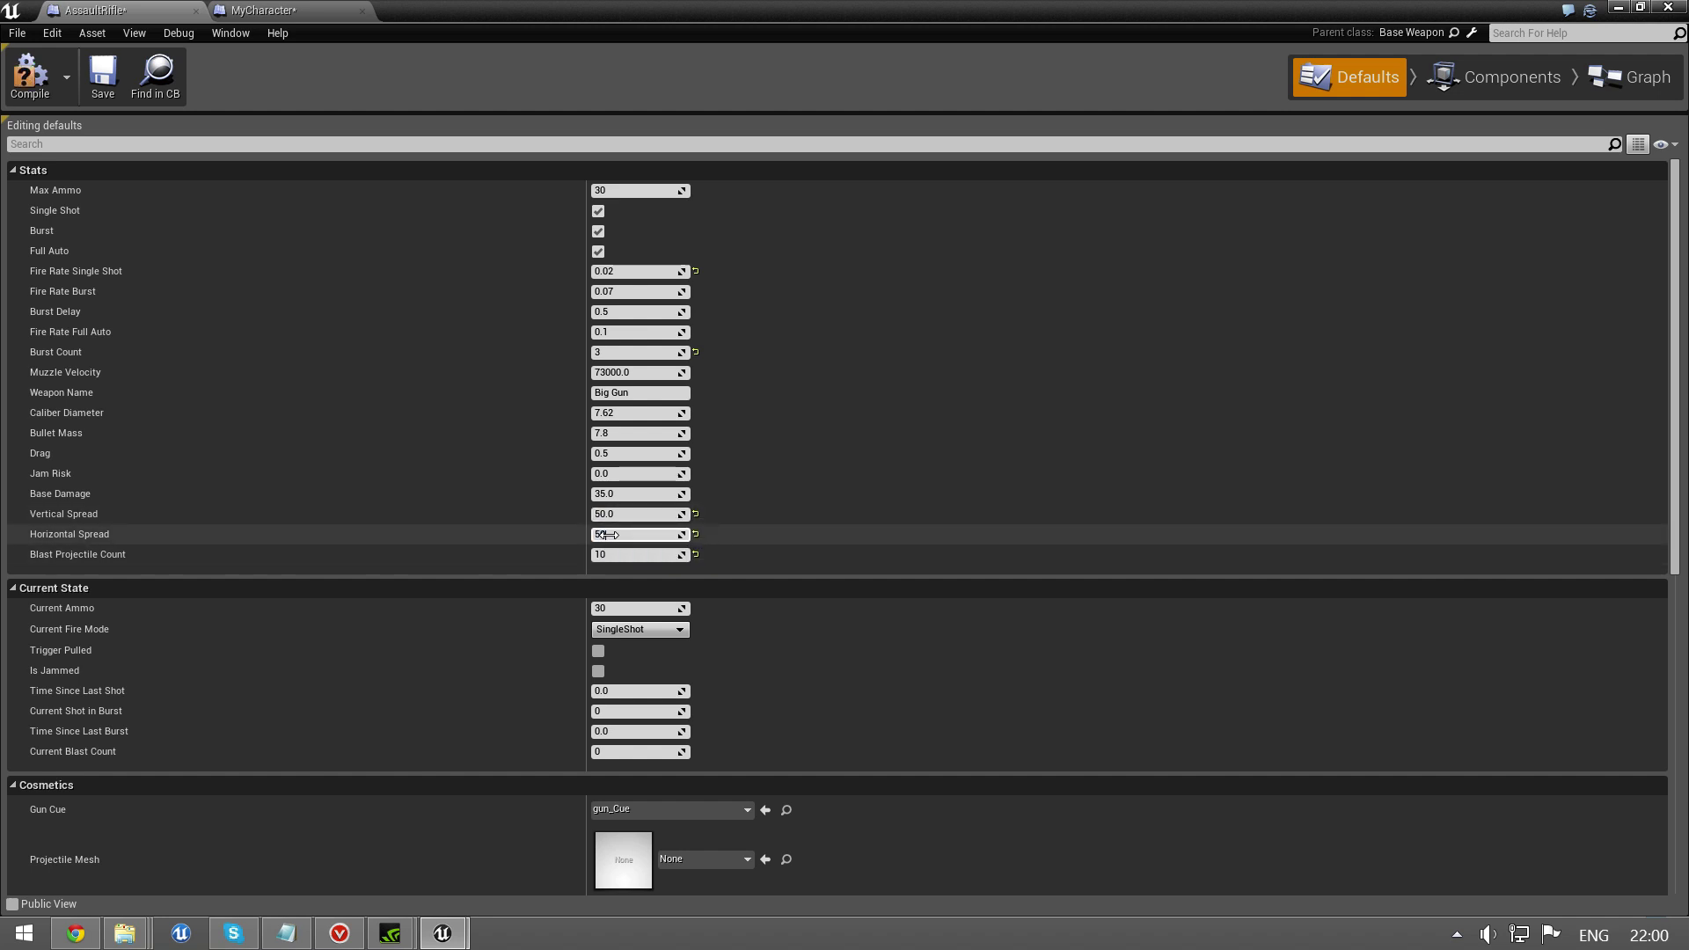
pyautogui.write('500')
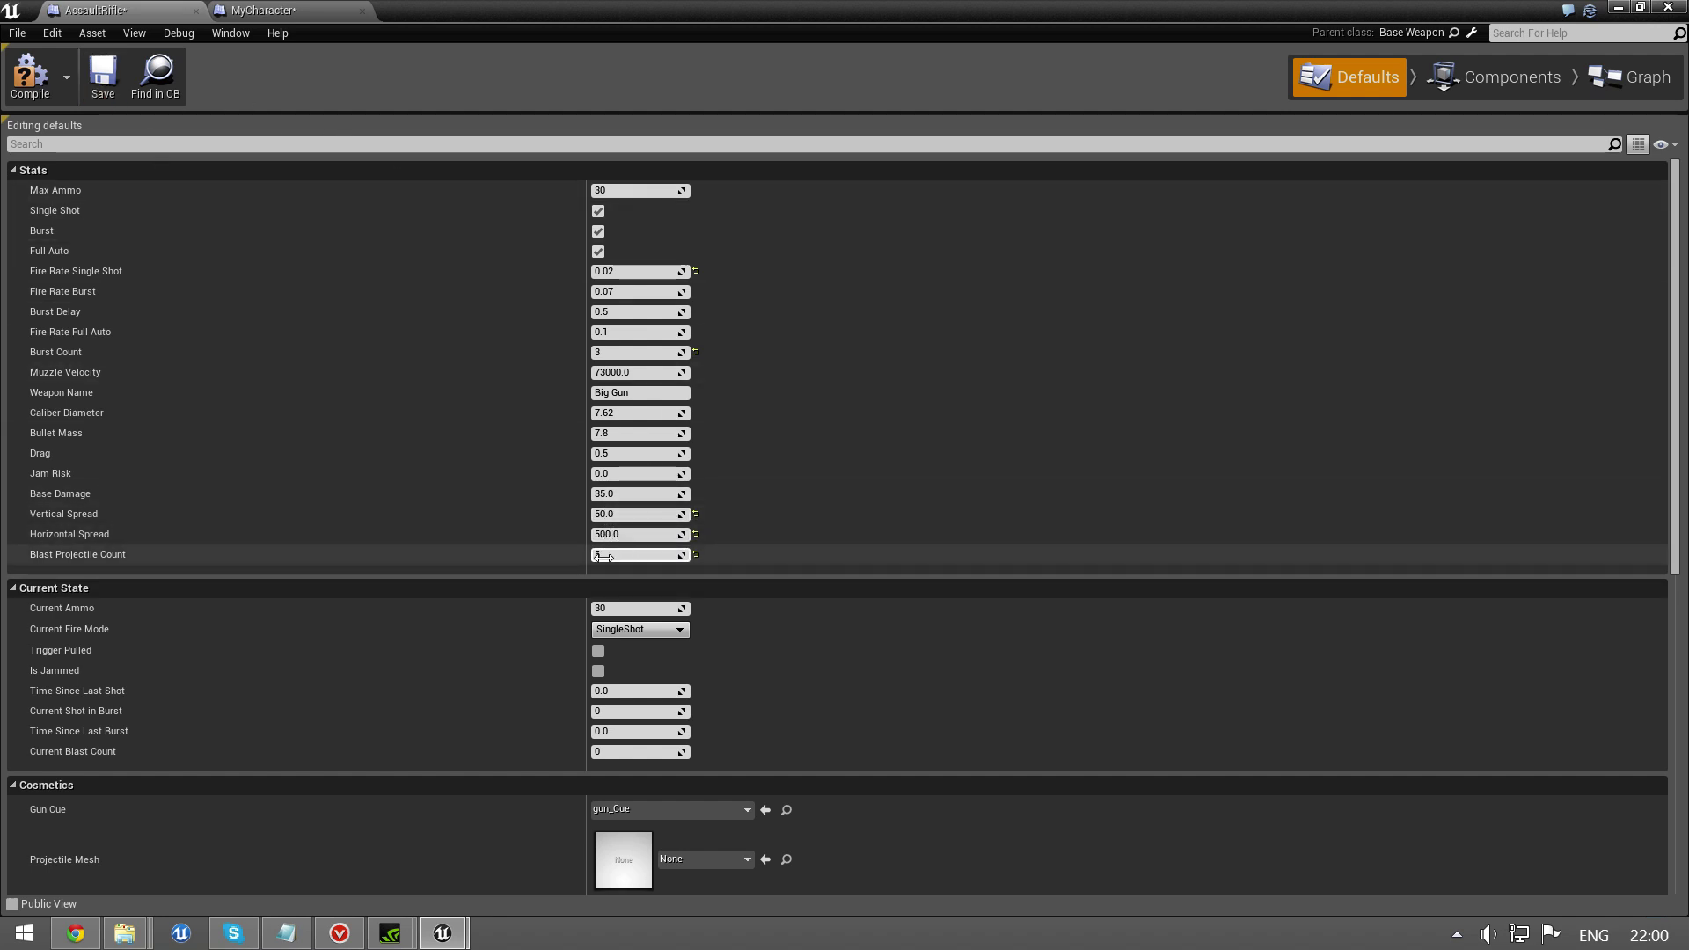
pyautogui.moveTo(639, 555); pyautogui.dragTo(651, 554)
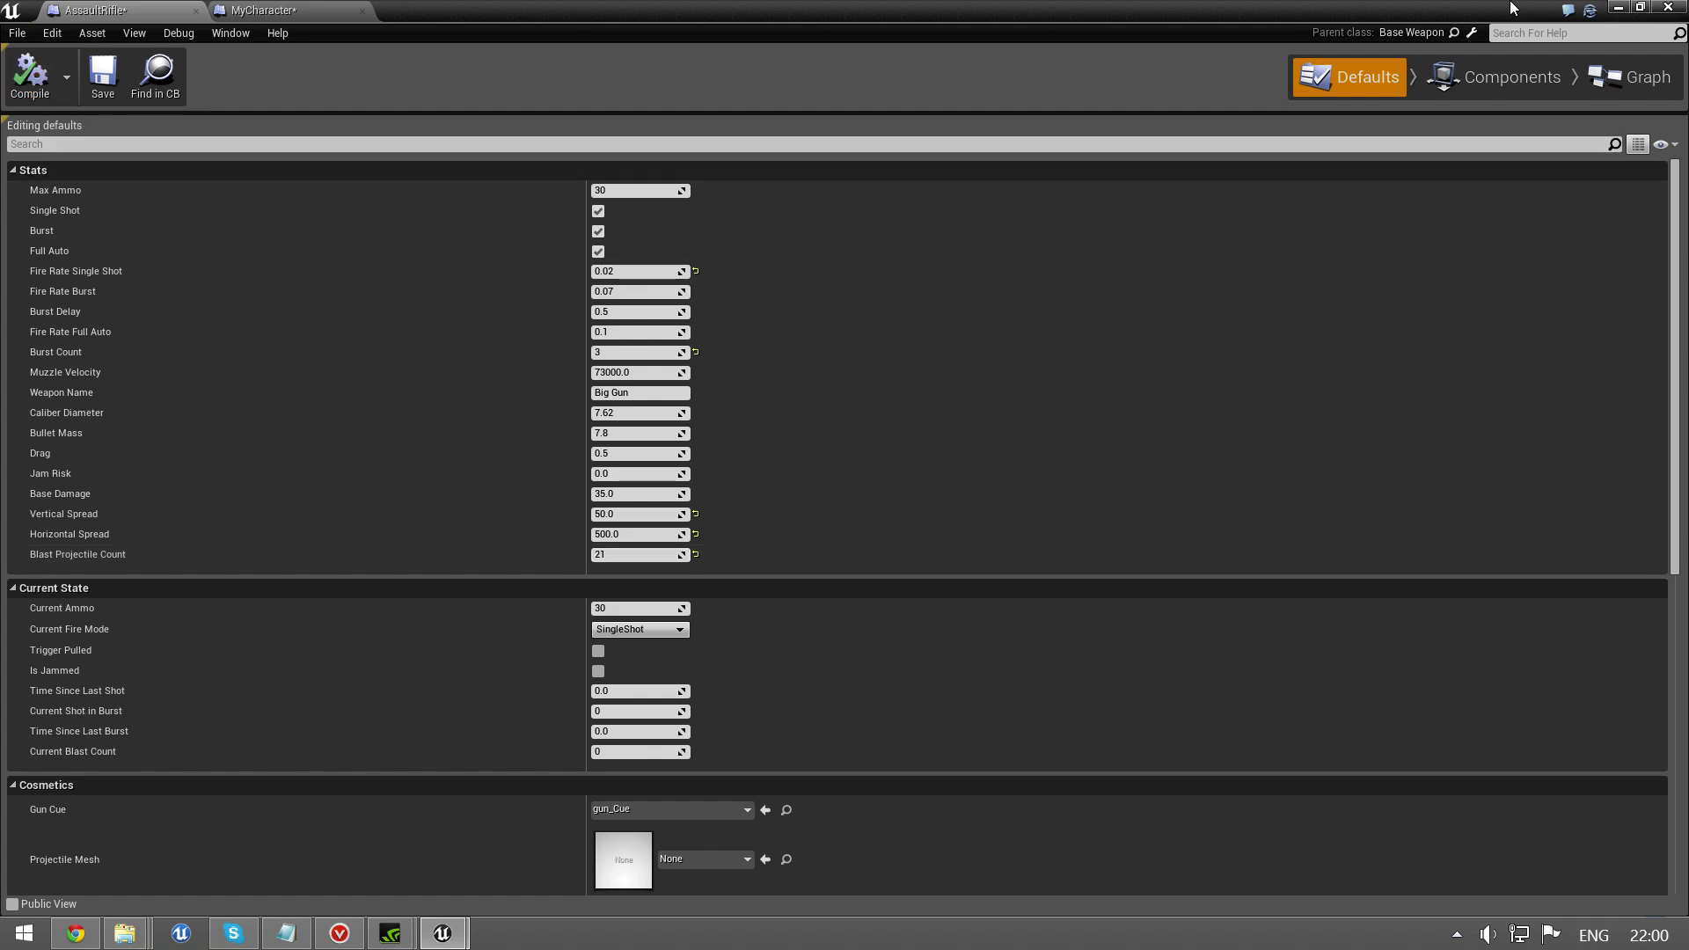
pyautogui.click(1626, 7)
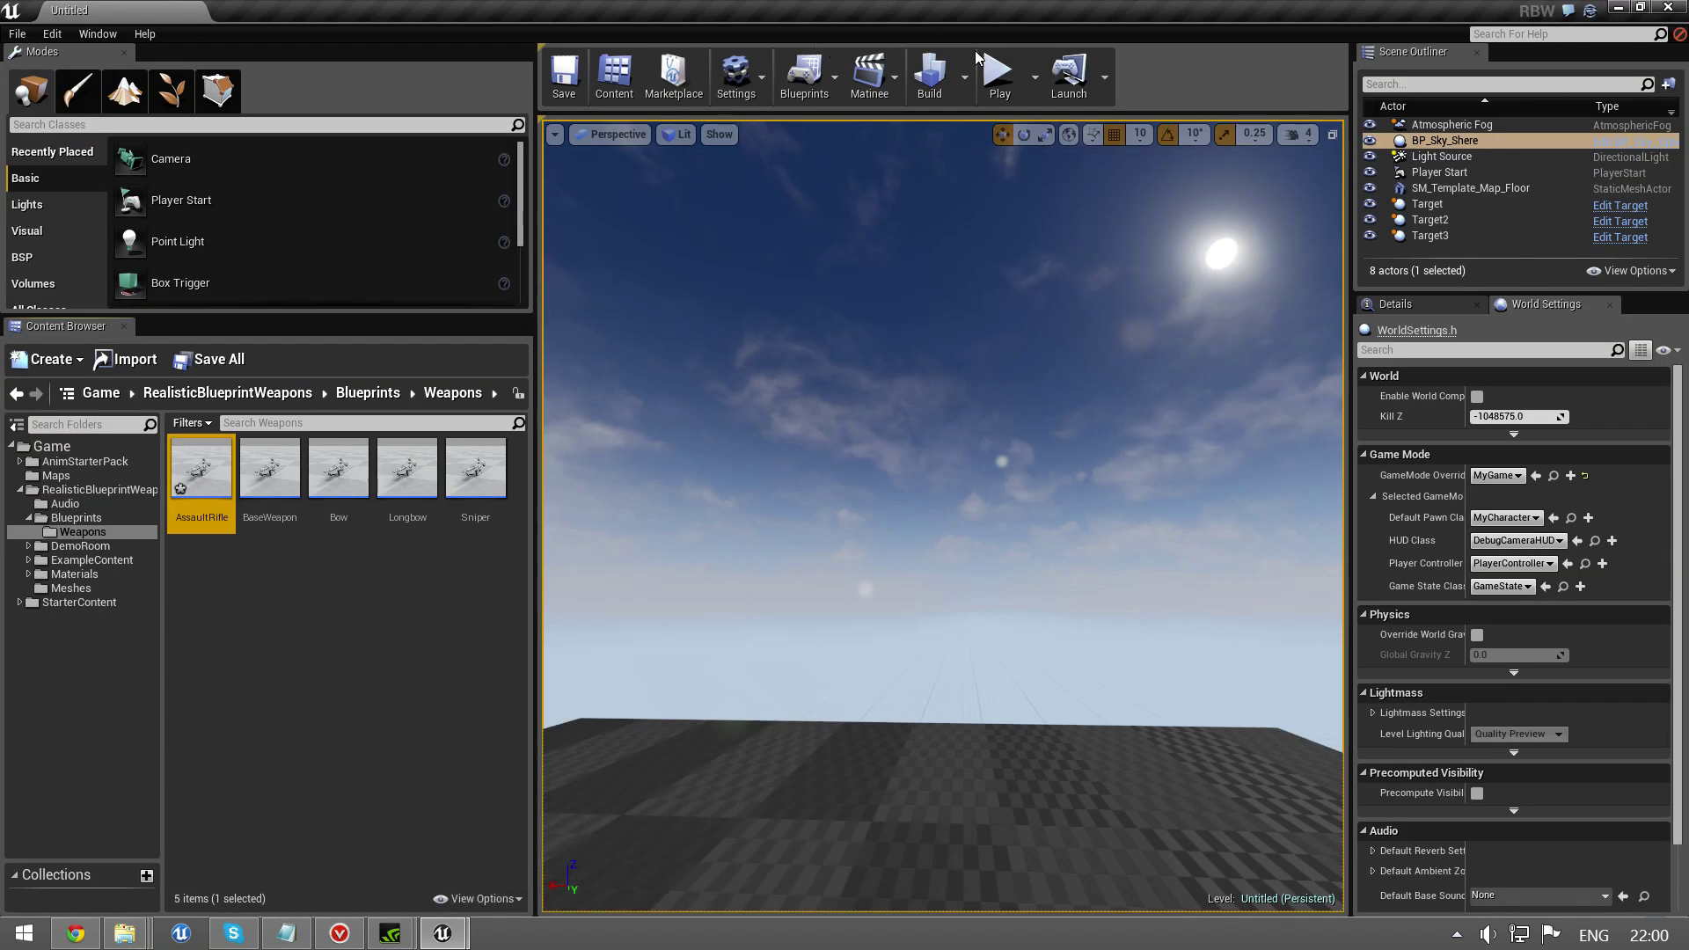
# Step: Play-test the level again and fire the assault rifle while moving sideways to examine the widened projectile spread
pyautogui.click(998, 74)
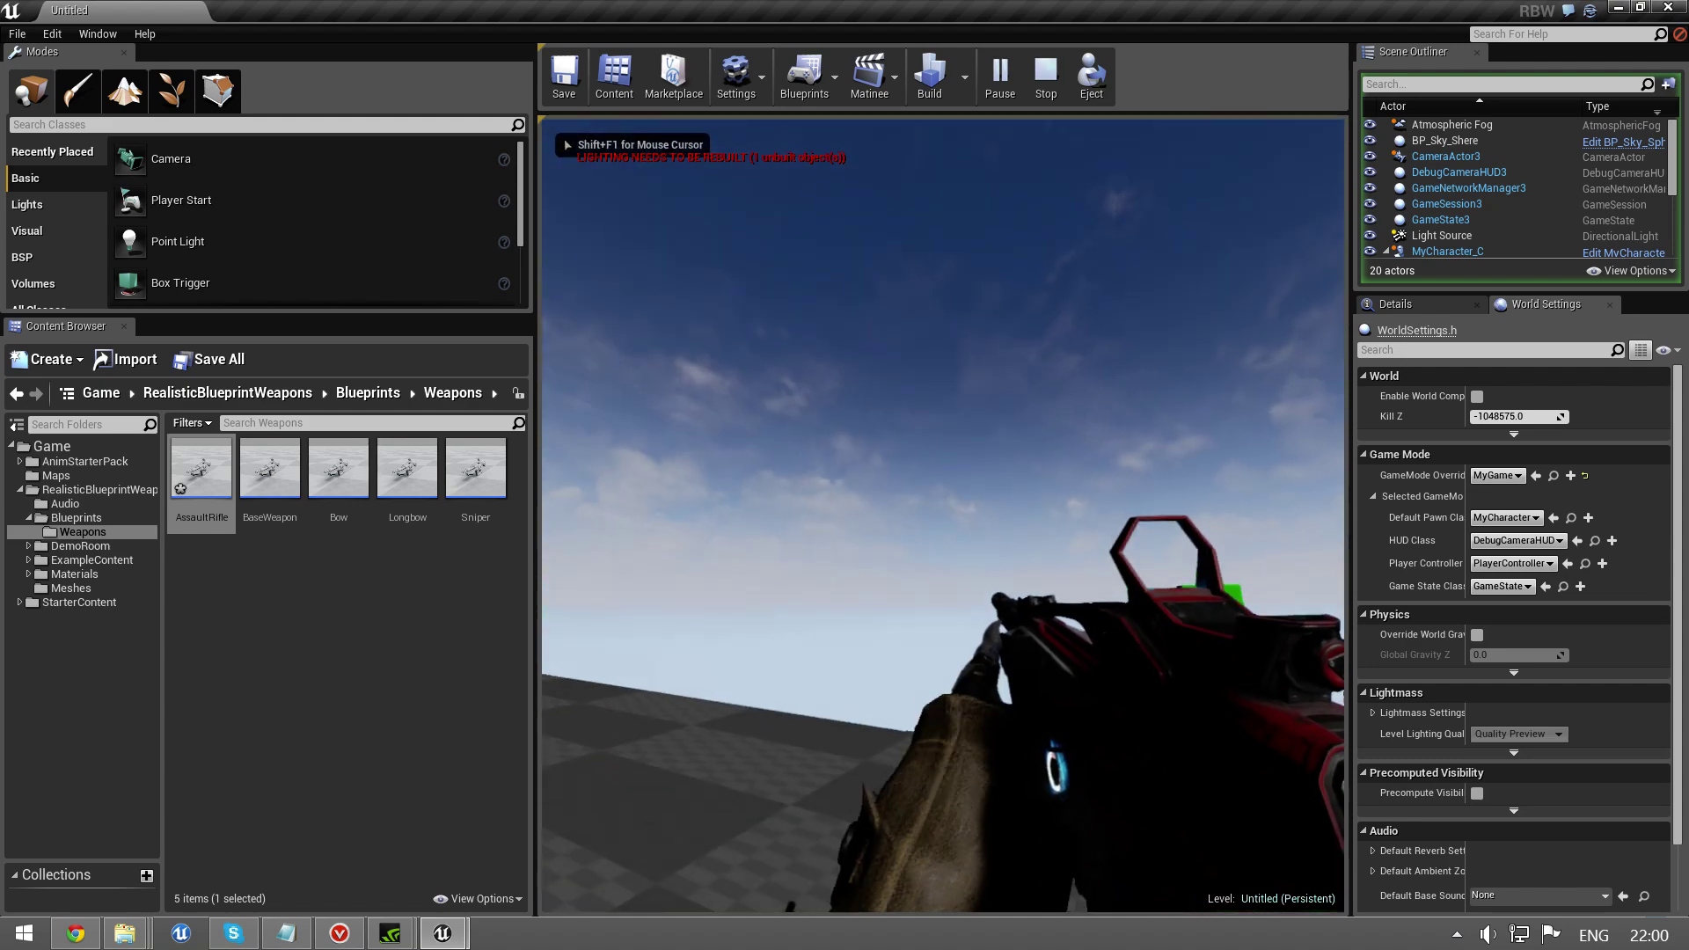
pyautogui.click(943, 515)
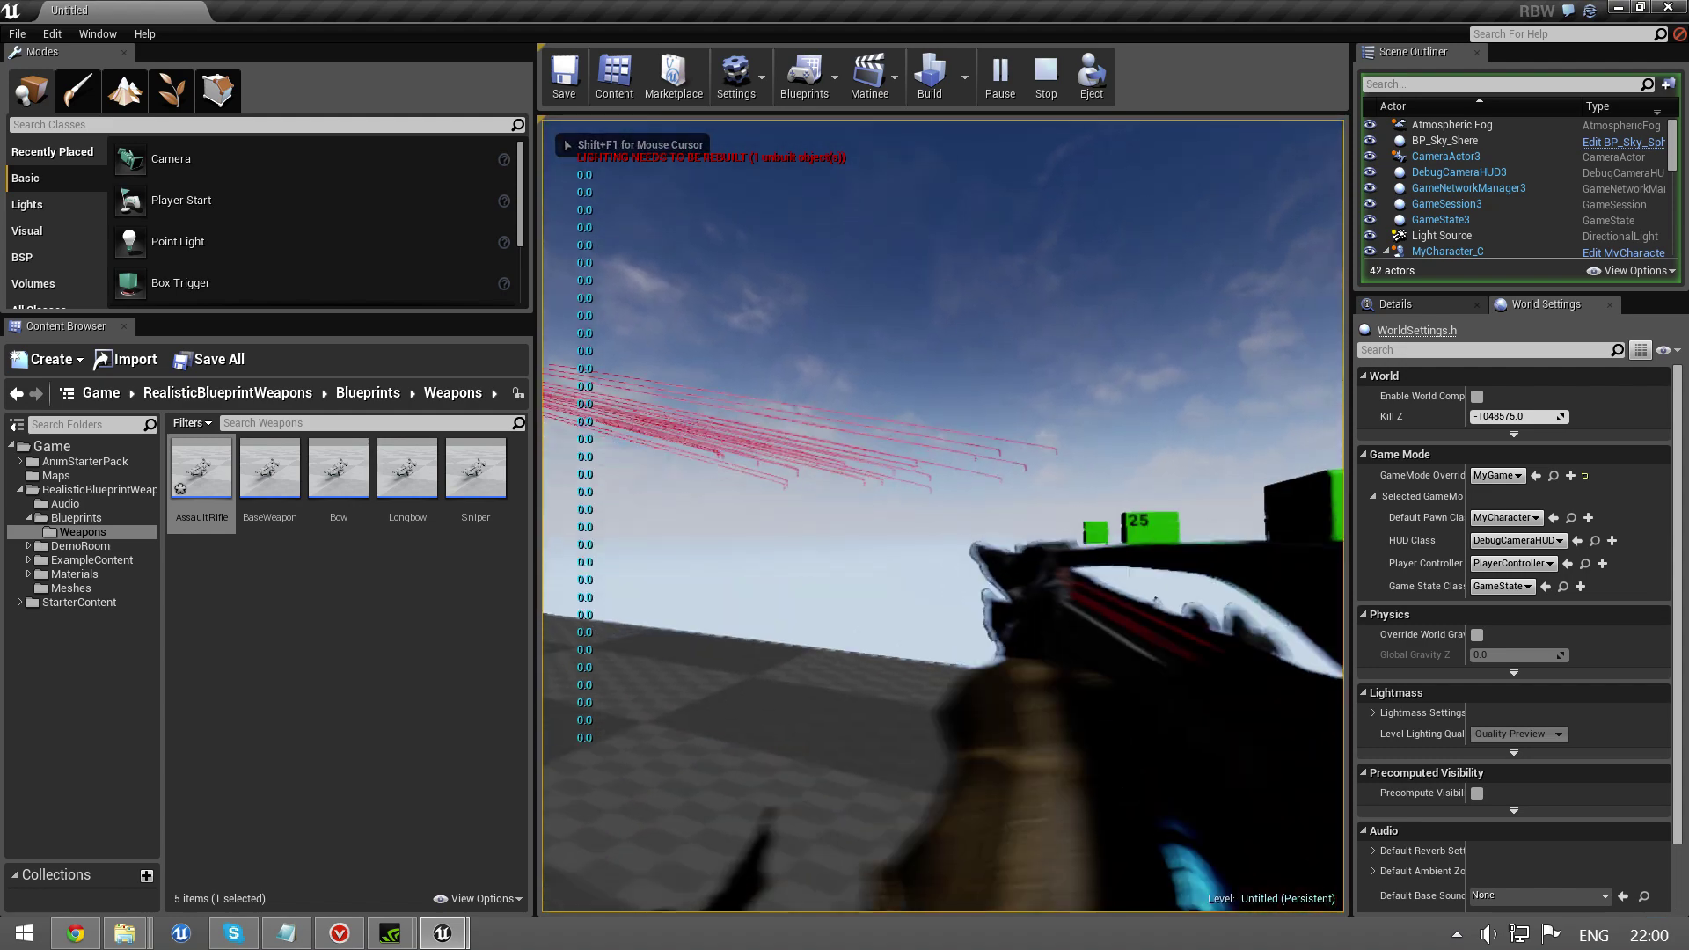
pyautogui.press('a')
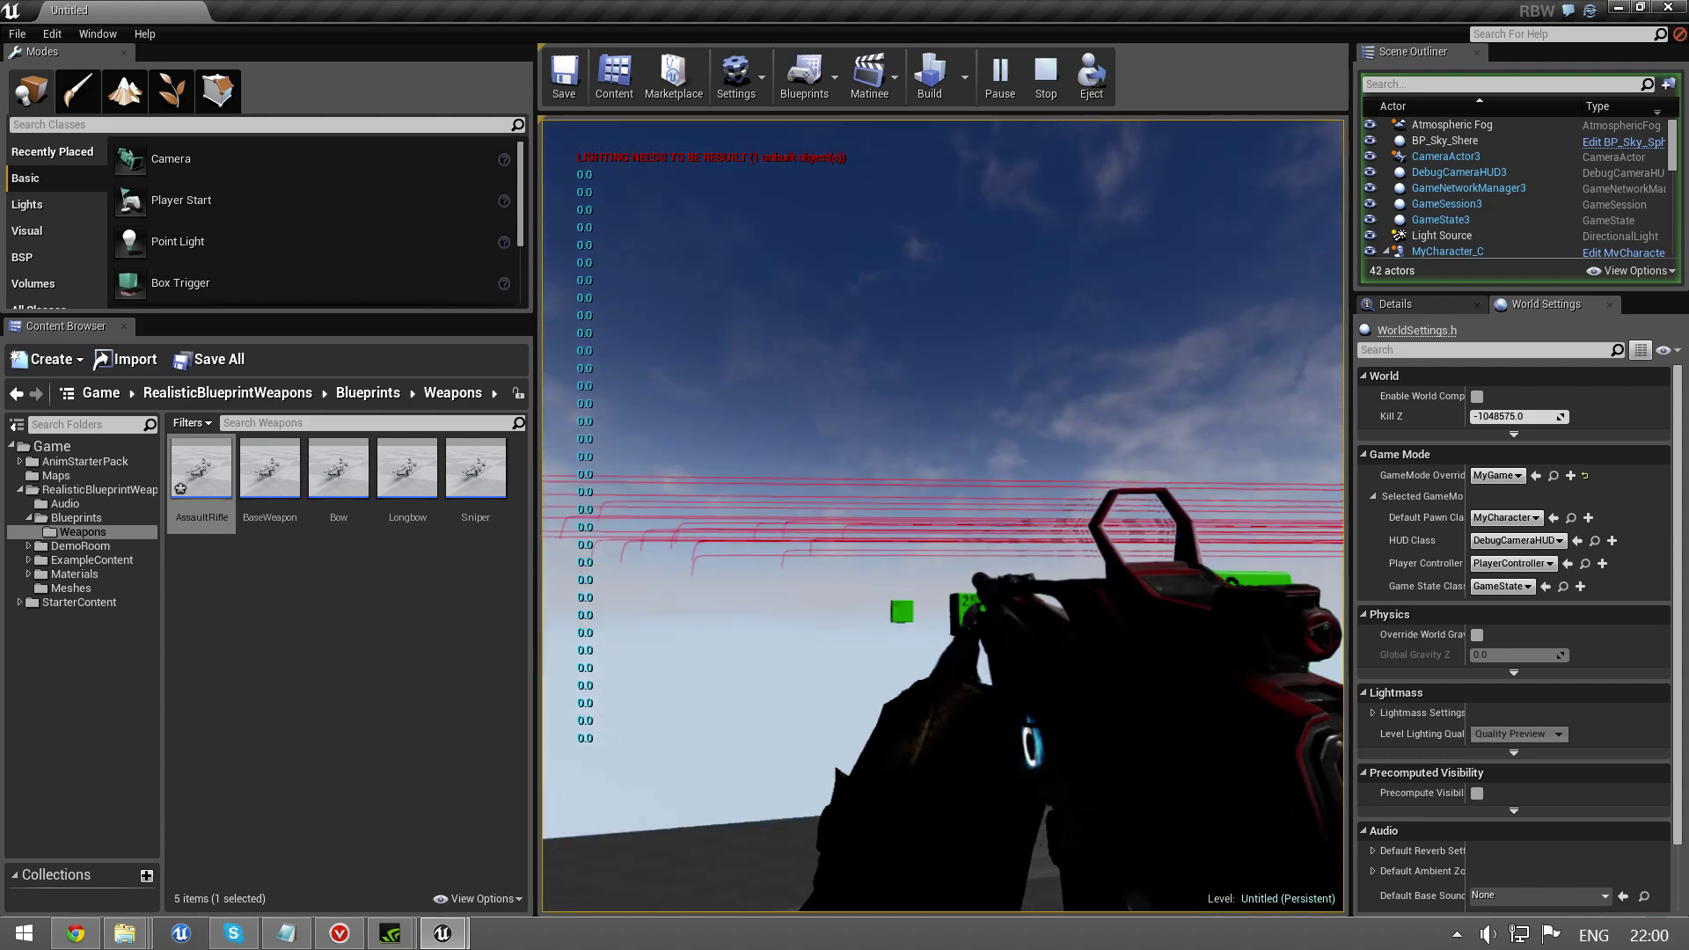